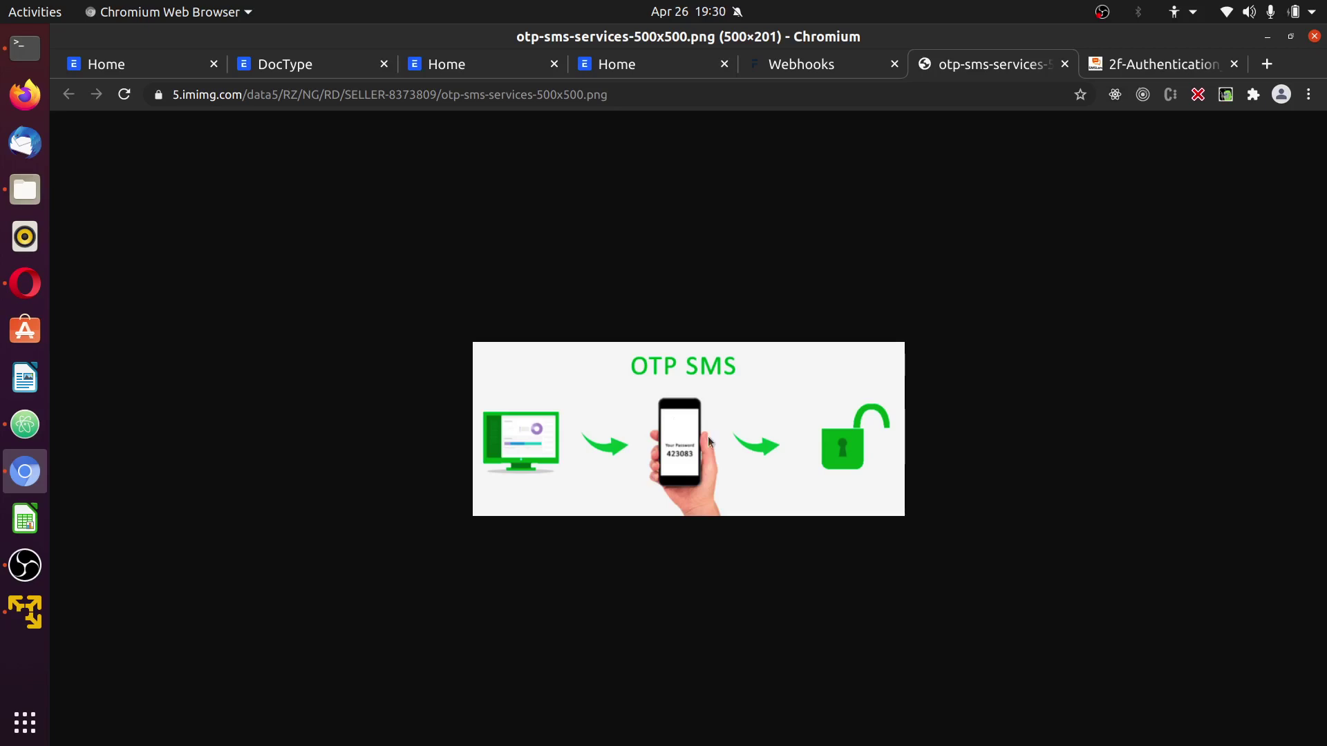
Find the Webhook list through the site search for "web" and start a new webhook record.
click(169, 63)
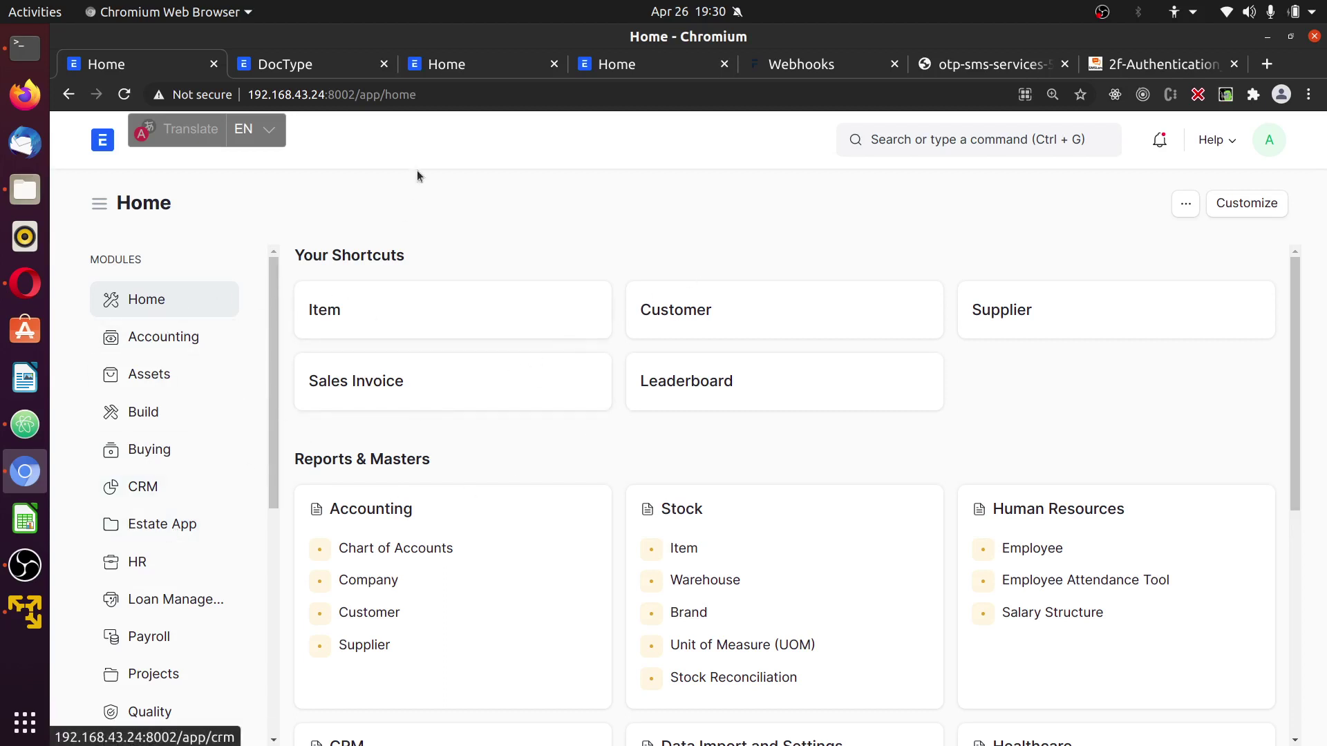
click(951, 141)
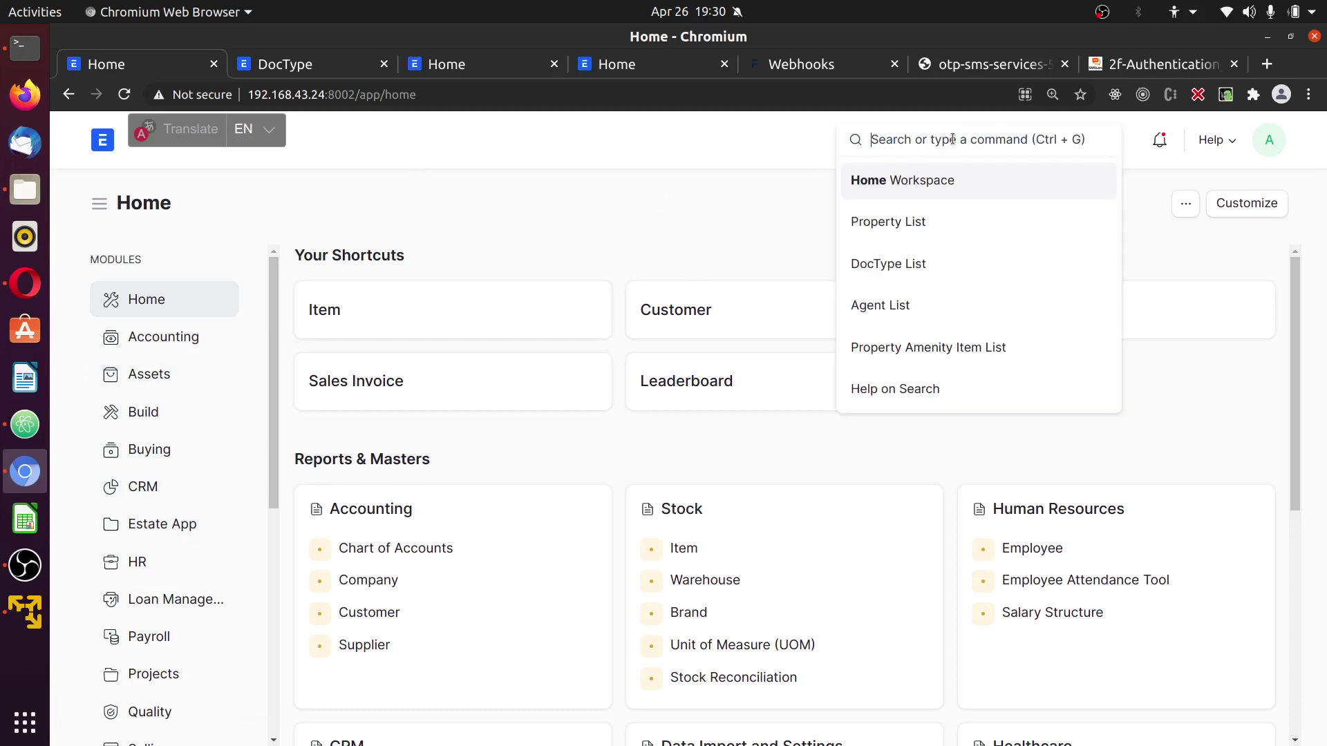
text(webh)
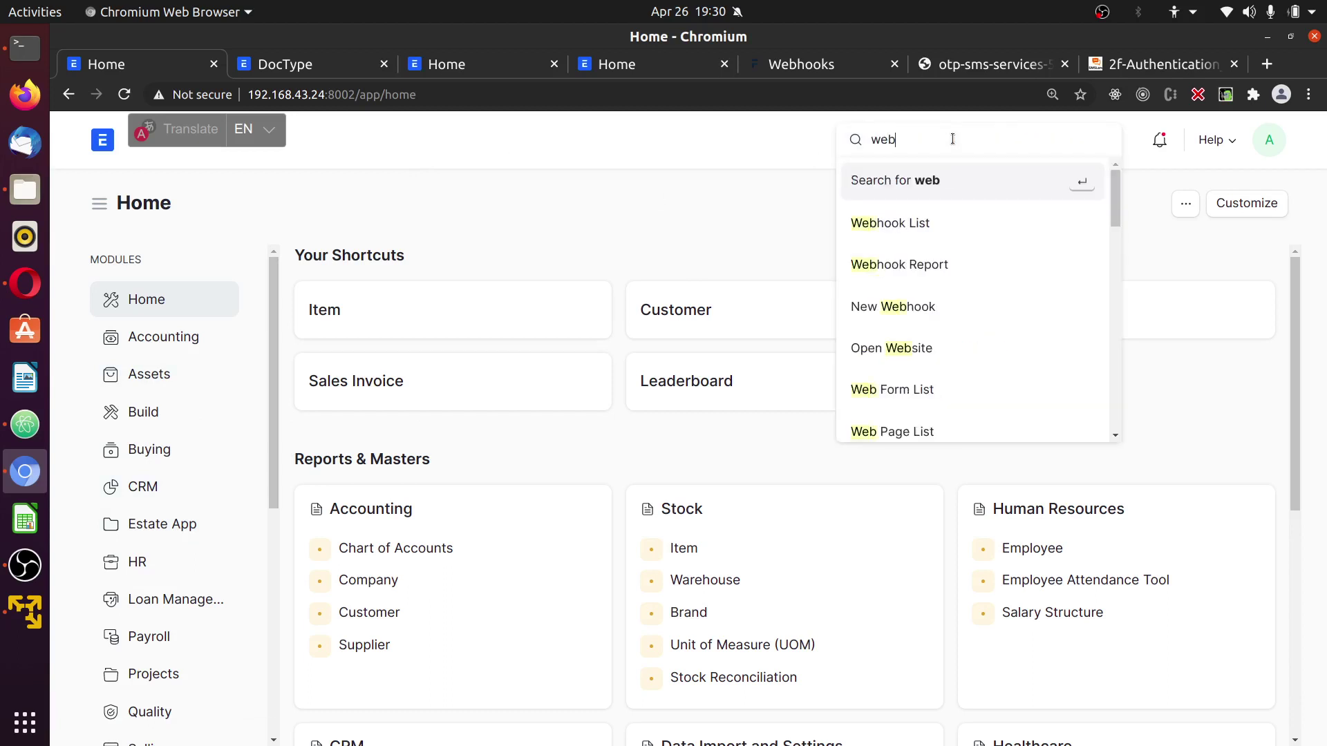
click(943, 222)
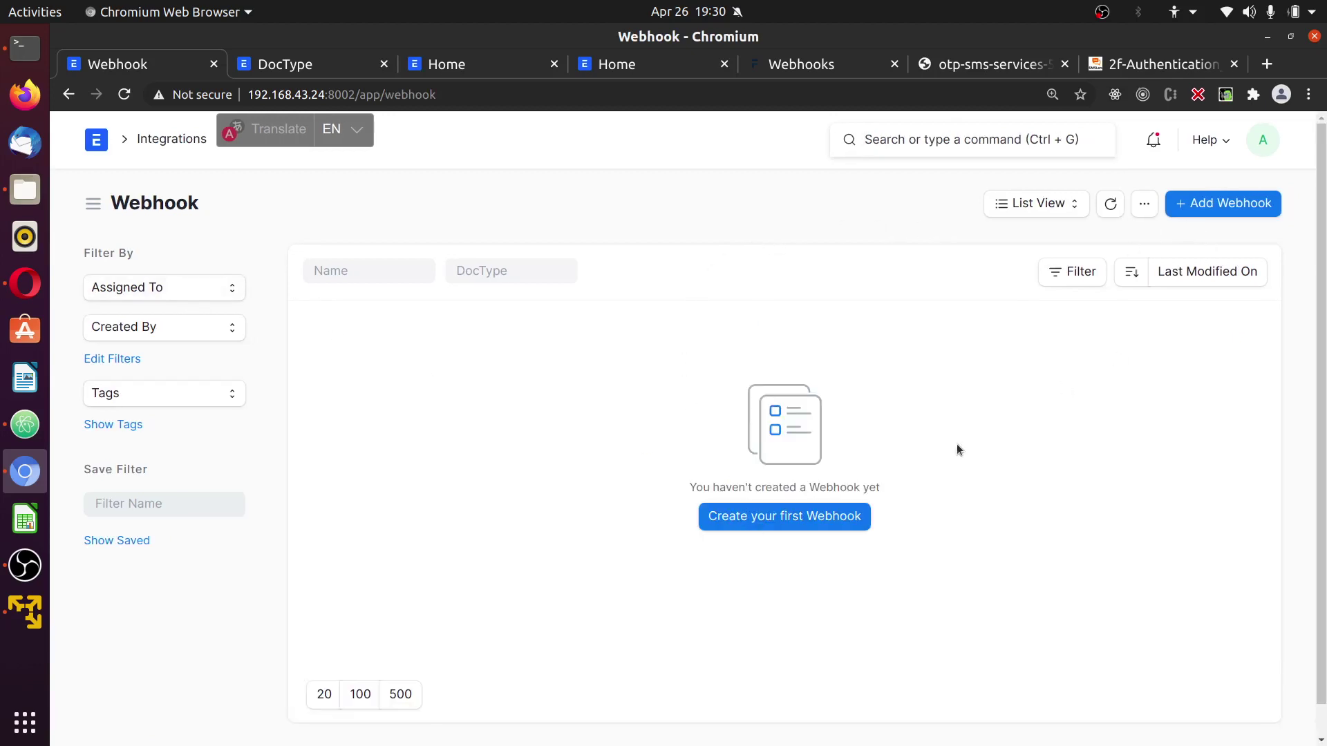
click(1201, 203)
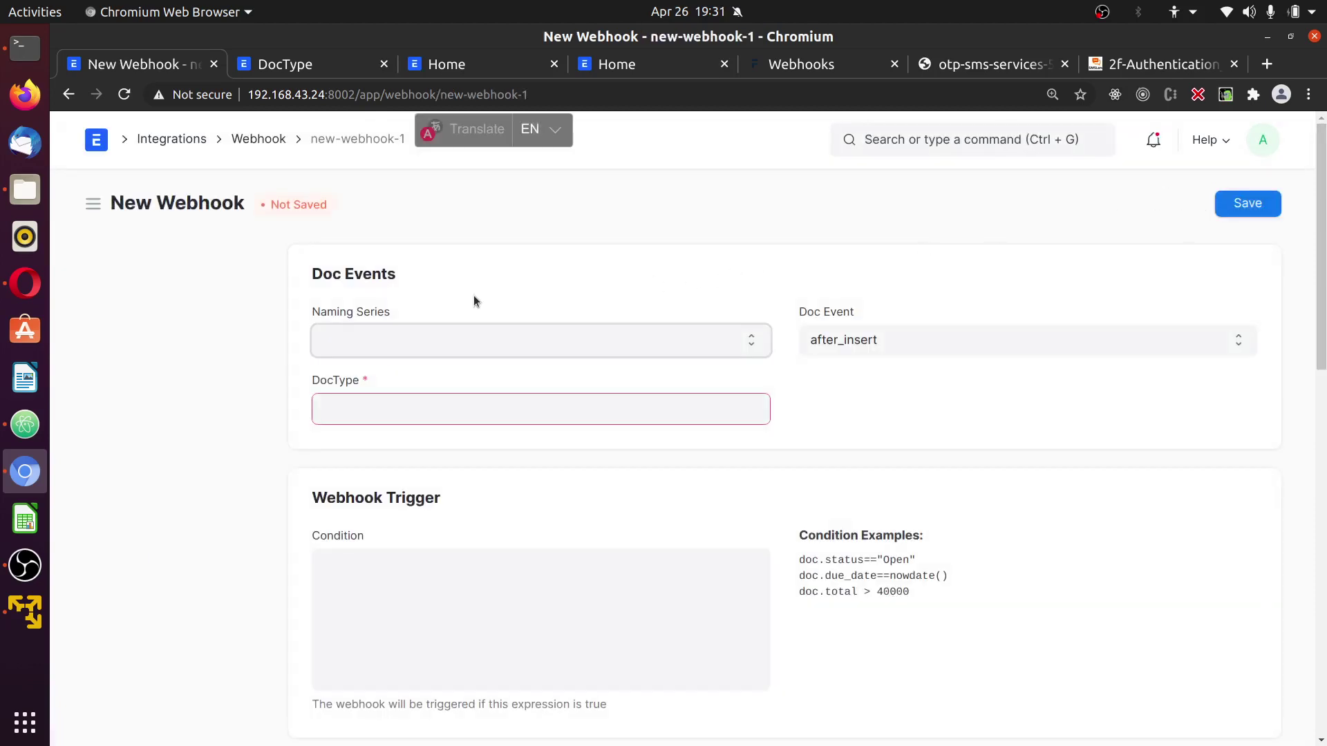
Set the new webhook's Naming Series to HOOK-.####.
click(476, 349)
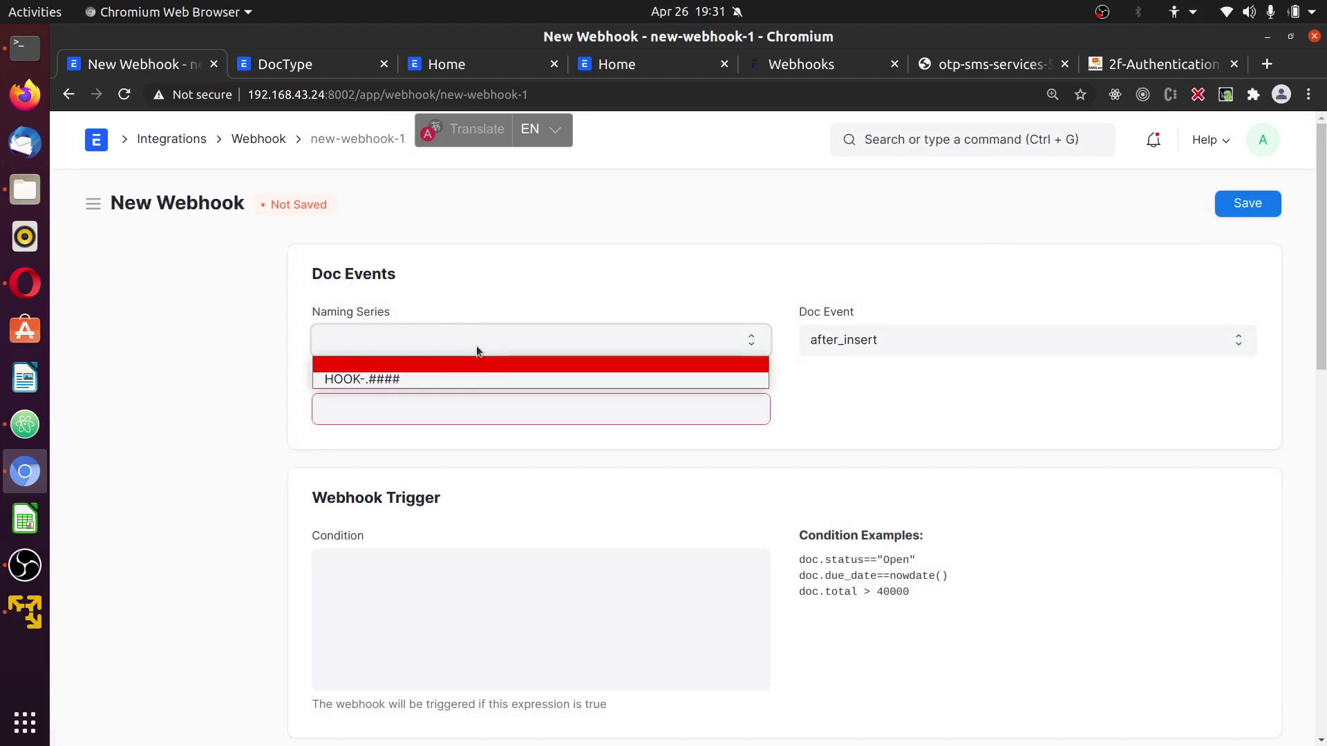
click(675, 376)
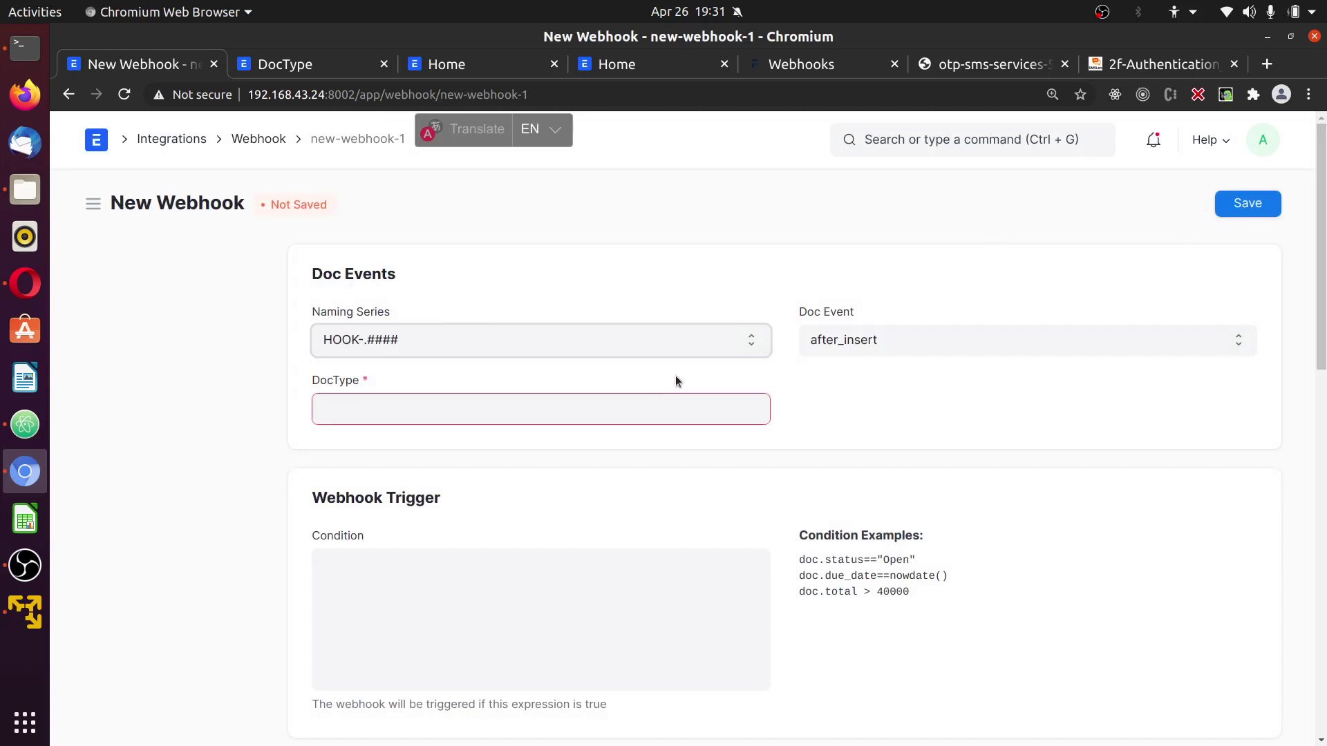
click(467, 340)
click(510, 308)
Review the available Doc Event options and set the webhook's event to on_update.
click(898, 328)
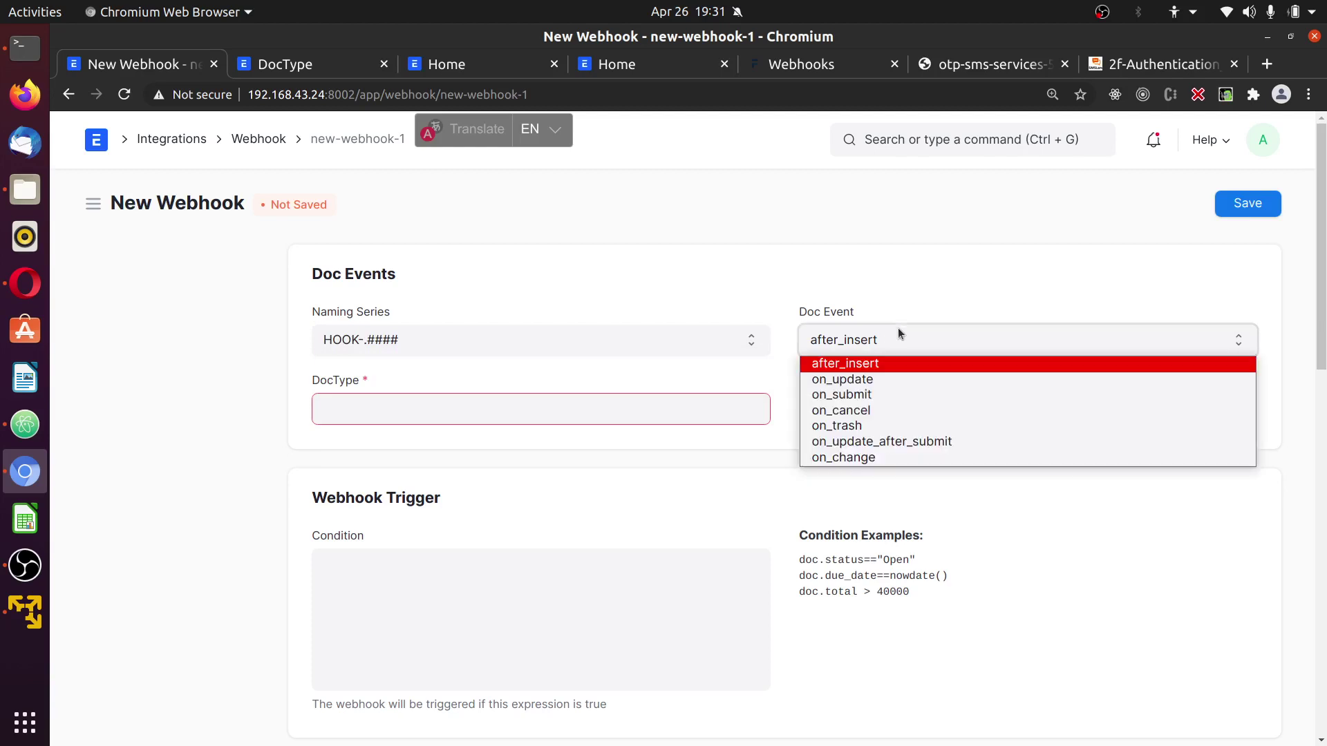
click(931, 255)
click(910, 334)
click(942, 290)
click(930, 339)
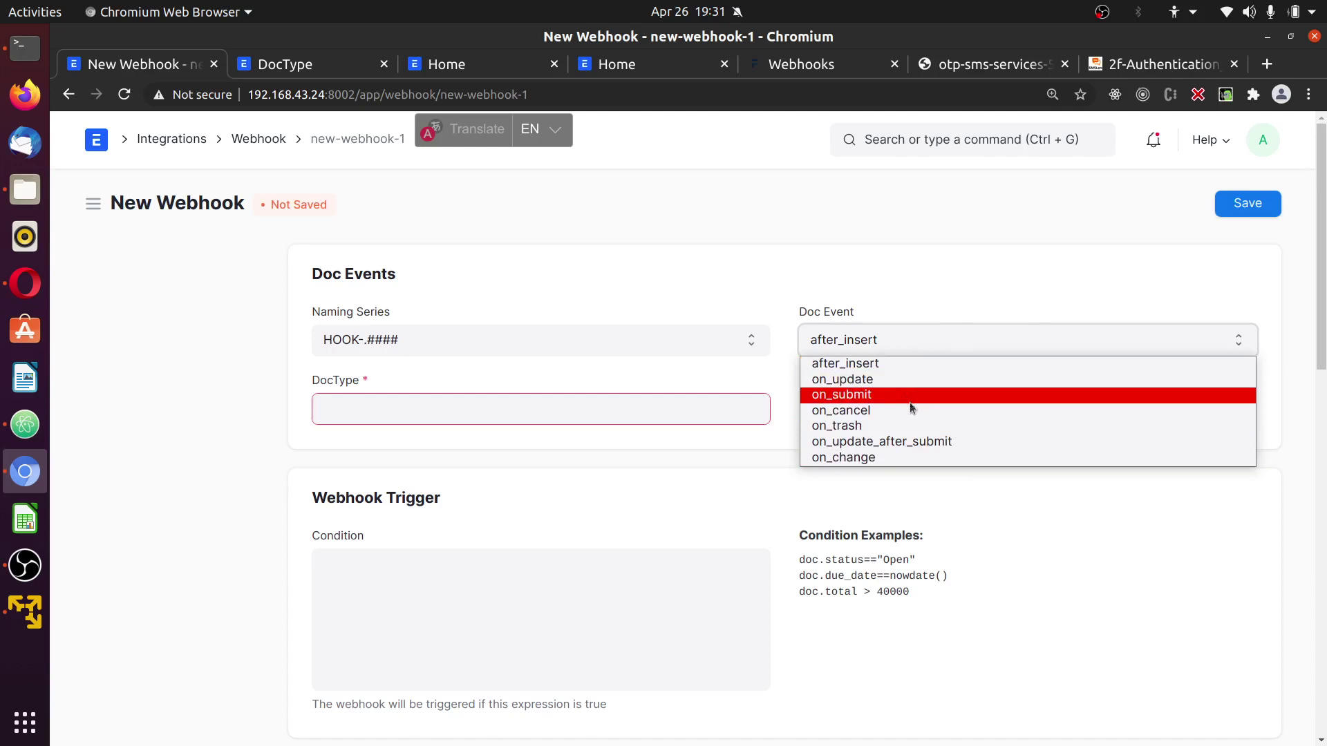
click(954, 378)
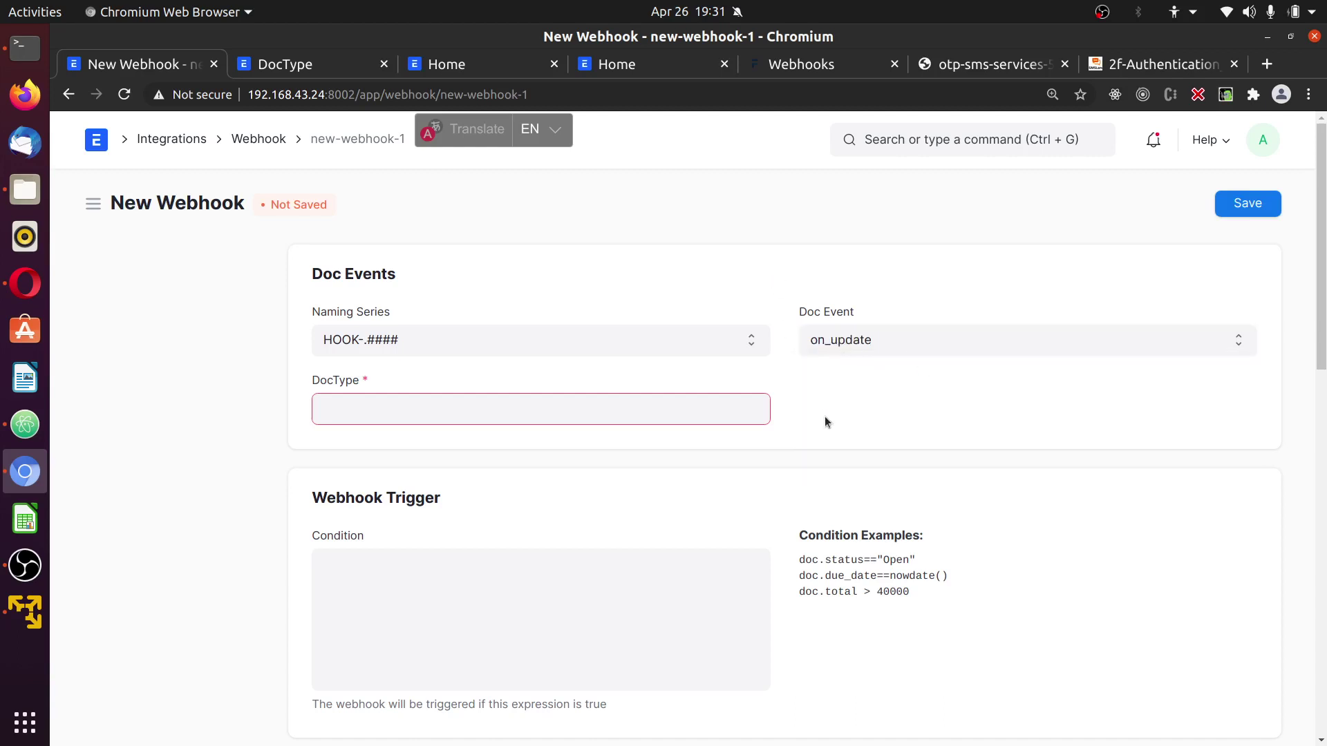
Choose Property as the webhook's DocType and leave the trigger condition empty.
scroll(824, 417, down, 1)
click(675, 319)
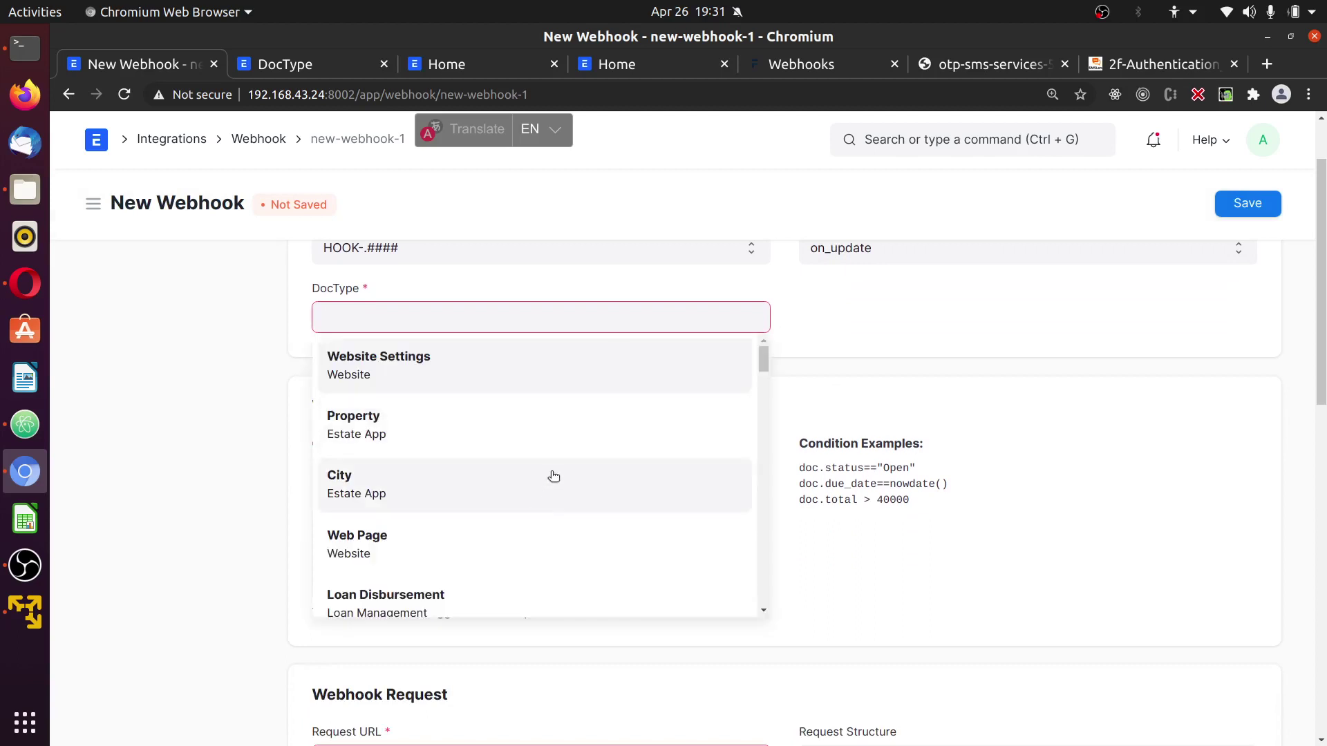
click(557, 437)
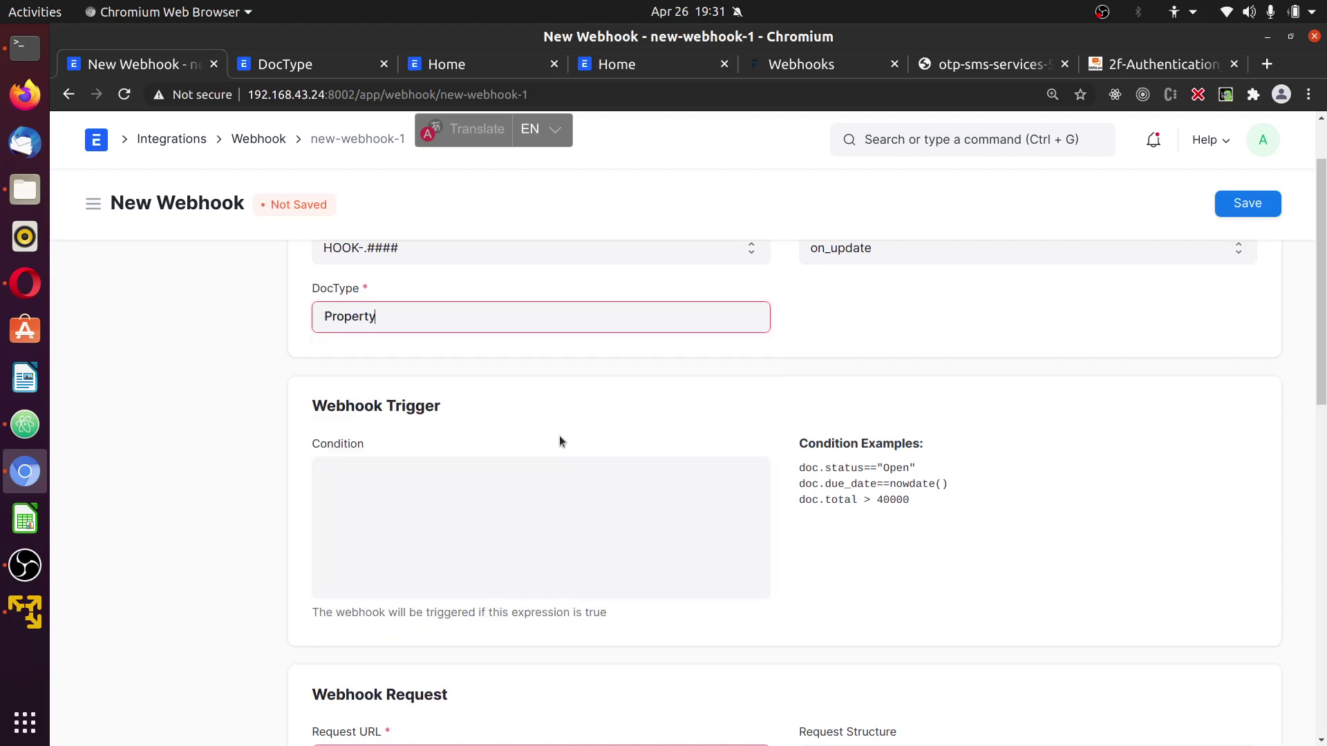
click(784, 337)
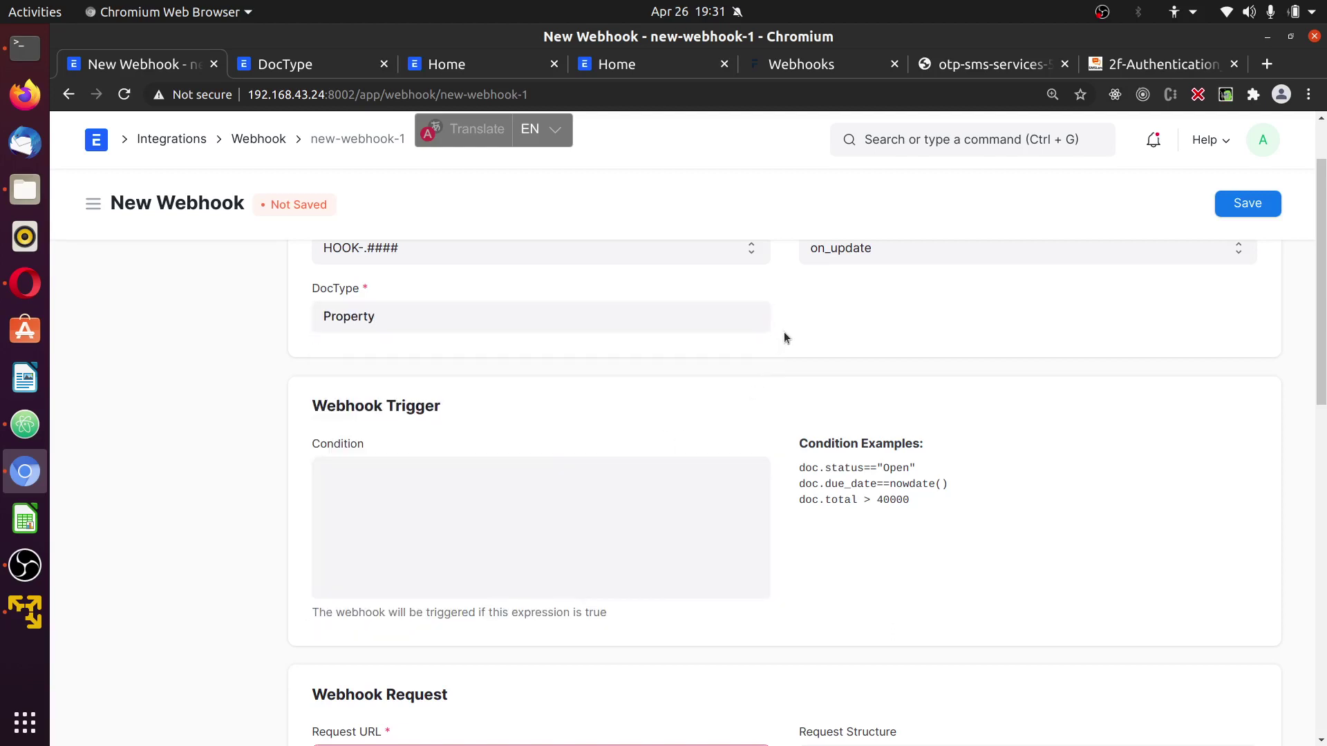
scroll(559, 468, down, 2)
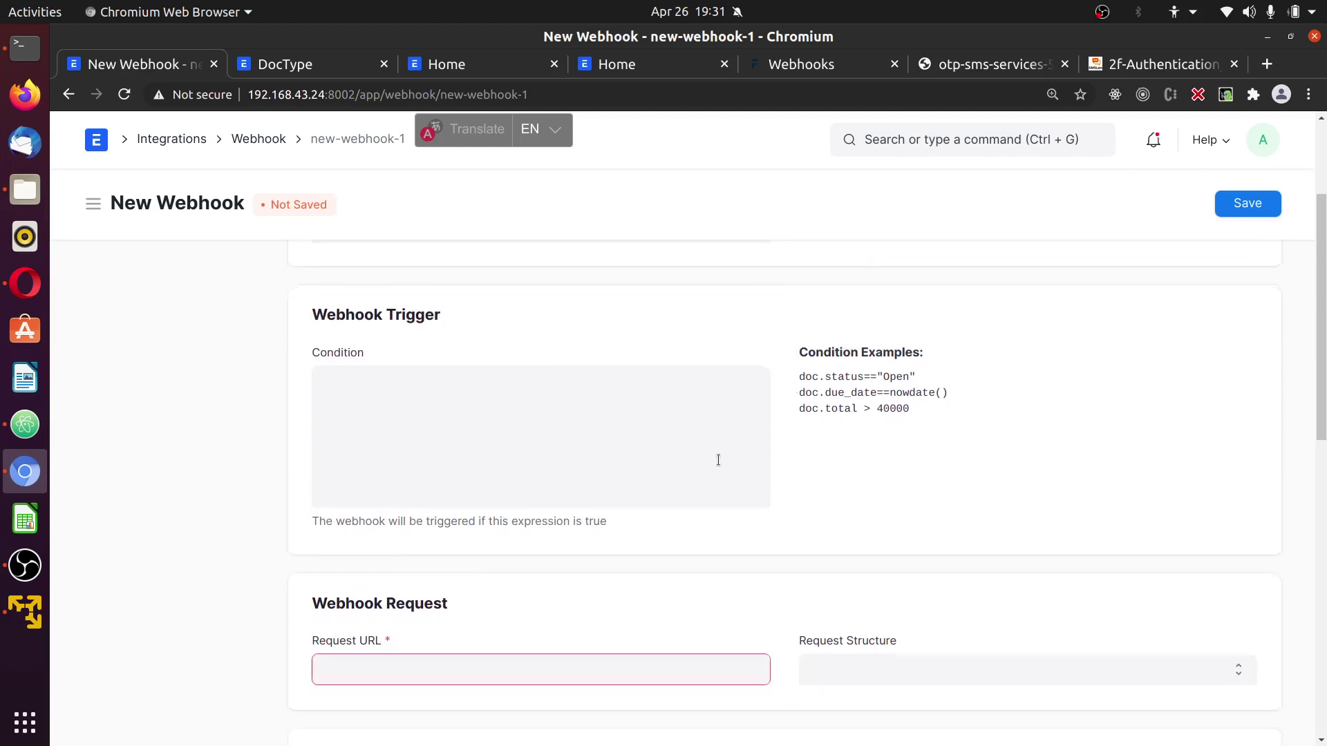
click(456, 408)
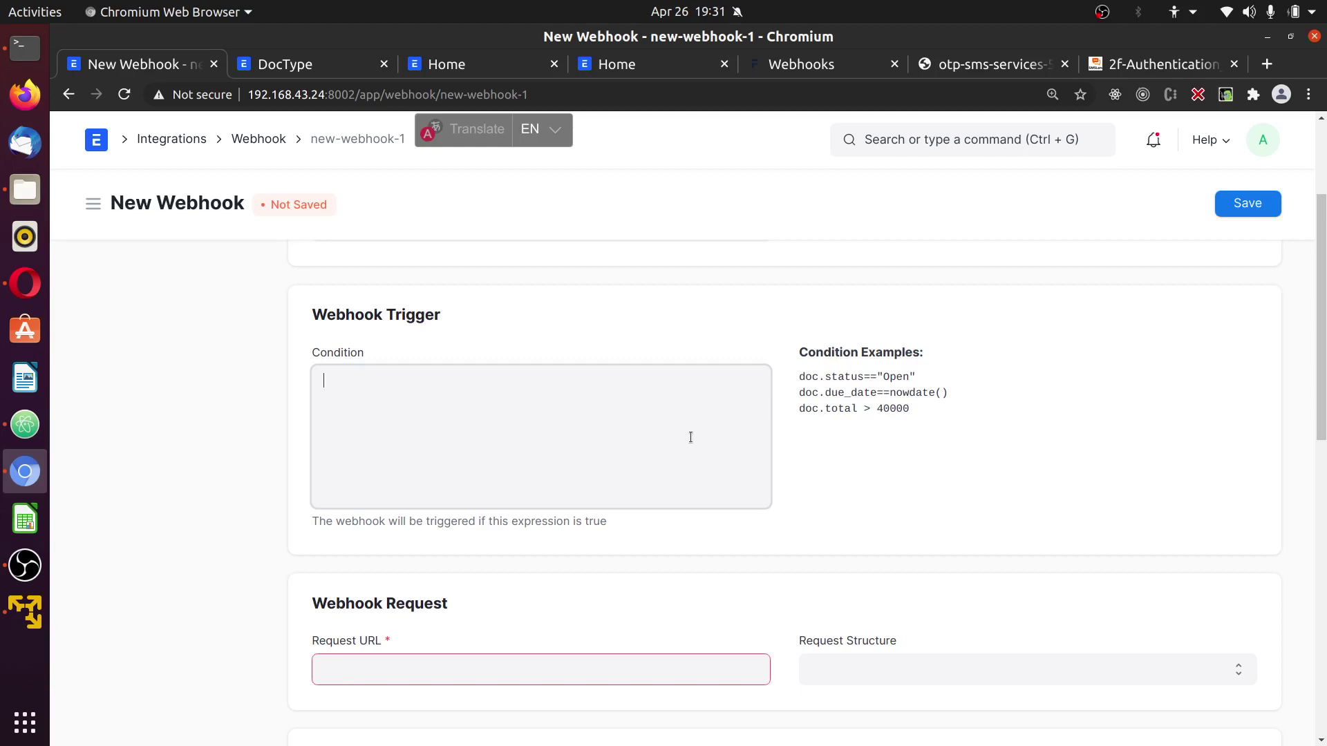
Copy the site's base app address from the other open Home page for use in the Request URL.
scroll(691, 436, down, 6)
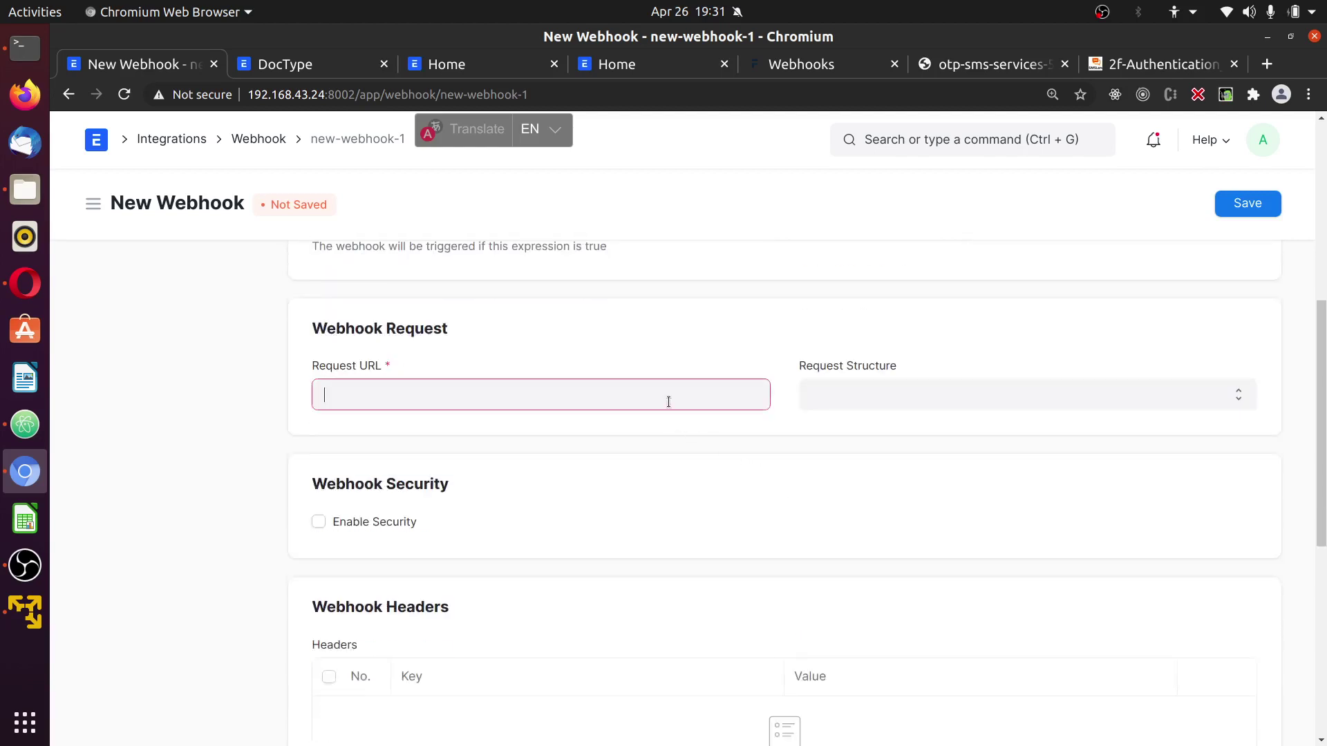
click(485, 399)
click(702, 395)
click(617, 64)
click(421, 92)
key(ctrl+c)
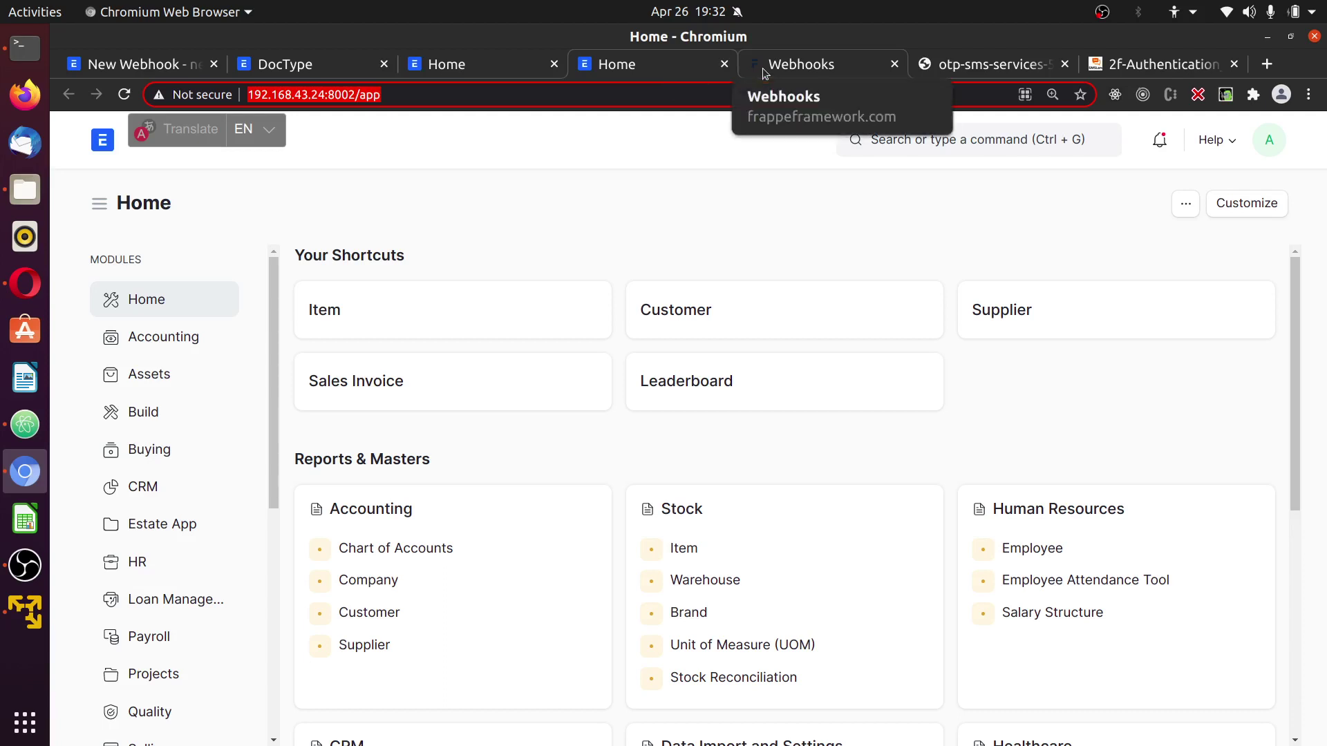
Load the site's agents page, 192.168.43.24:8002/agents, in place of the OTP SMS image.
click(956, 69)
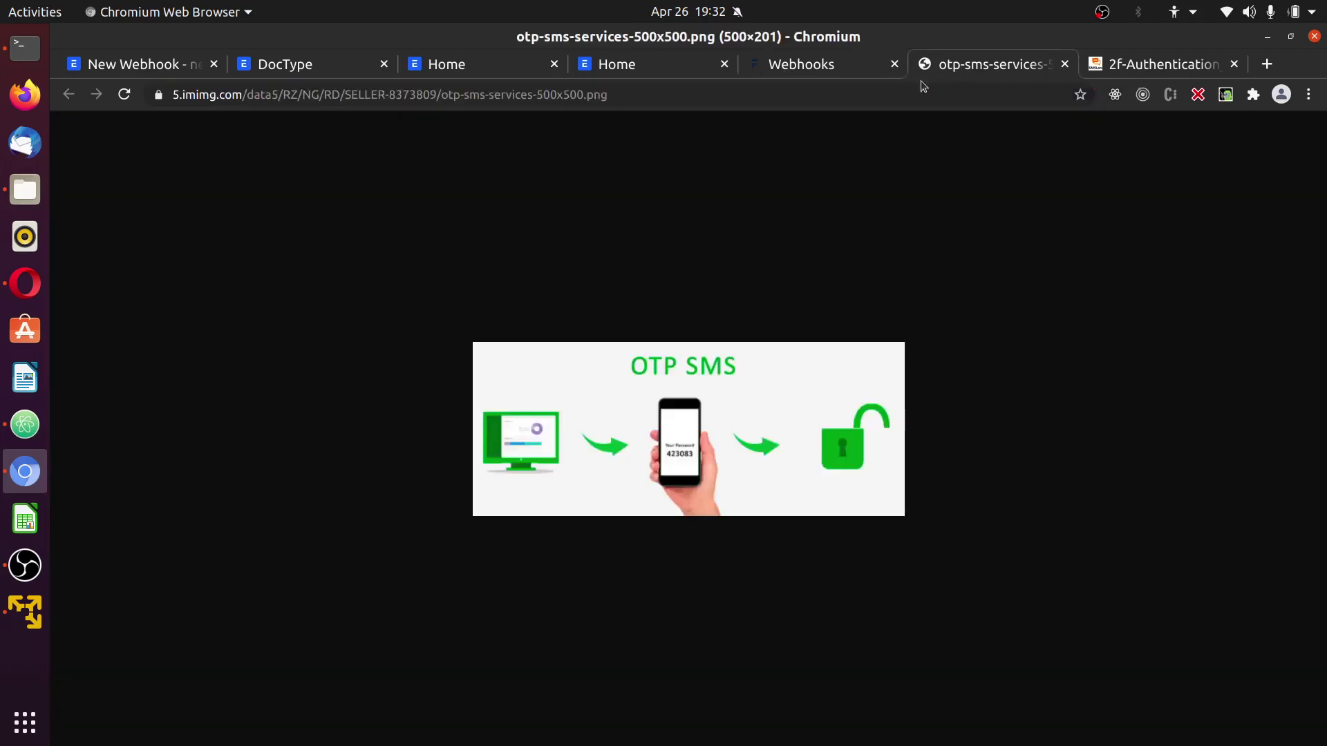
click(903, 91)
key(ctrl+v)
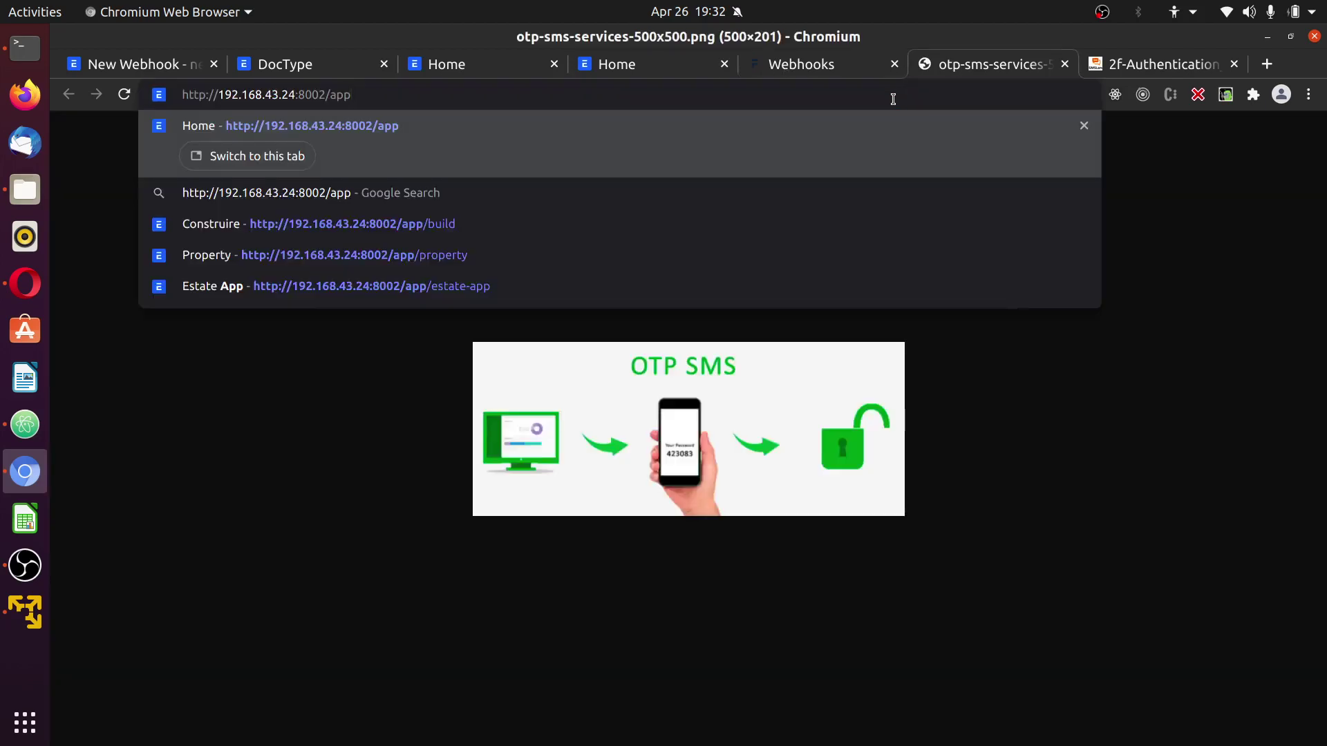
key(BackSpace)
key(BackSpace)
key(BackSpace)
text(ag)
key(Return)
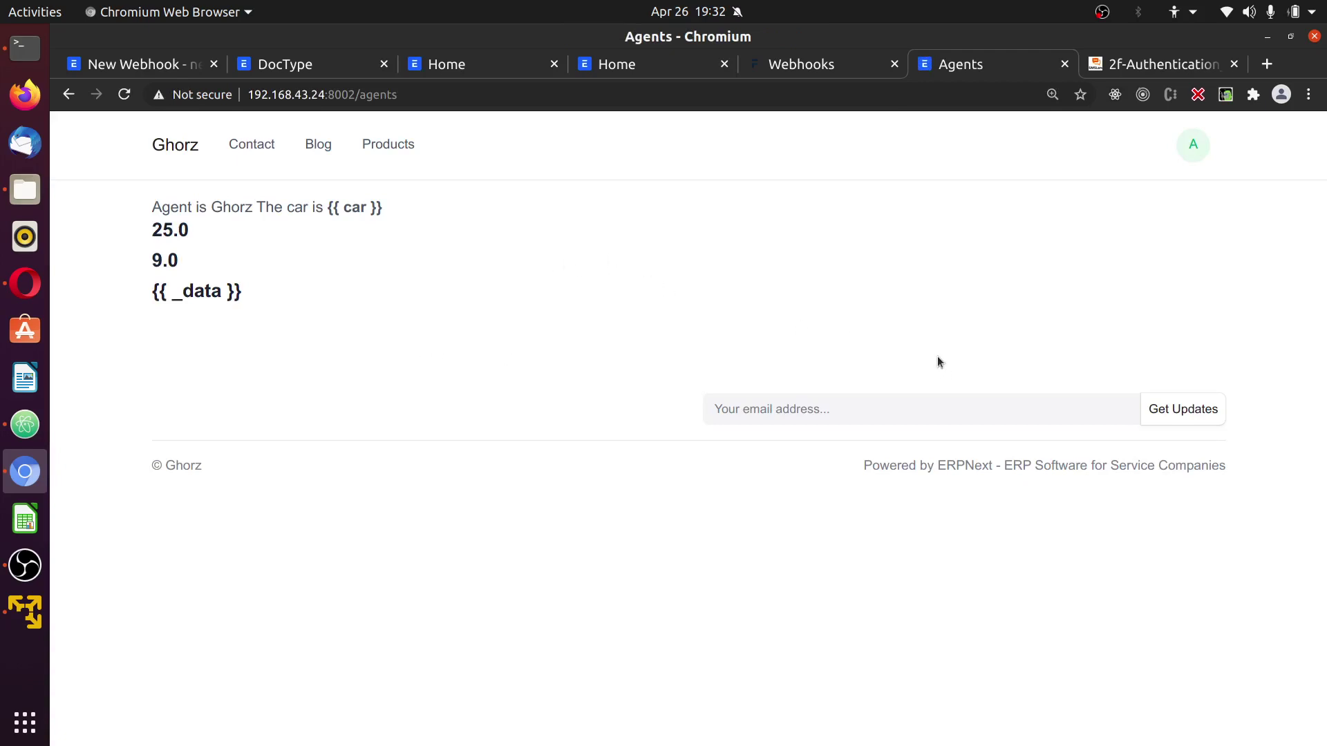
click(180, 64)
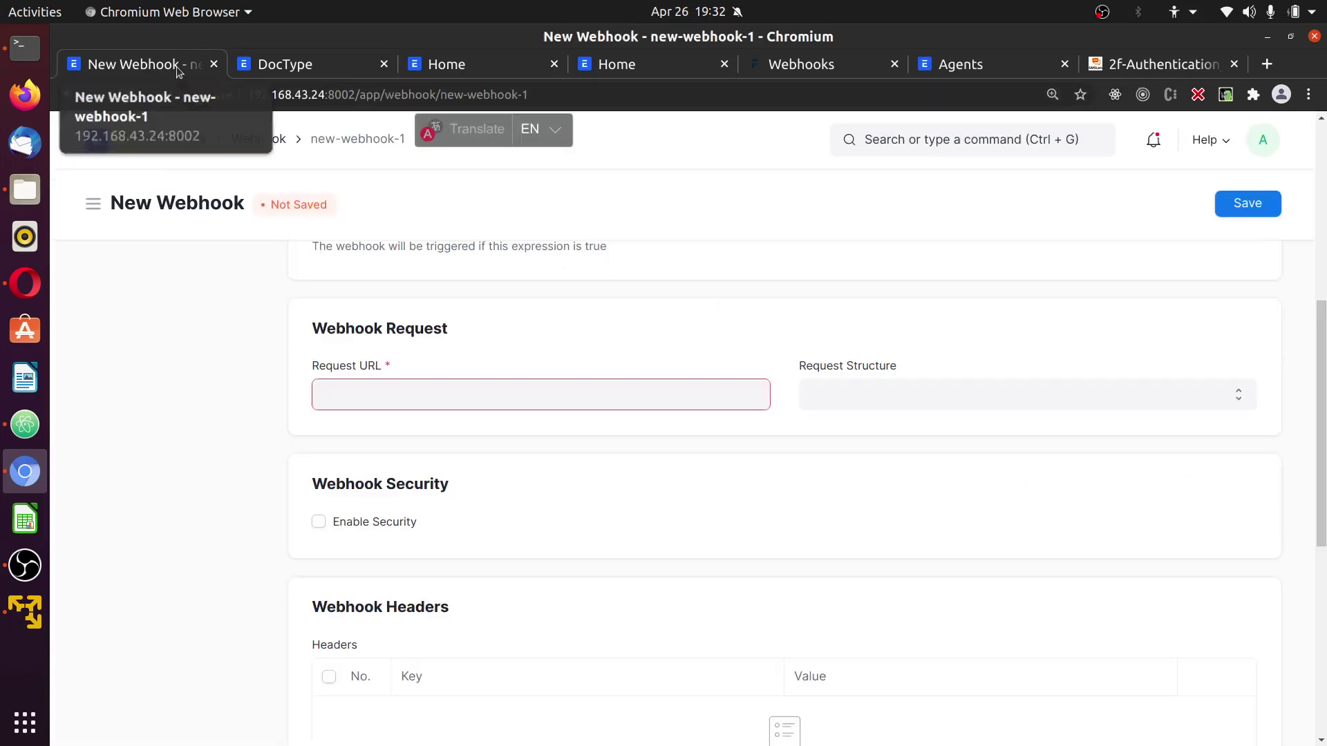
click(986, 70)
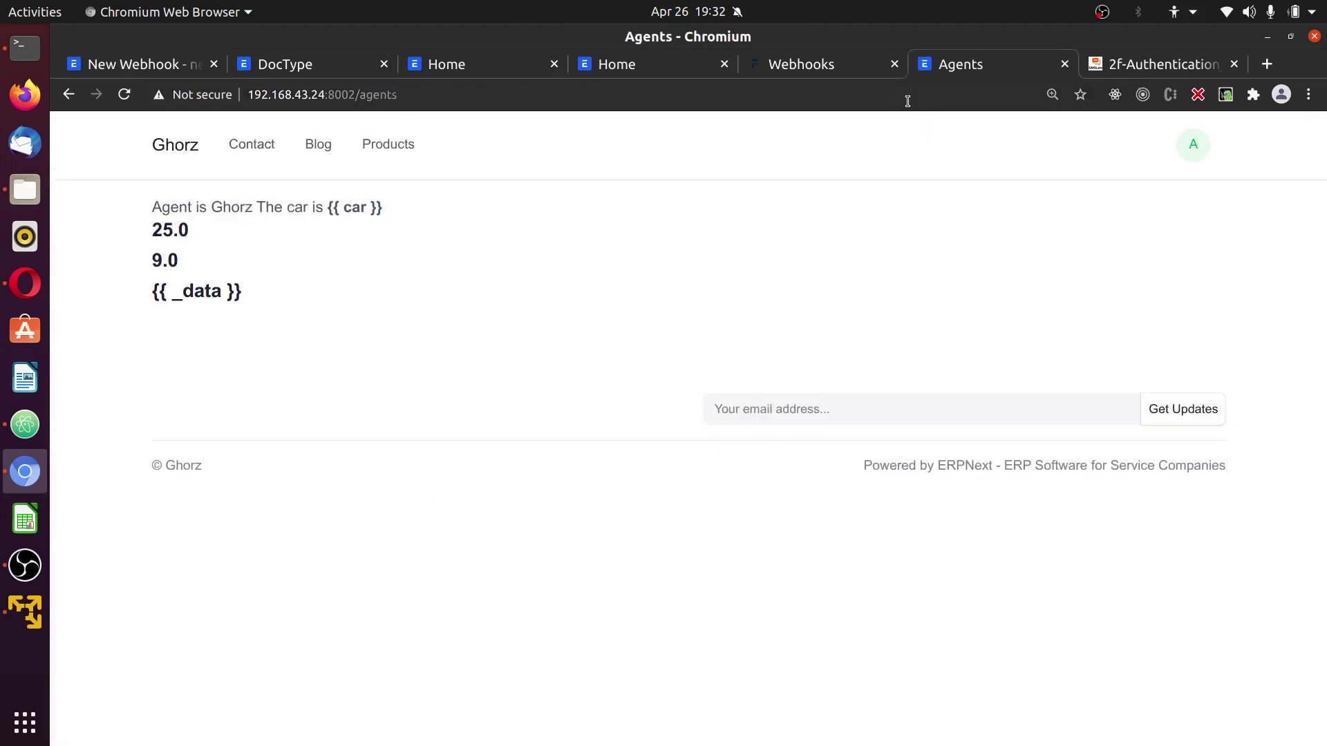
click(907, 97)
key(ctrl+c)
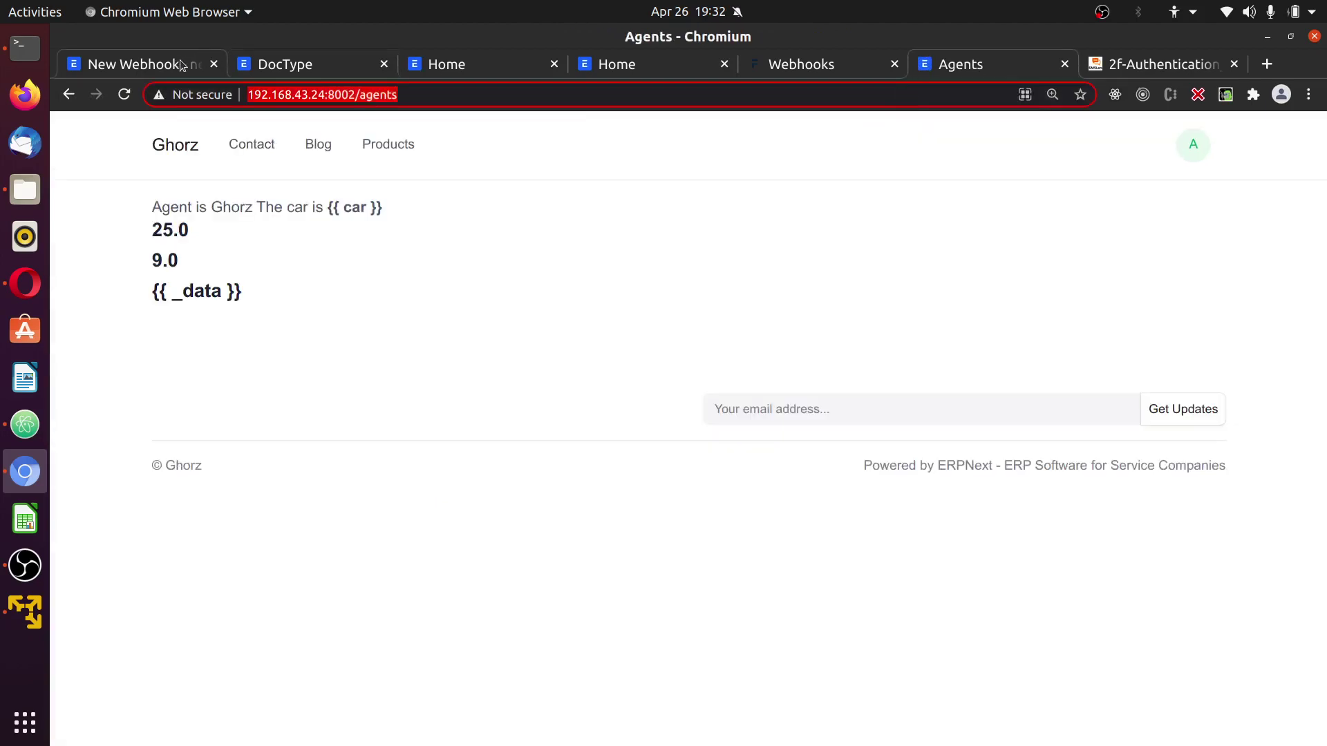
click(135, 63)
key(ctrl+v)
click(499, 418)
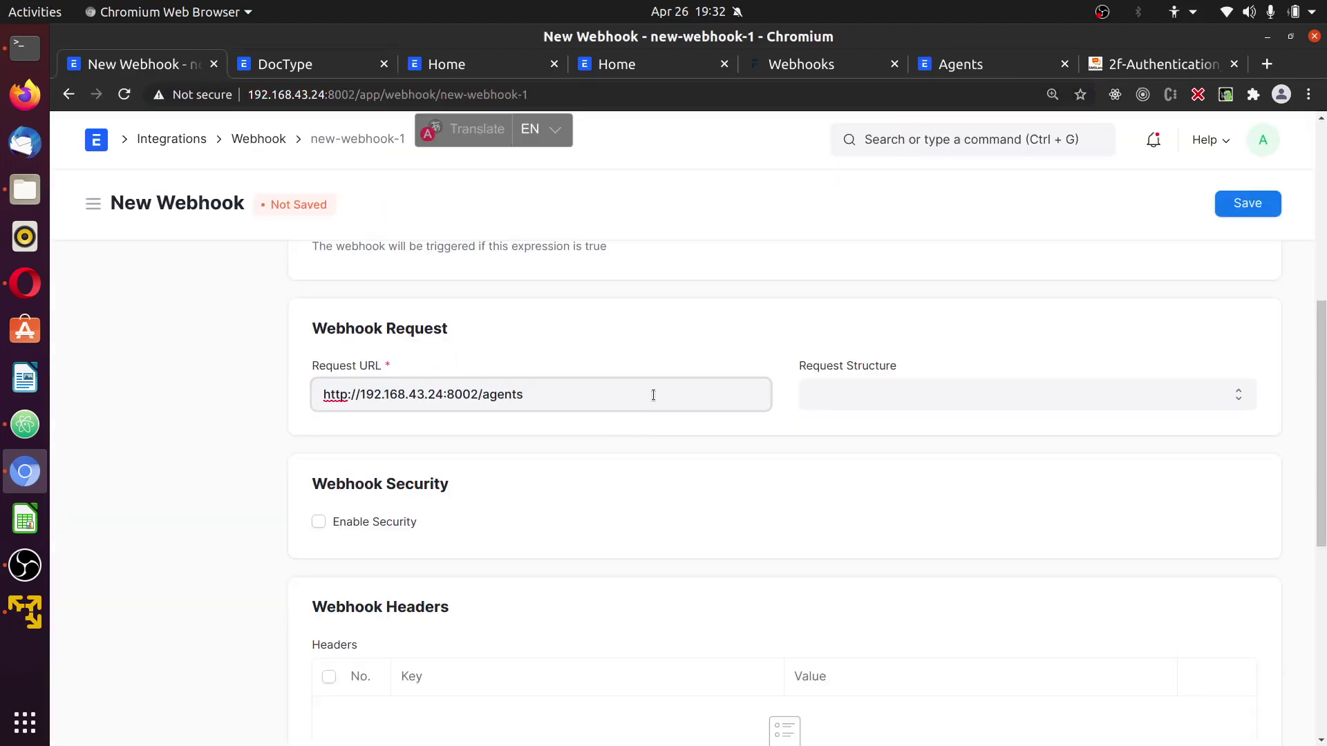
triple_click(566, 395)
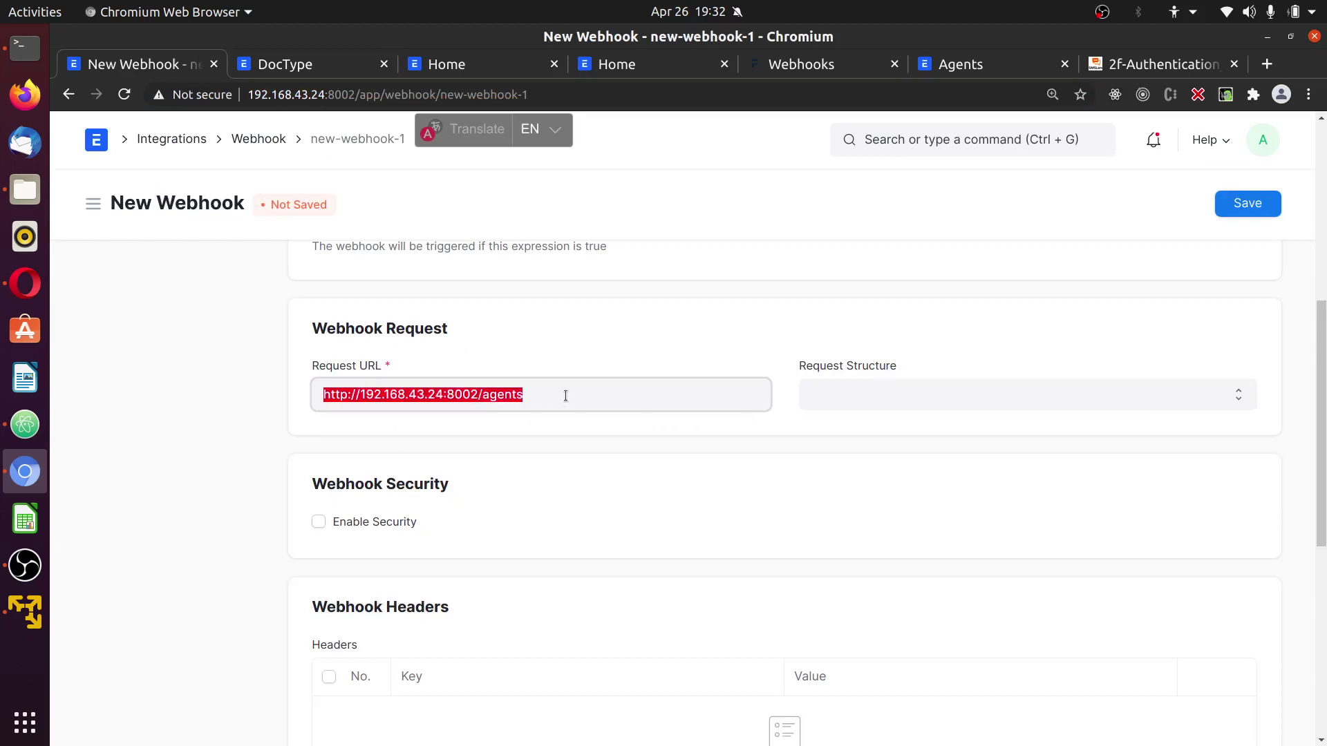
click(566, 396)
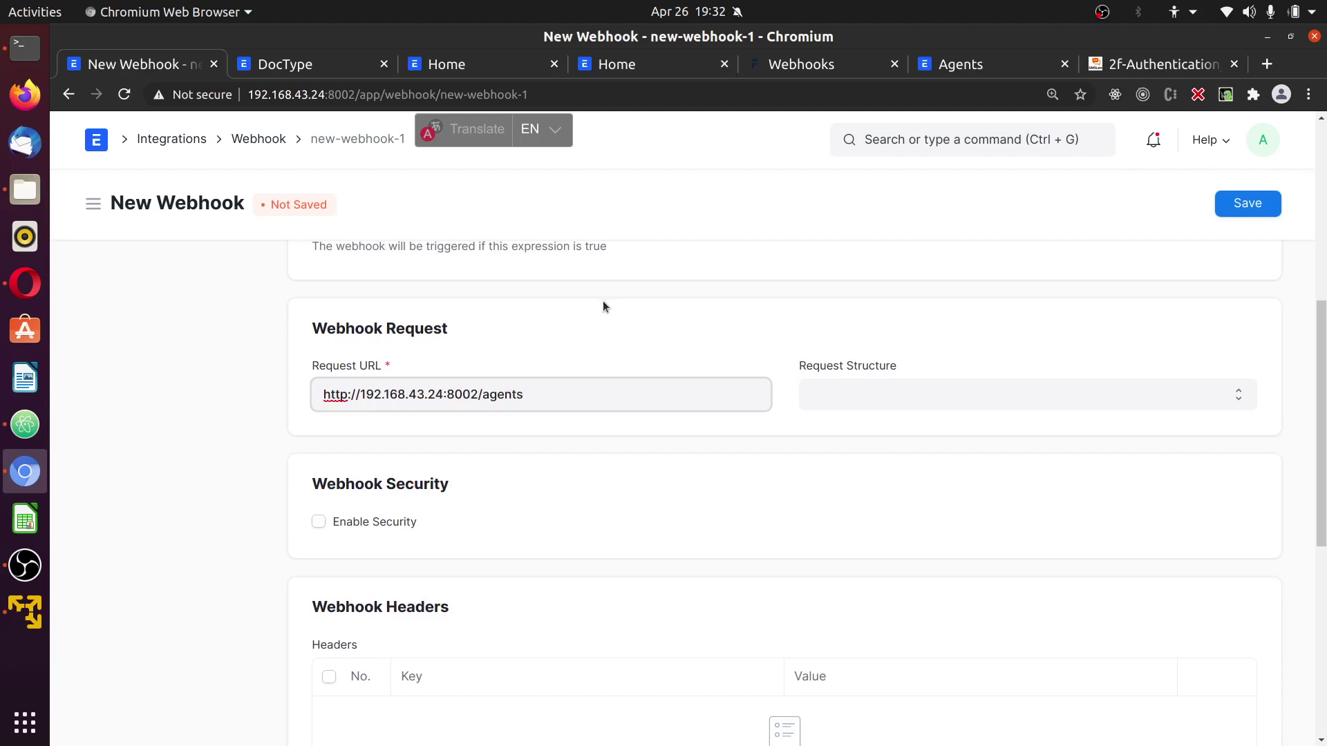
Set the webhook's Request Structure to Form URL-Encoded.
click(912, 396)
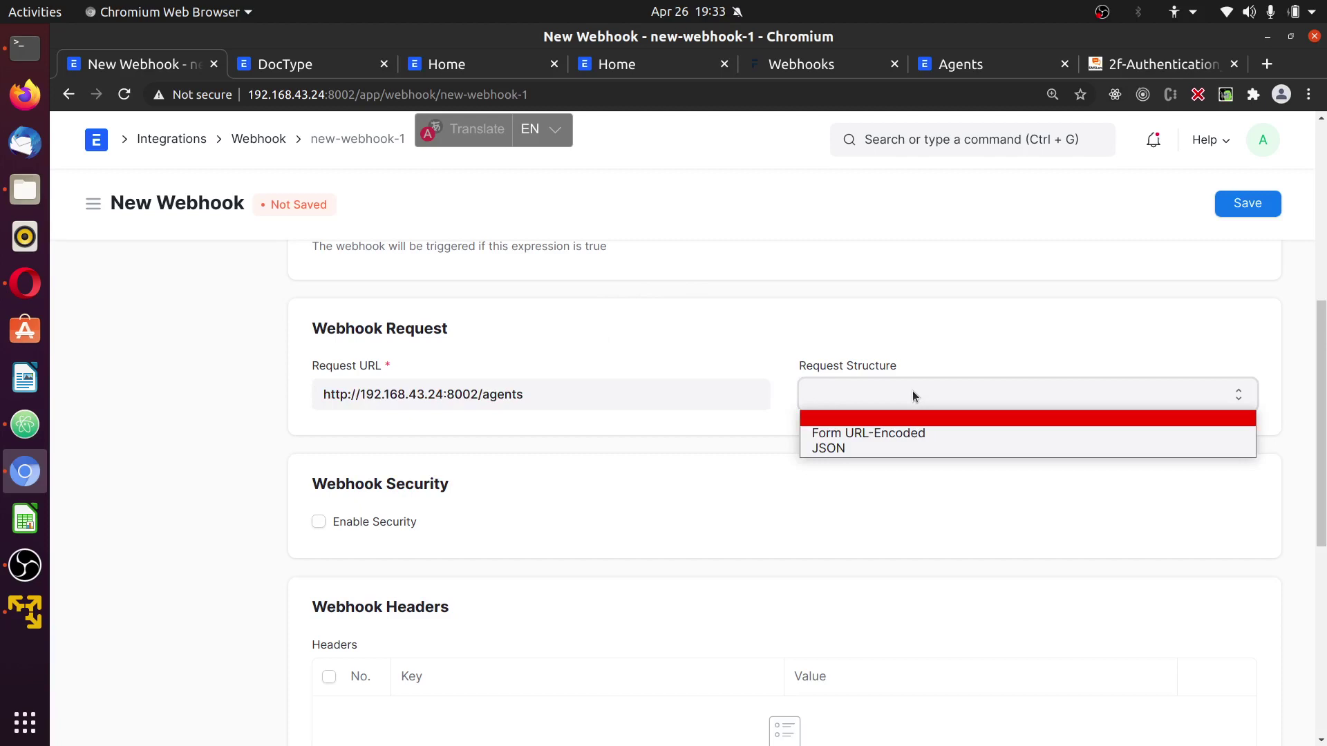
scroll(917, 439, down, 3)
click(980, 308)
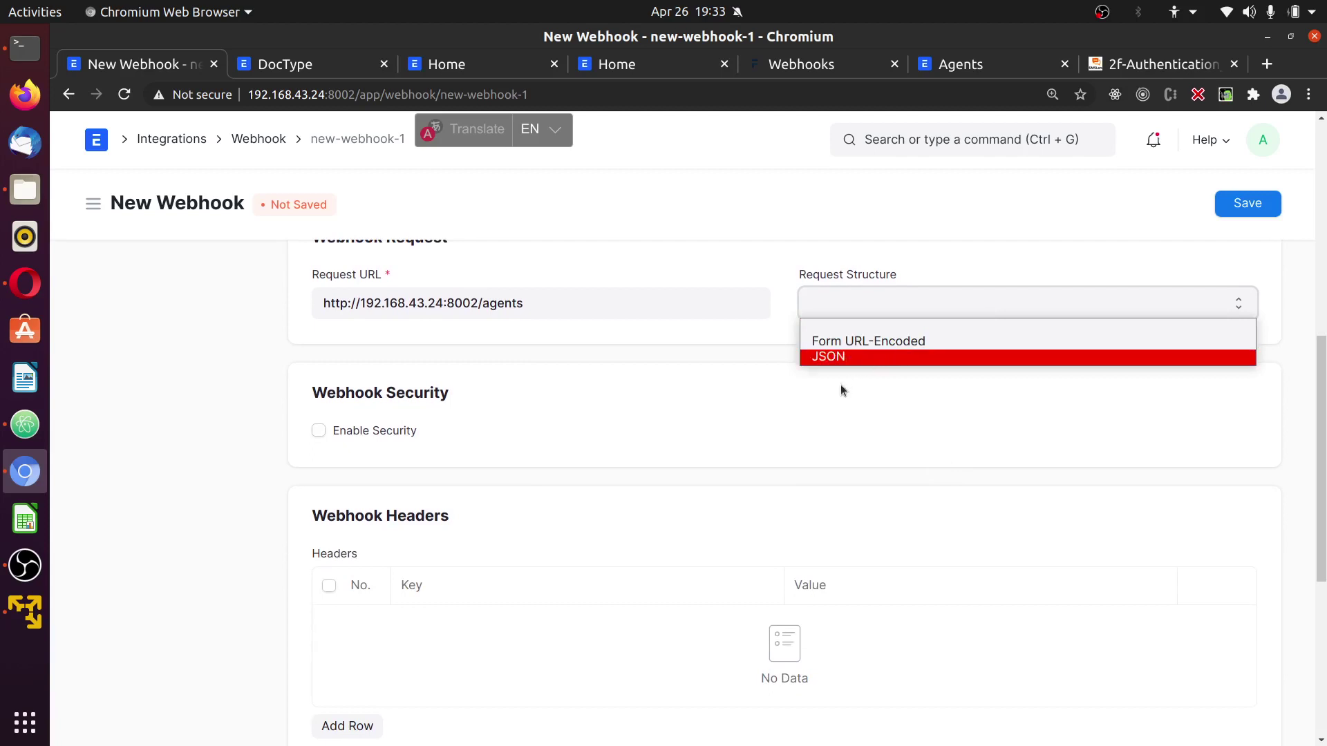
click(823, 400)
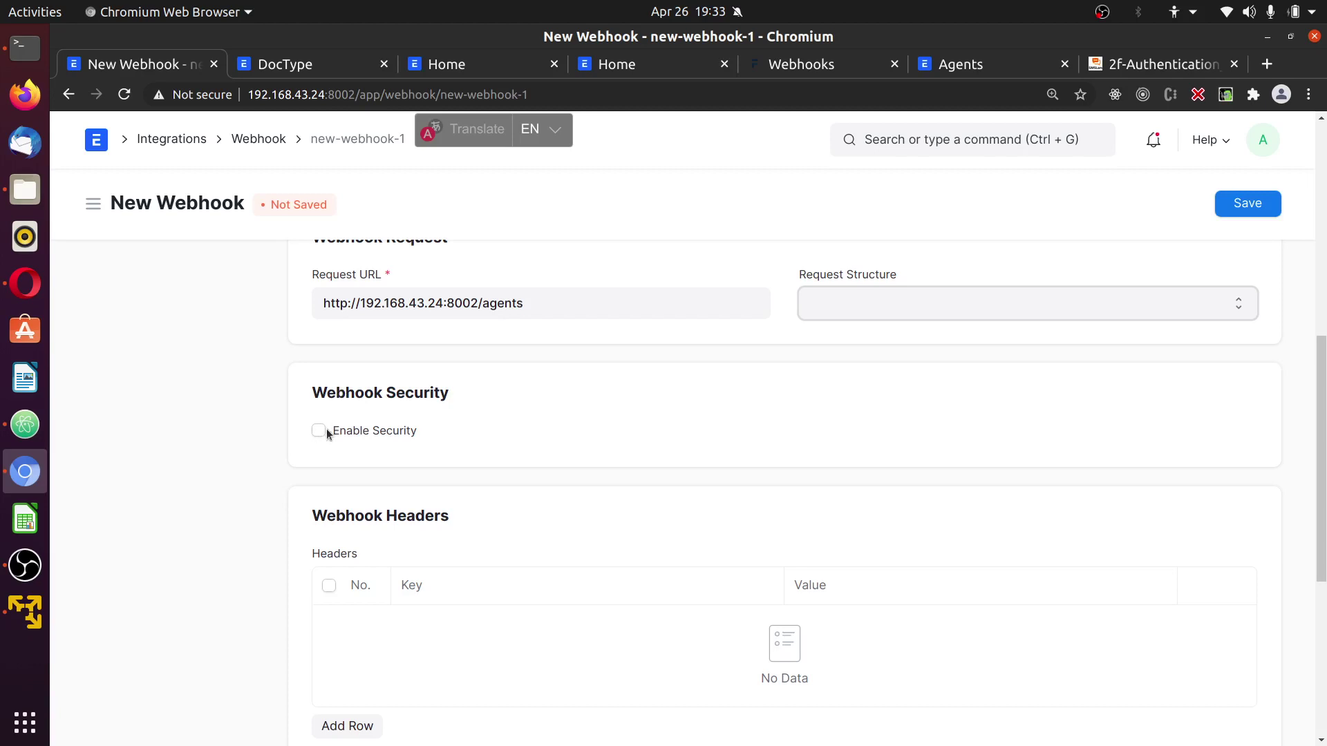
click(963, 303)
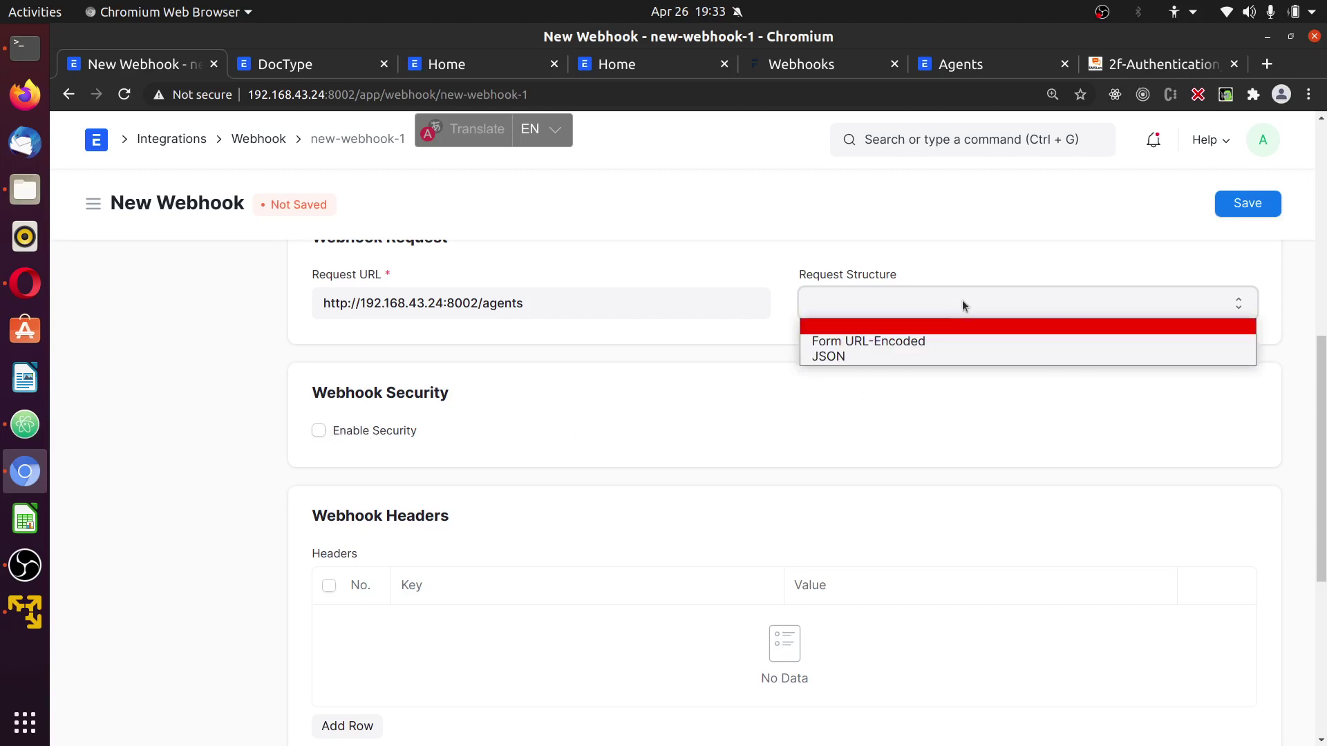
click(956, 345)
scroll(917, 354, up, 10)
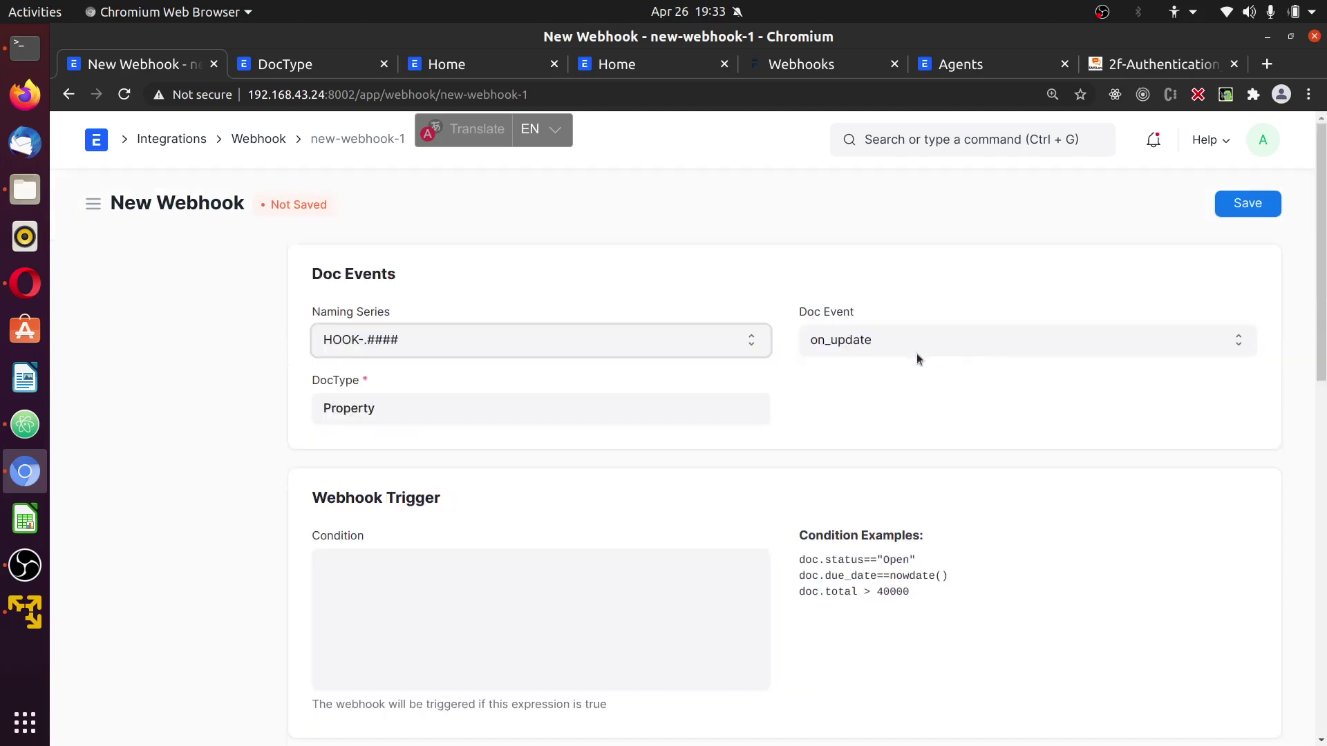
scroll(804, 421, down, 10)
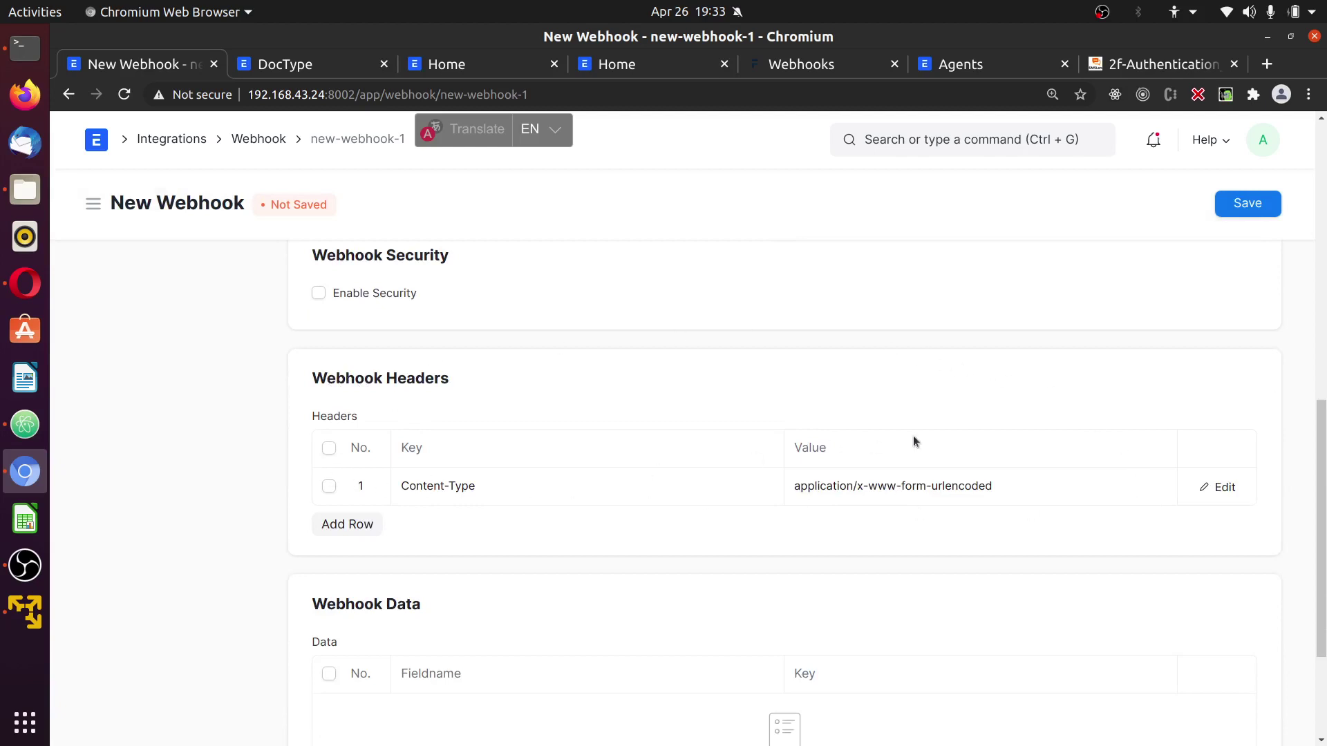
scroll(761, 544, down, 1)
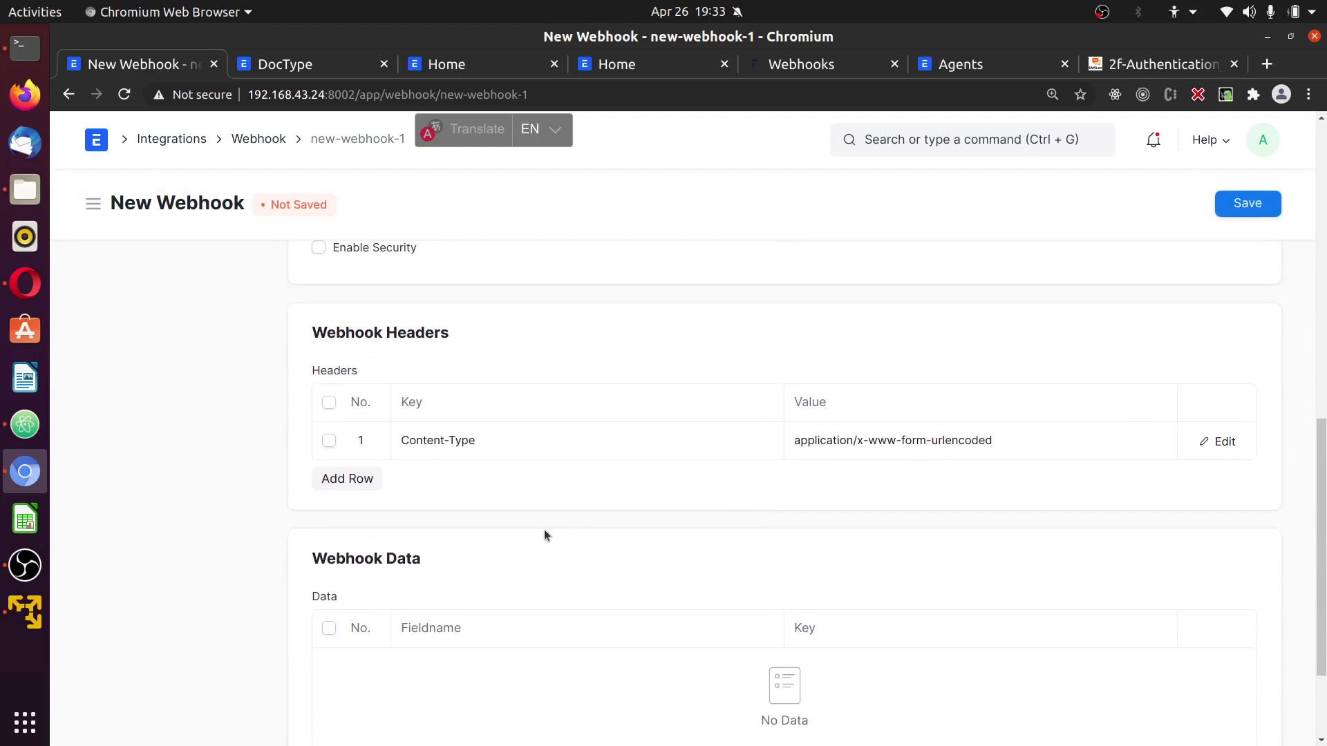
click(360, 478)
click(447, 480)
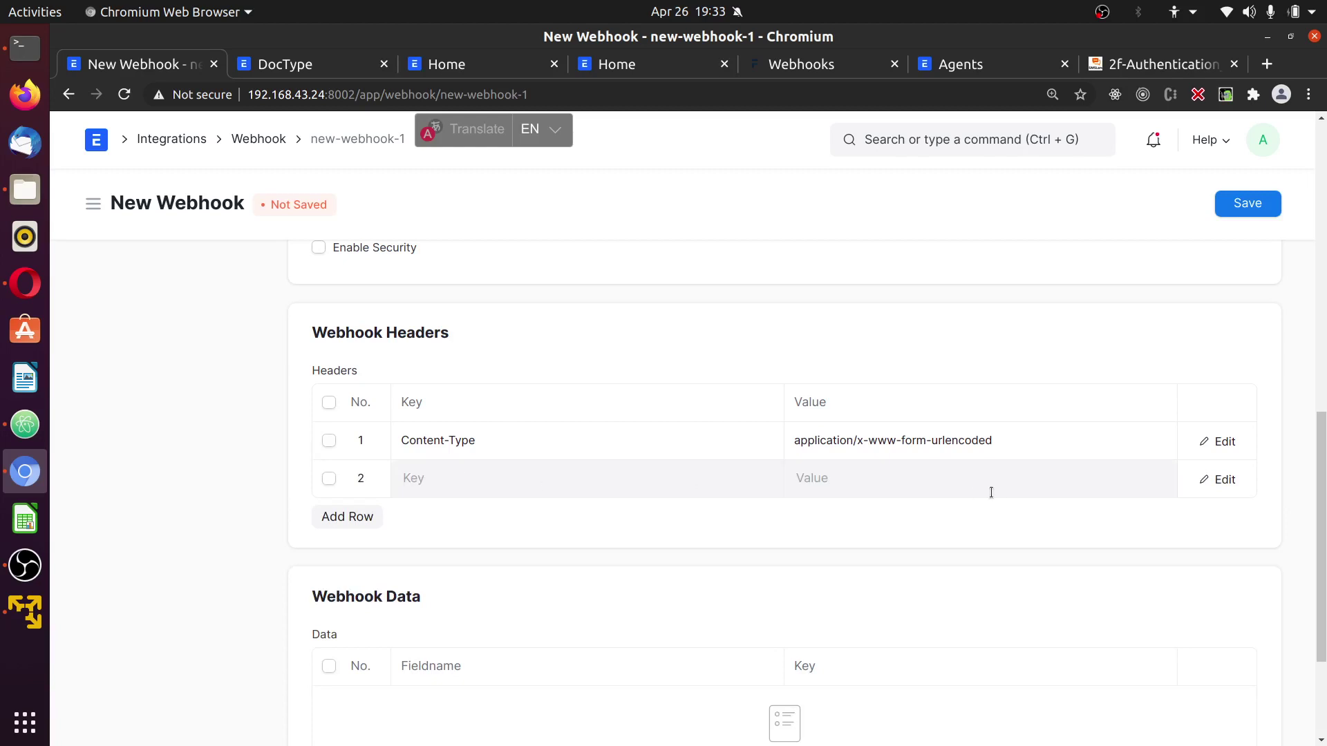
click(329, 479)
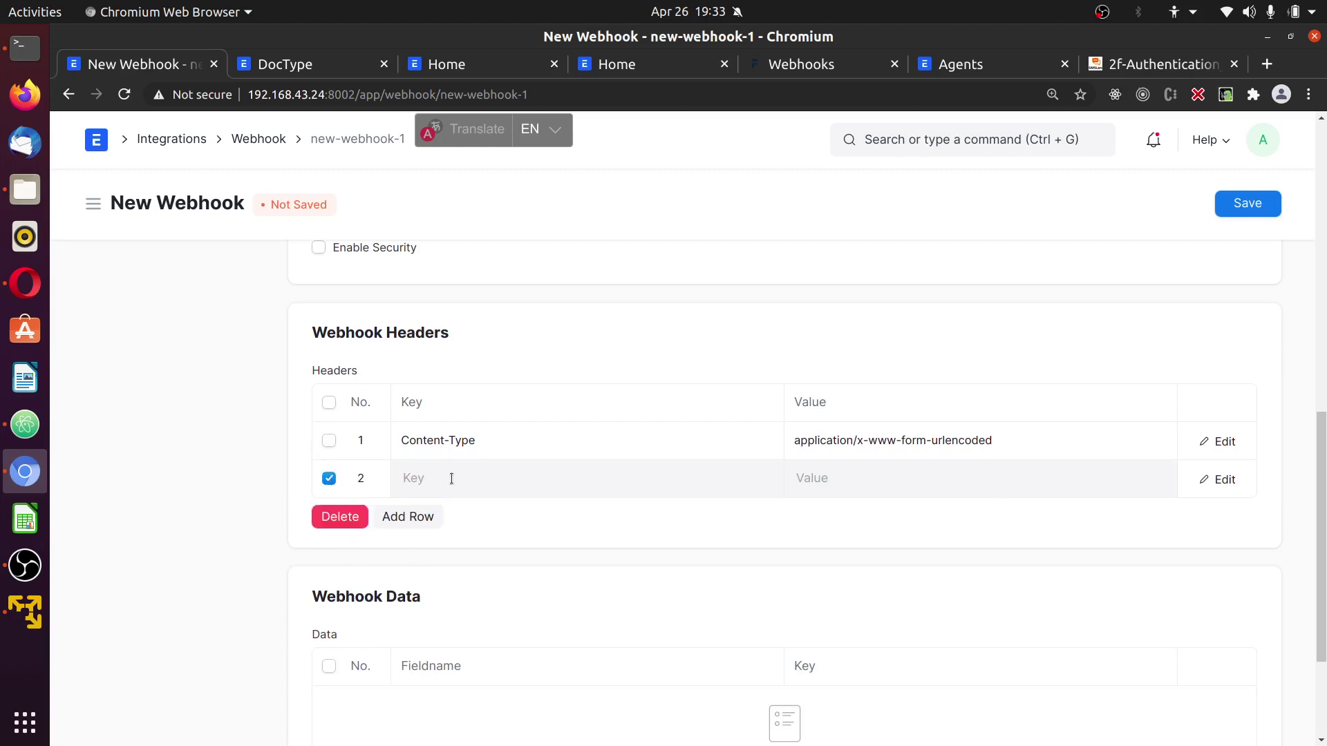
click(330, 479)
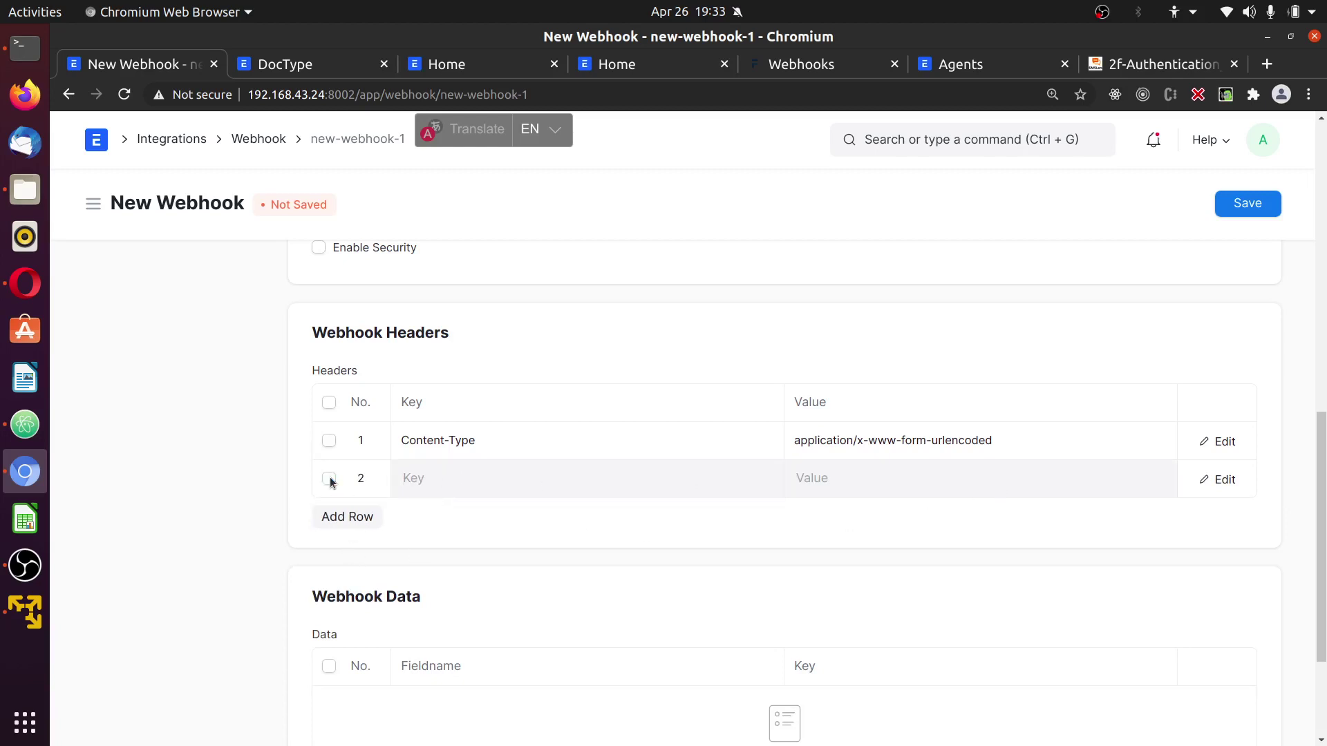
click(452, 479)
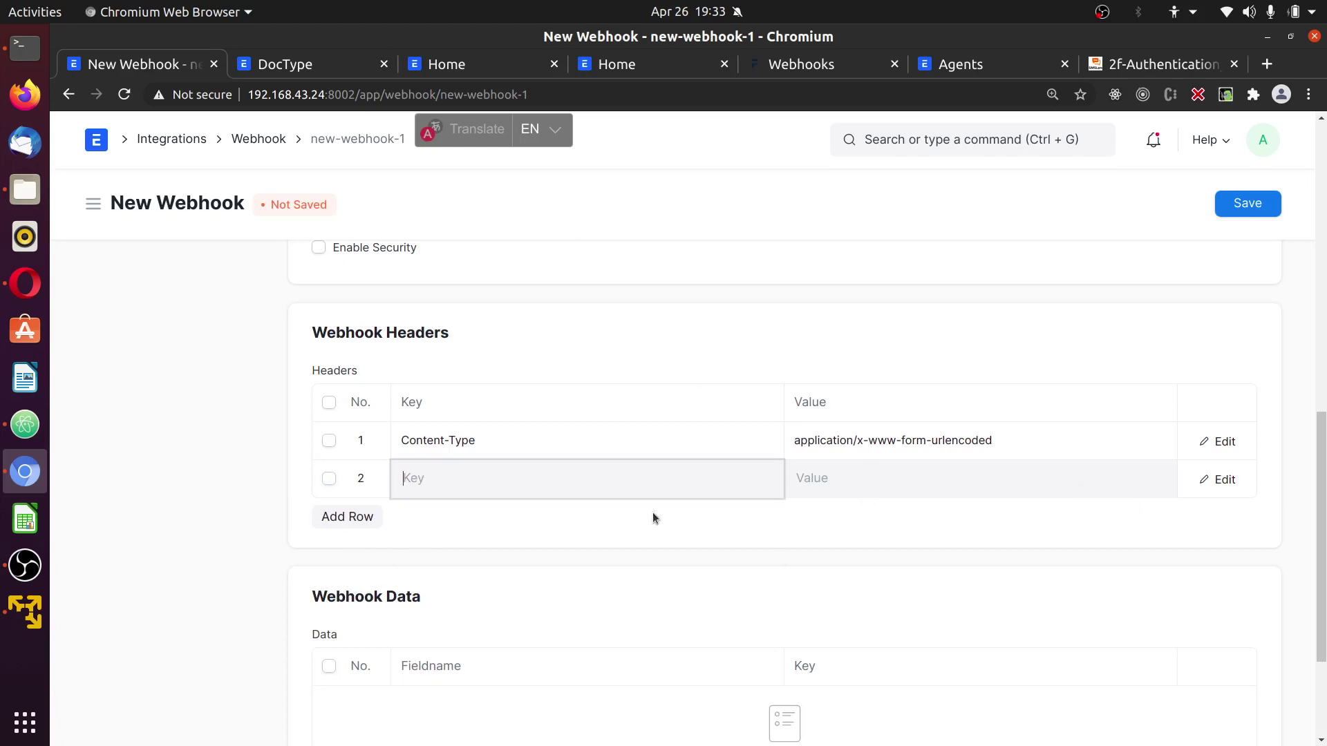
click(329, 479)
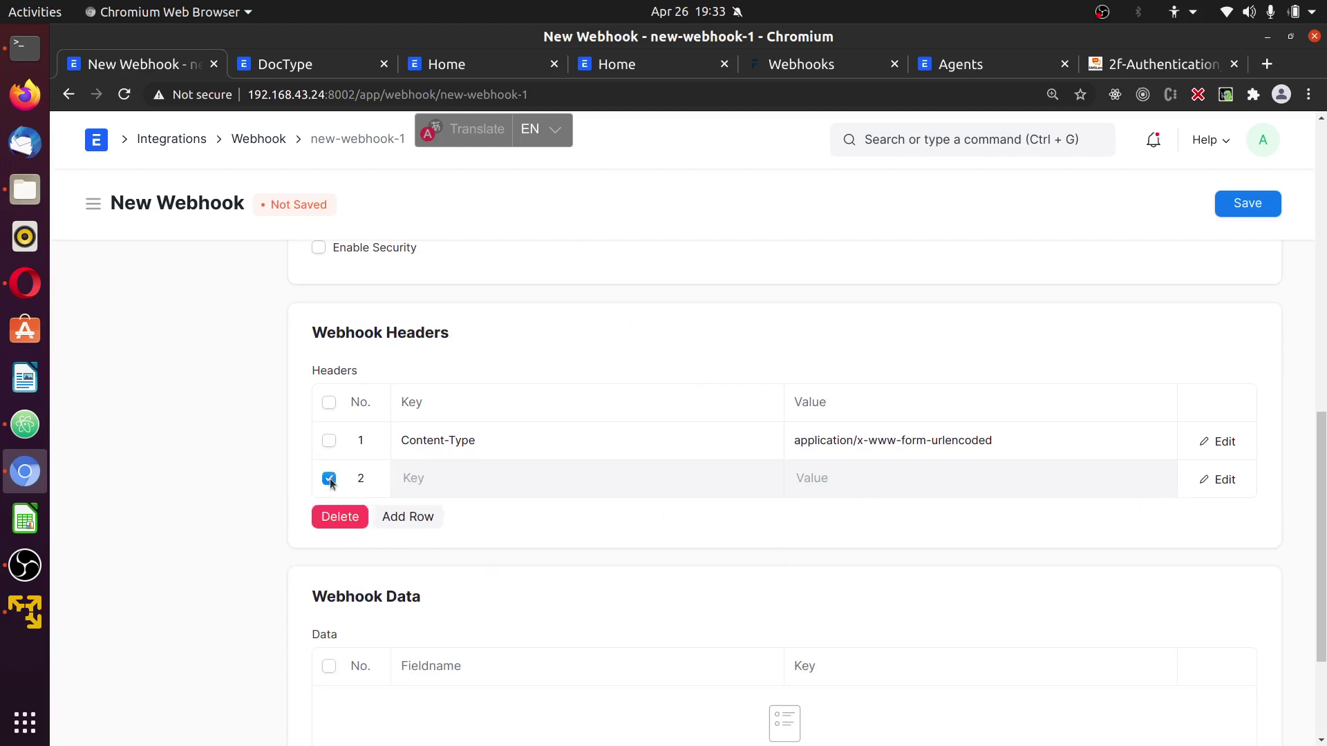
click(340, 518)
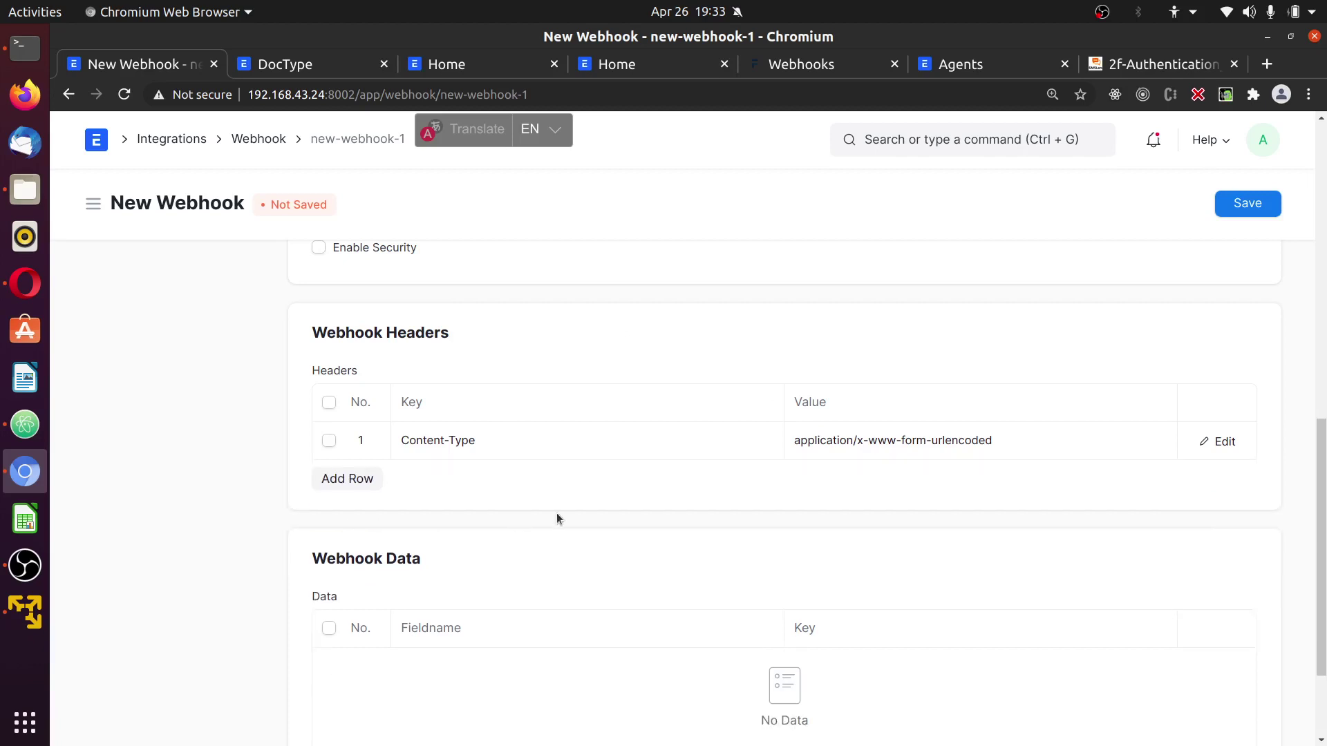
Review the new webhook's Request URL, trigger, headers and data sections before adding data fields.
scroll(750, 523, down, 2)
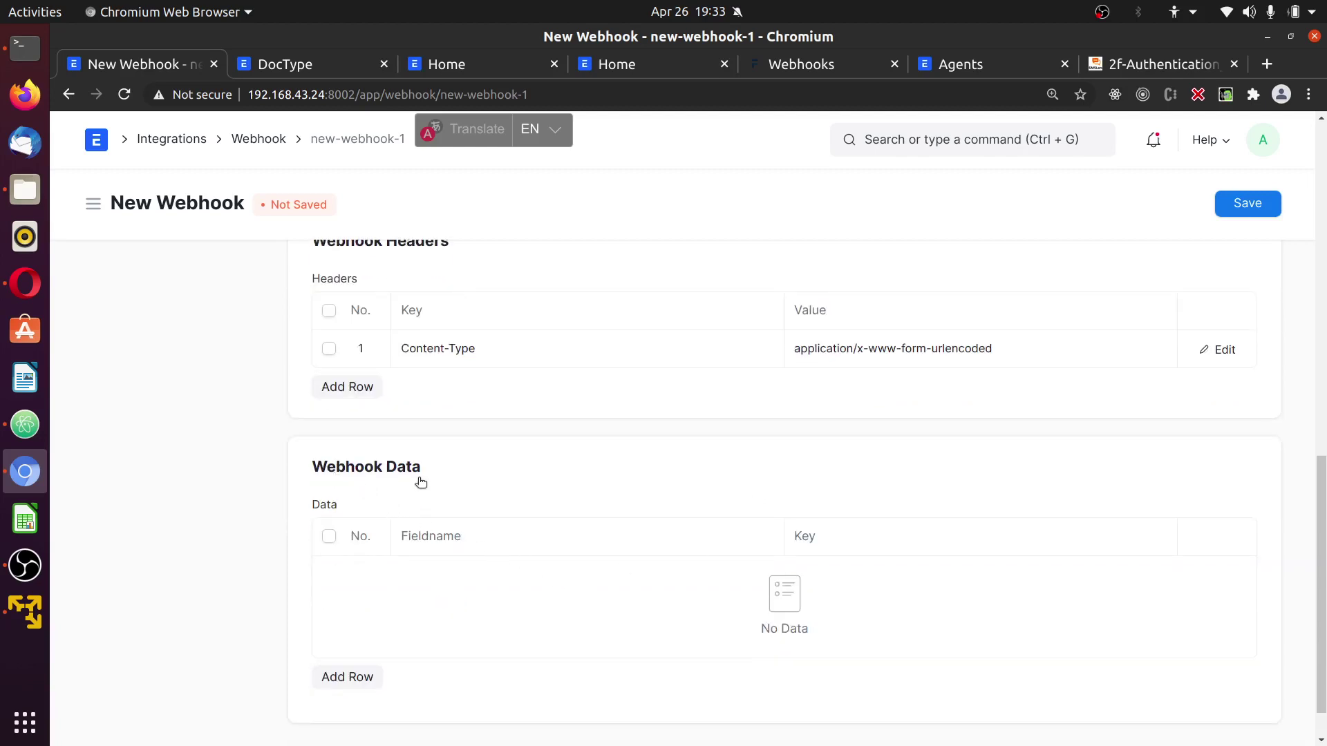
scroll(421, 482, up, 5)
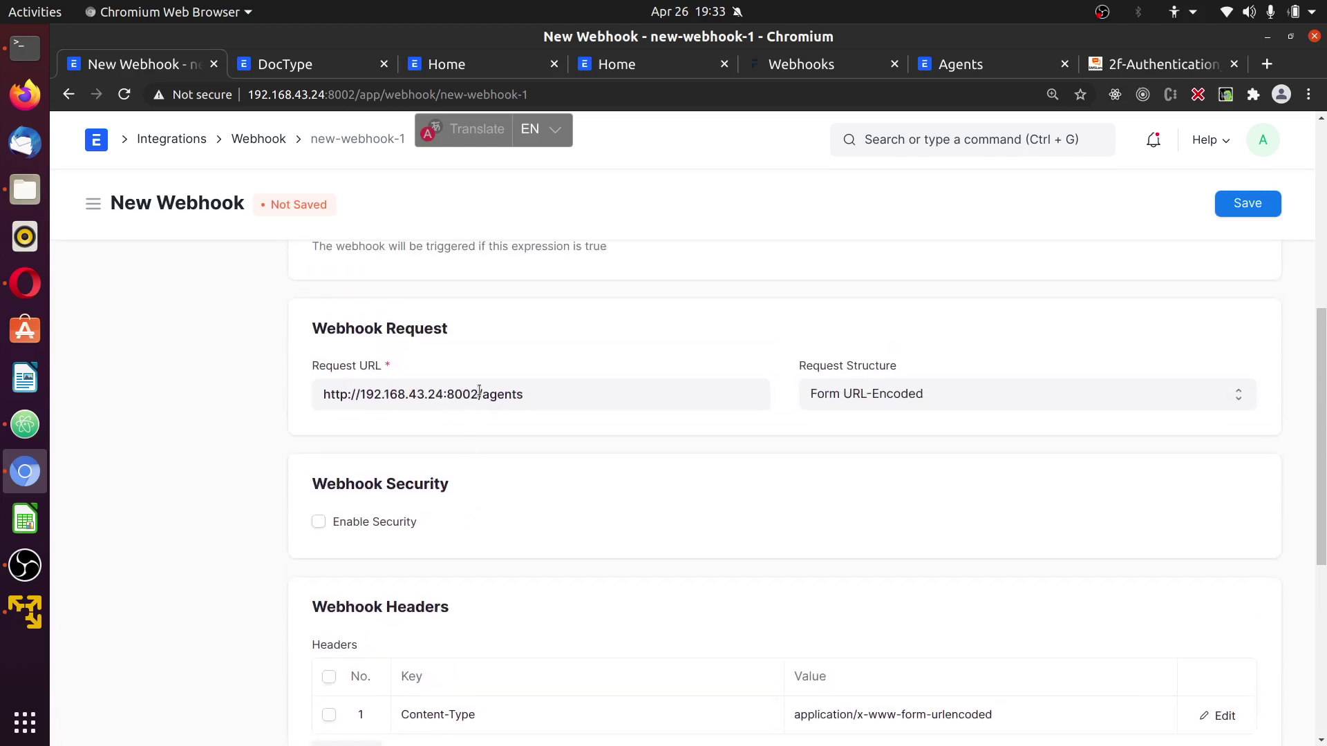
click(480, 394)
triple_click(480, 394)
click(479, 393)
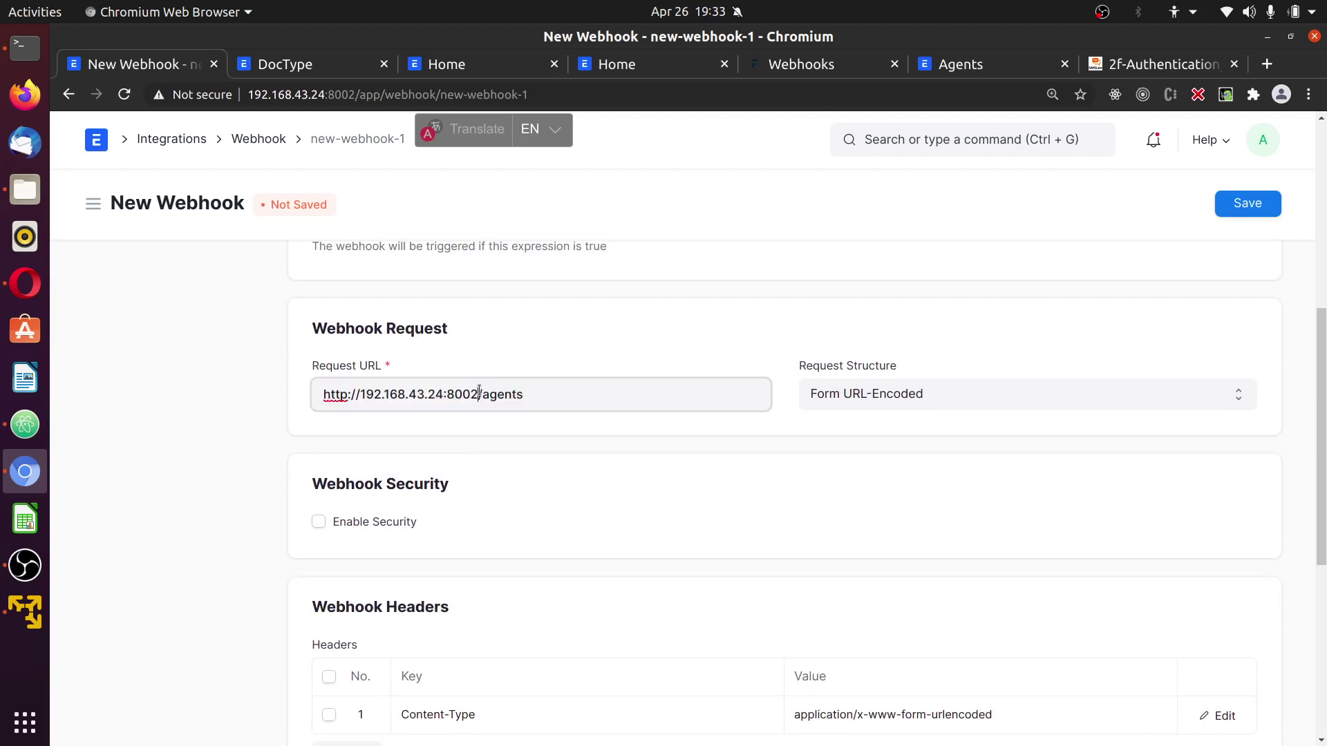
triple_click(479, 394)
scroll(412, 452, down, 5)
scroll(414, 453, down, 2)
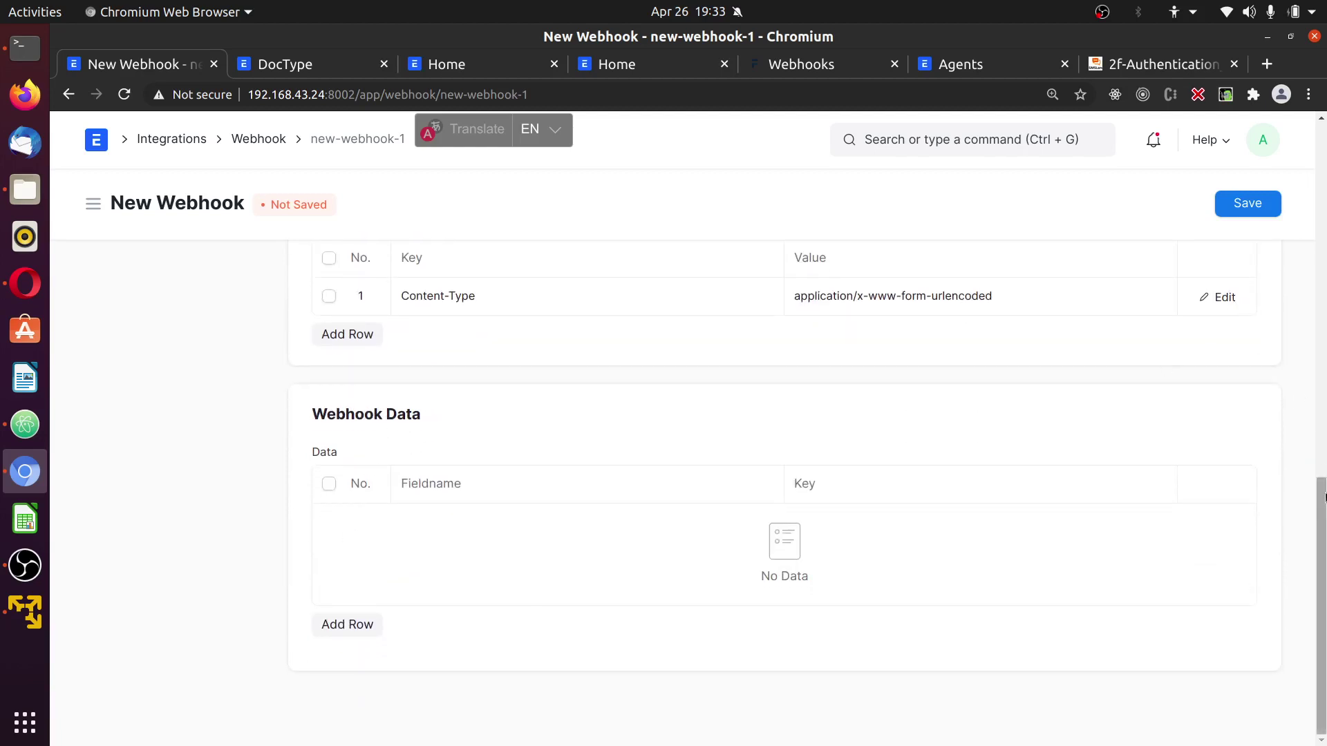
drag(1322, 512, 1325, 200)
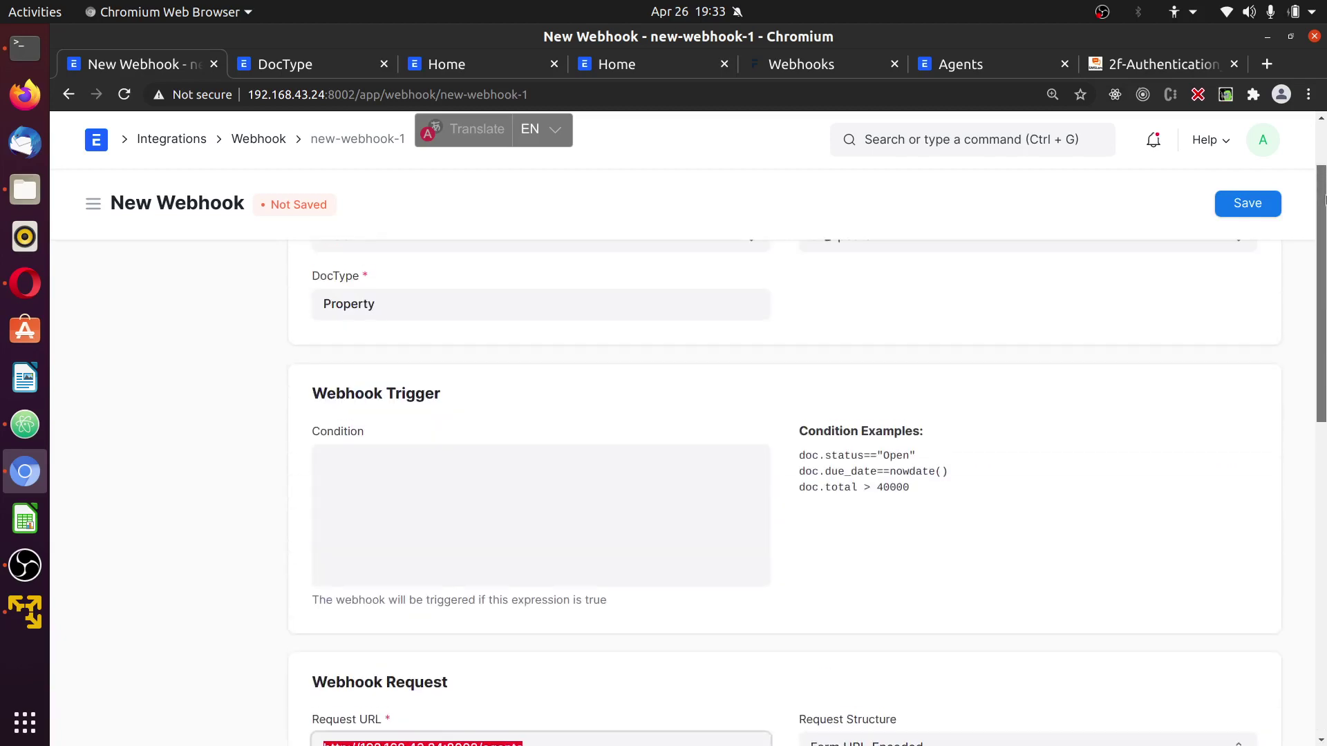
scroll(624, 669, down, 10)
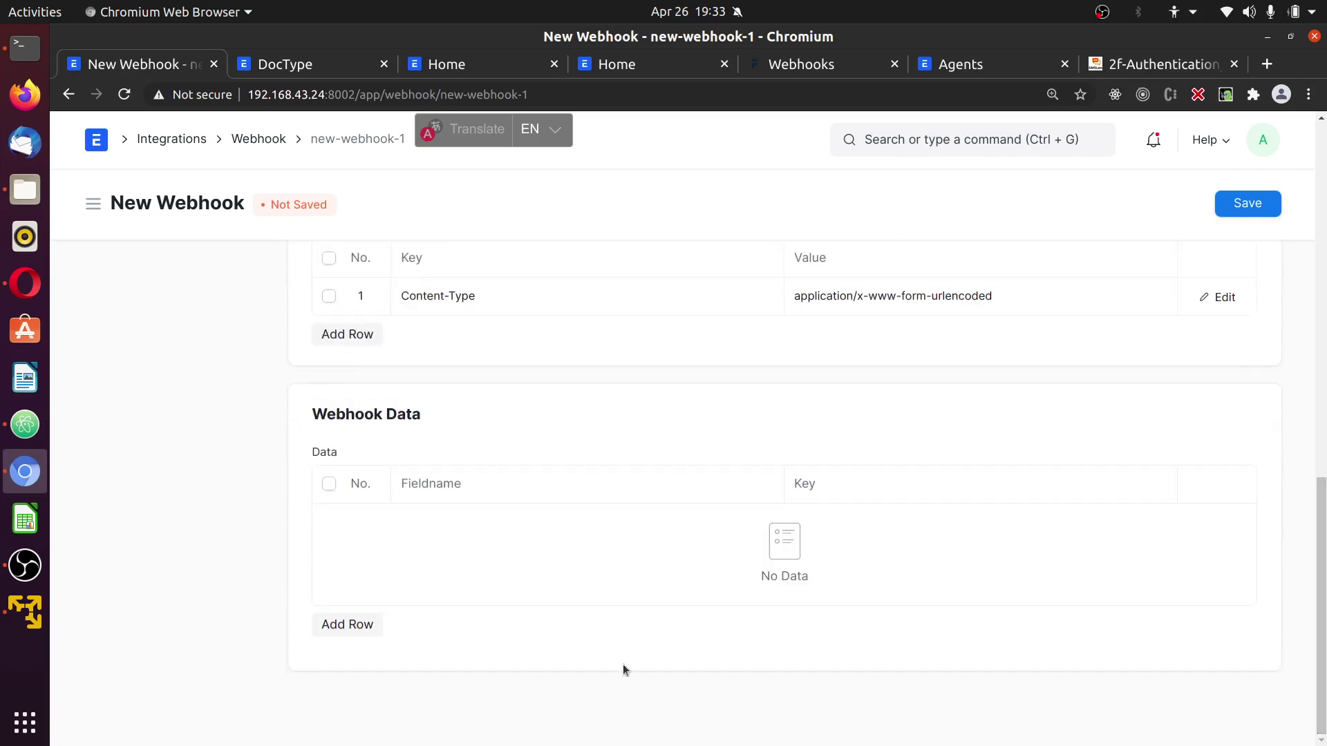
Add a first Webhook Data row that sends the Name (Doc Name) field under the key name.
click(357, 626)
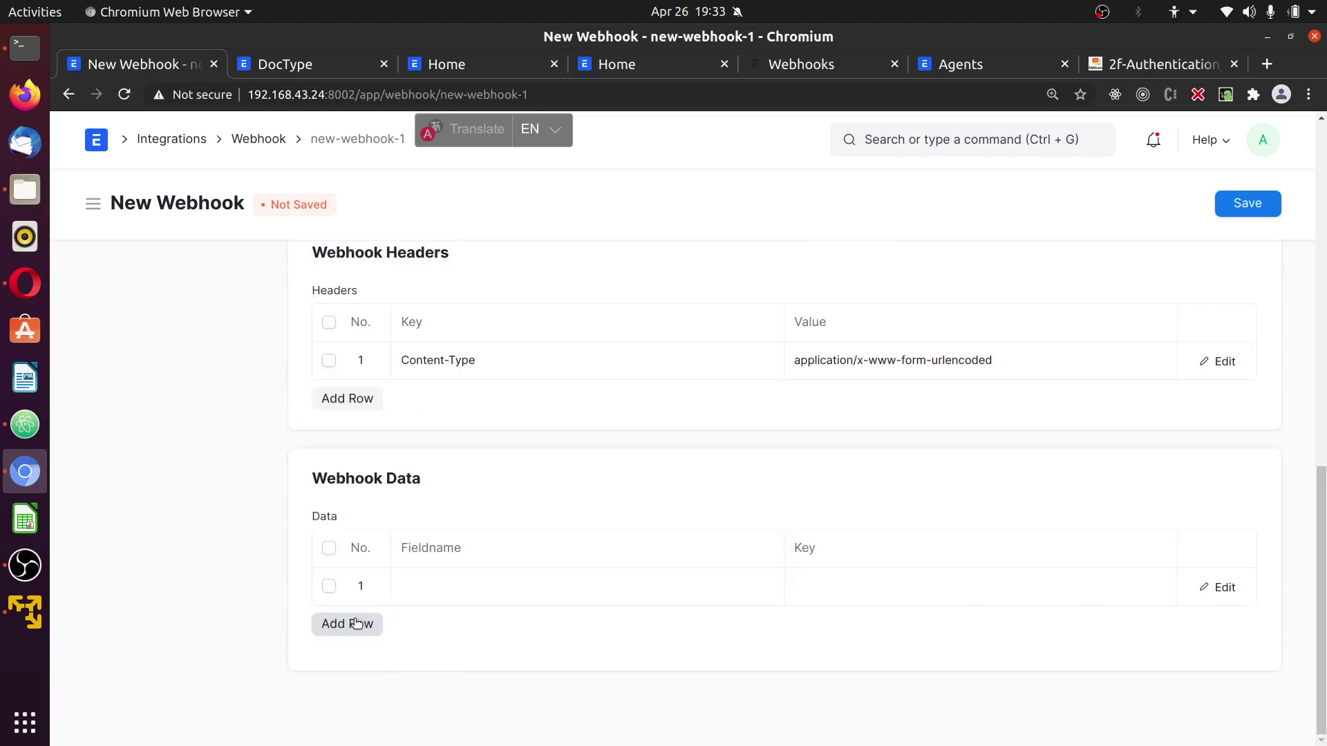
click(1218, 589)
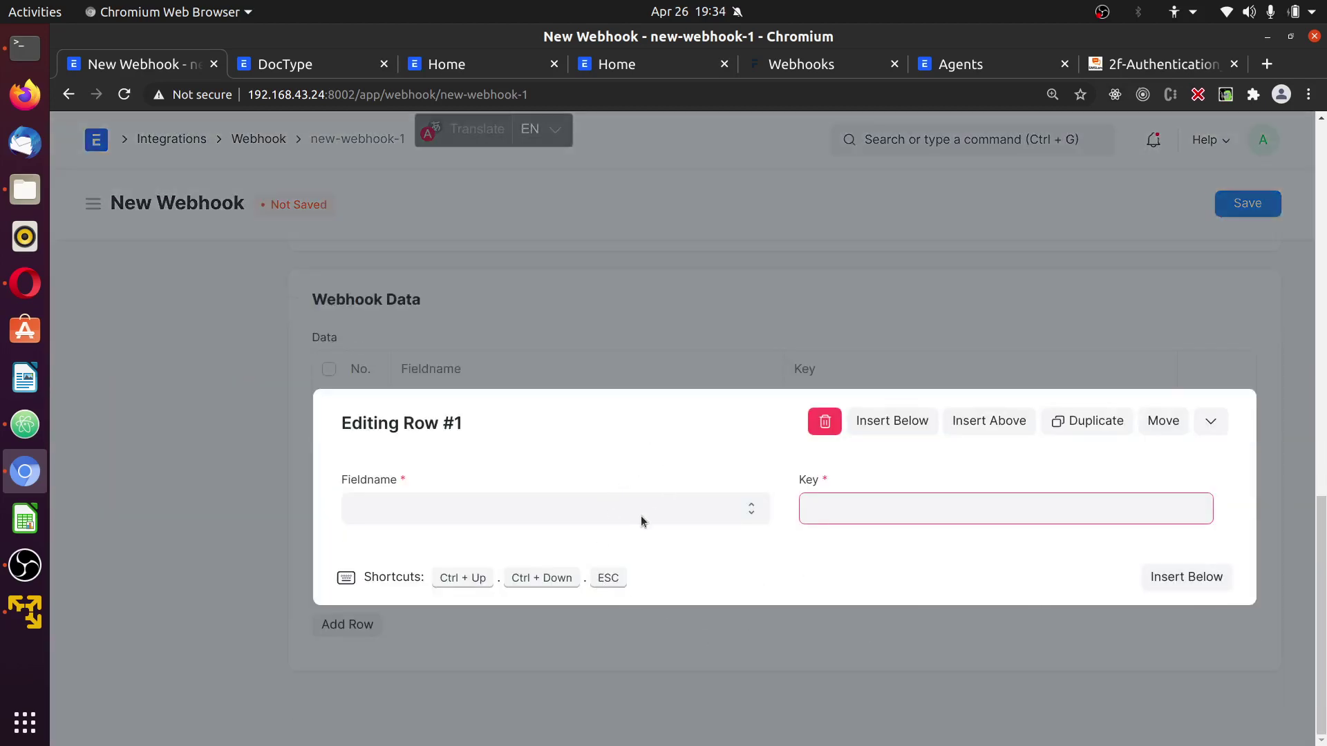
click(640, 515)
scroll(665, 408, down, 2)
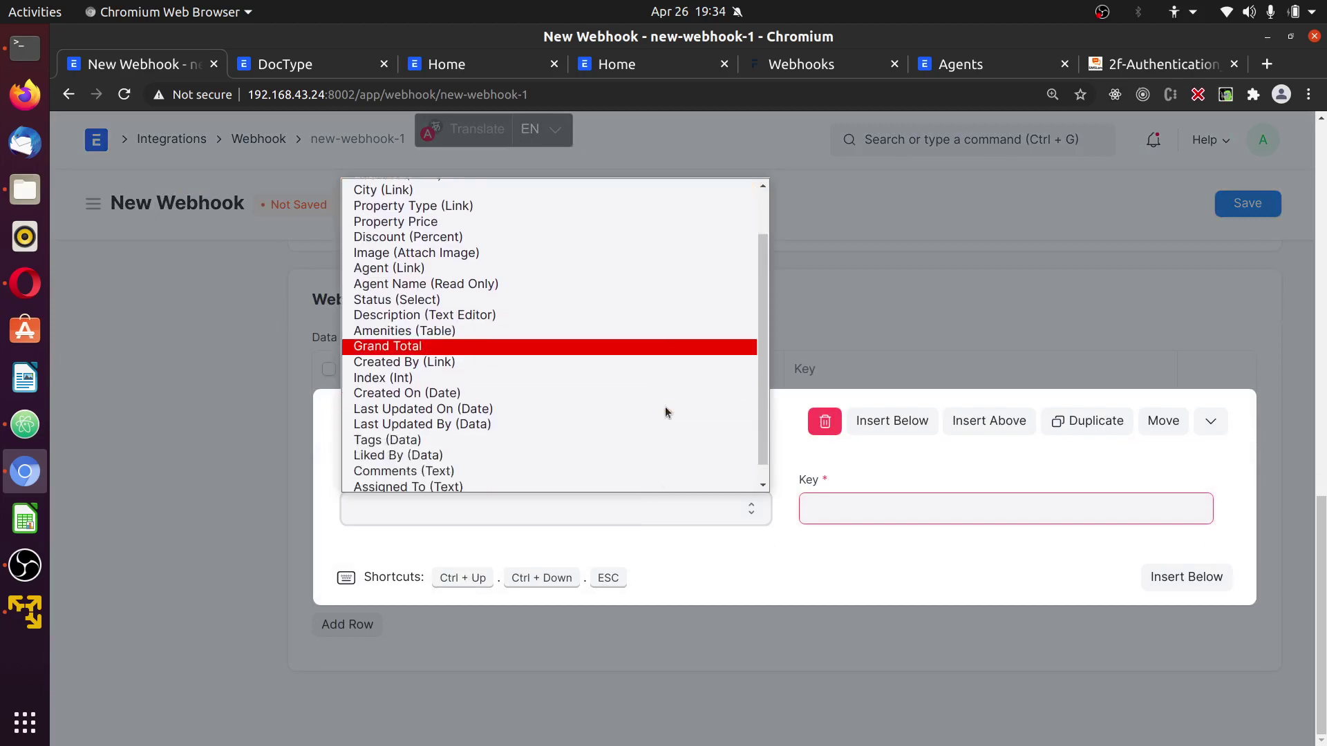
scroll(665, 412, up, 3)
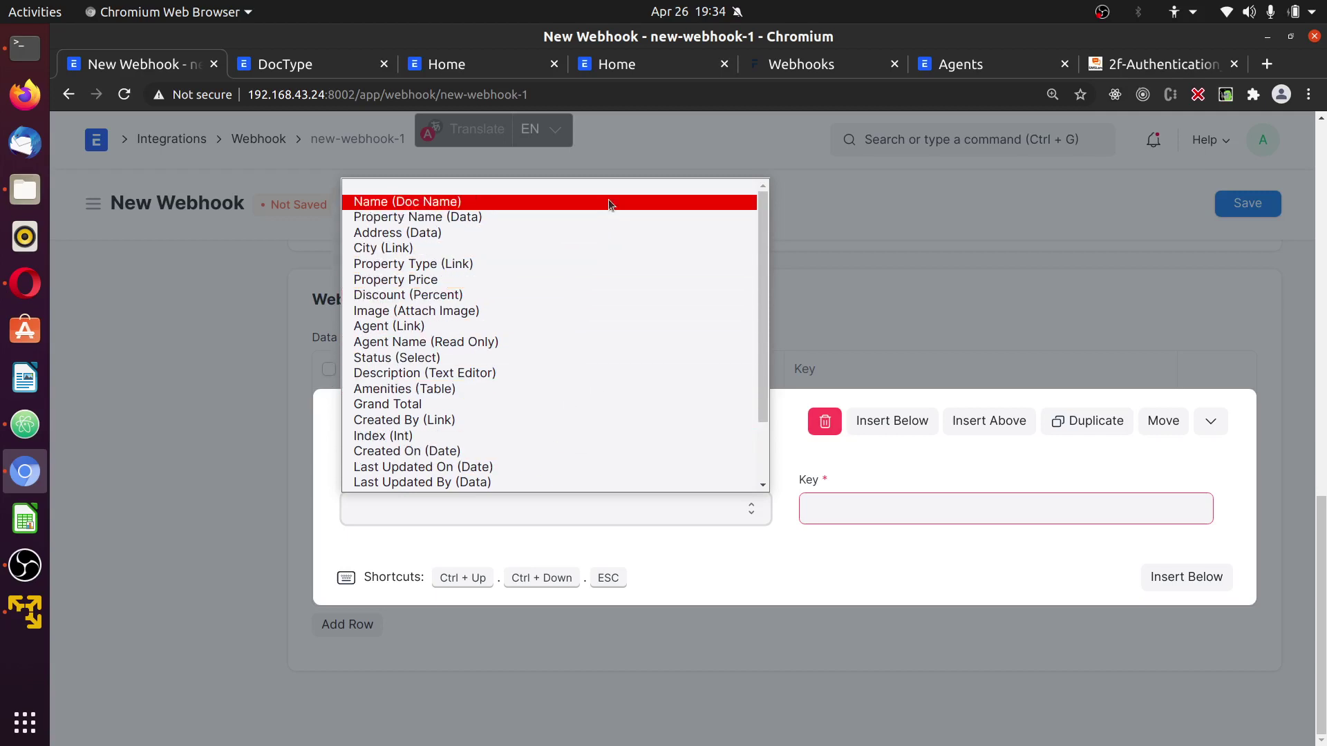
click(609, 202)
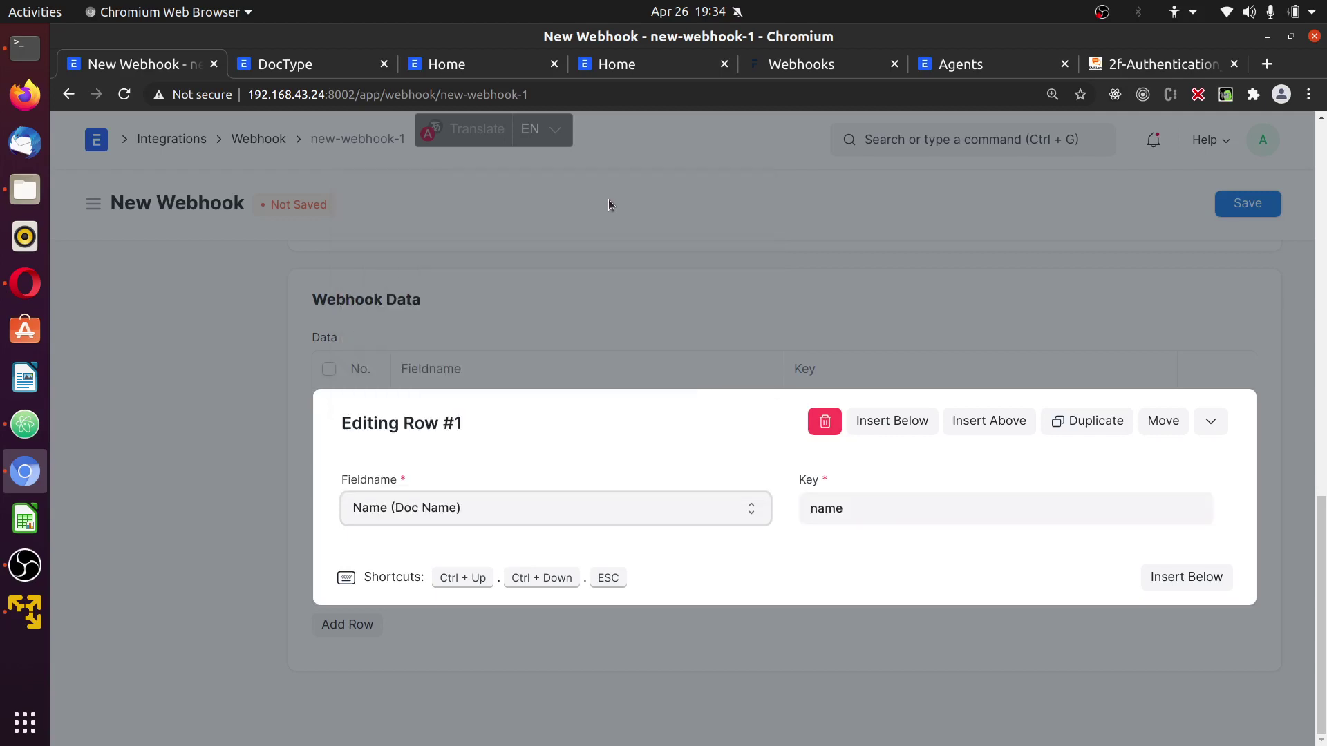
Add two more Webhook Data rows for the Agent Name (Read Only) and Grand Total fields.
click(1167, 576)
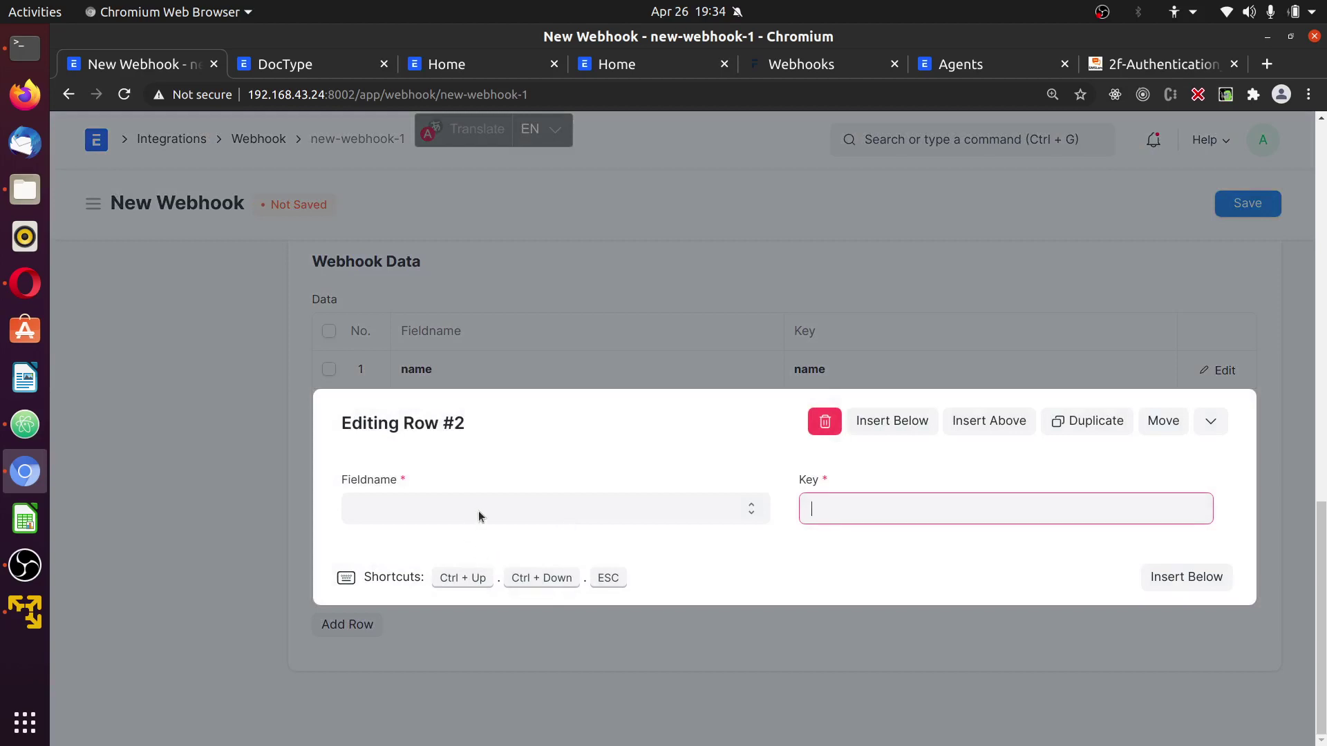
click(487, 503)
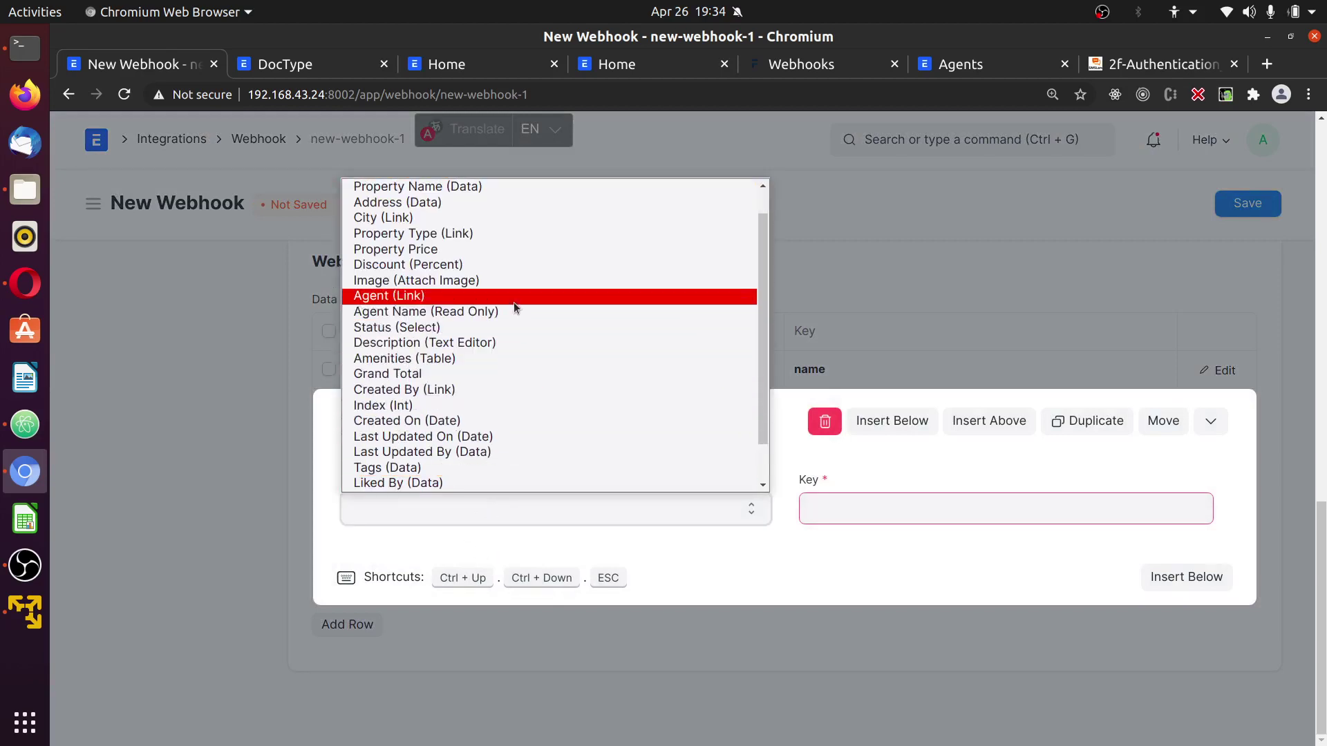
click(512, 313)
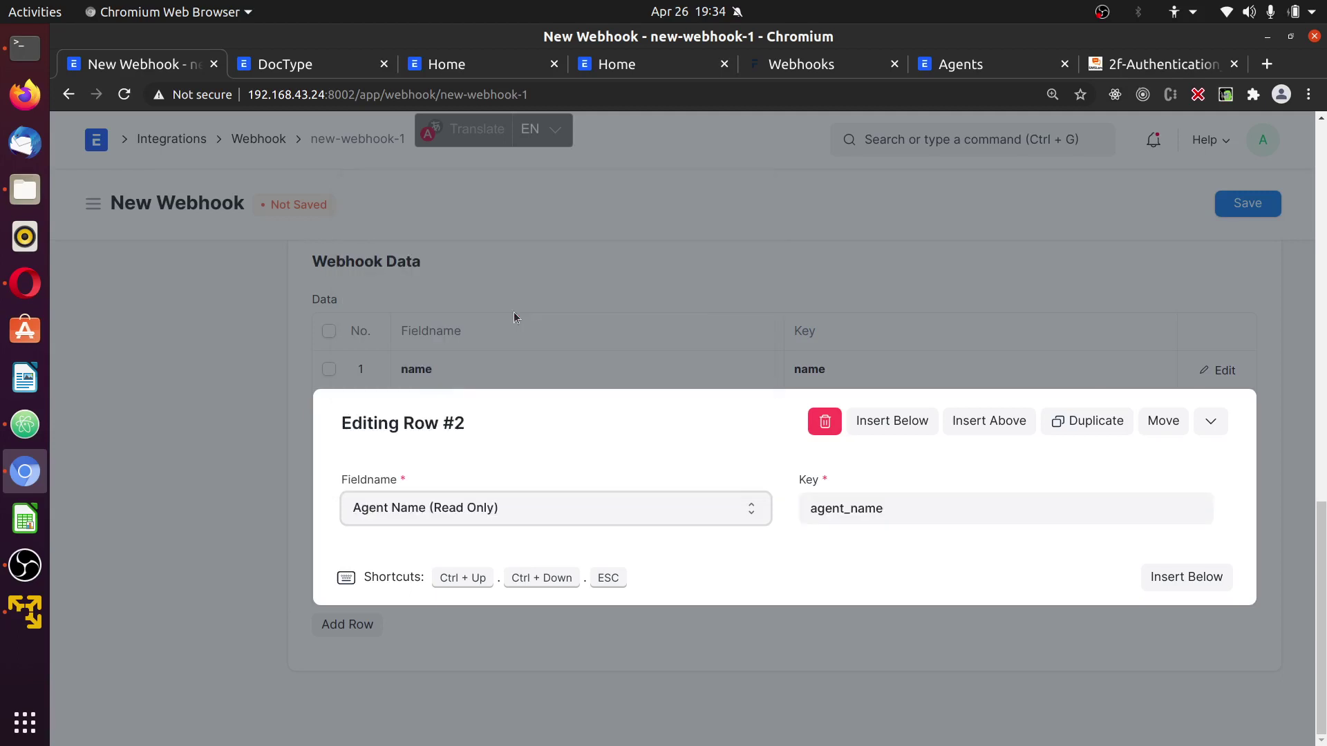
click(1187, 578)
click(682, 507)
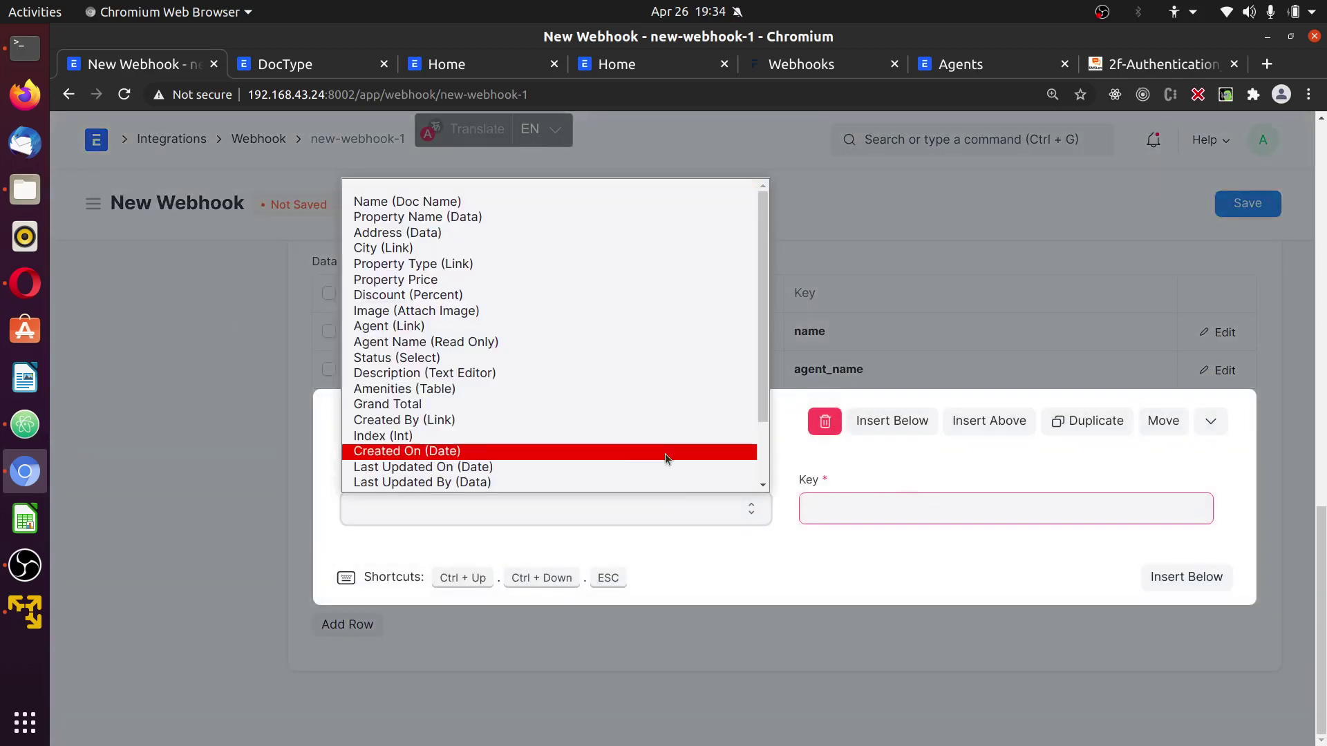
scroll(664, 454, down, 1)
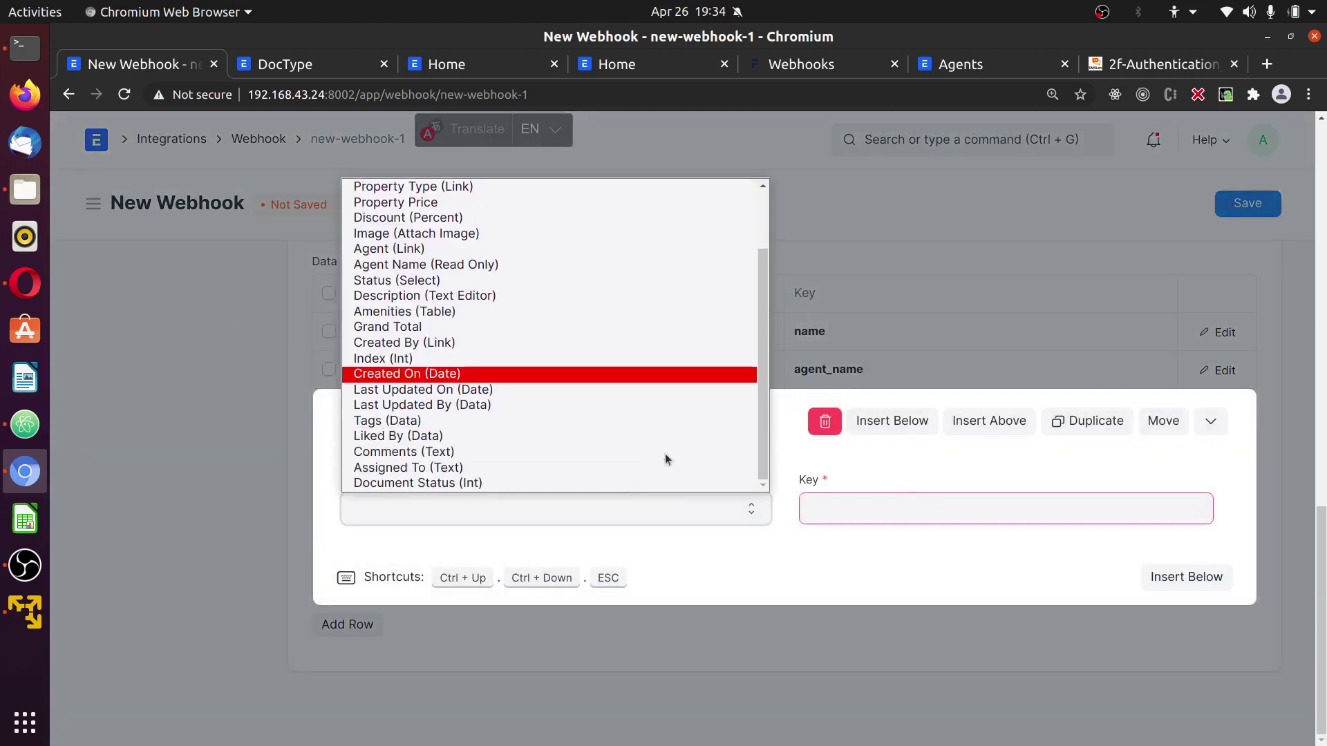
click(517, 326)
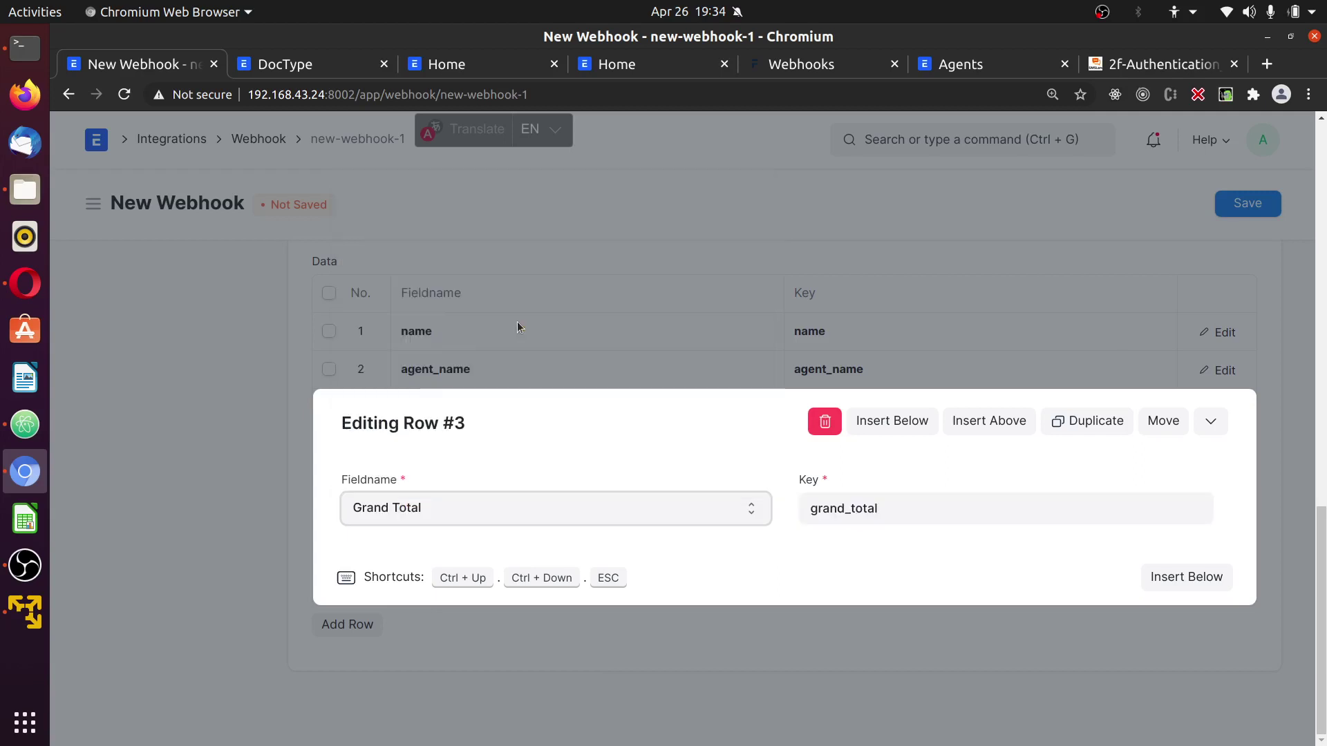
Add a fourth Webhook Data row for the Amenities (Table) field and close the row editor.
click(1173, 577)
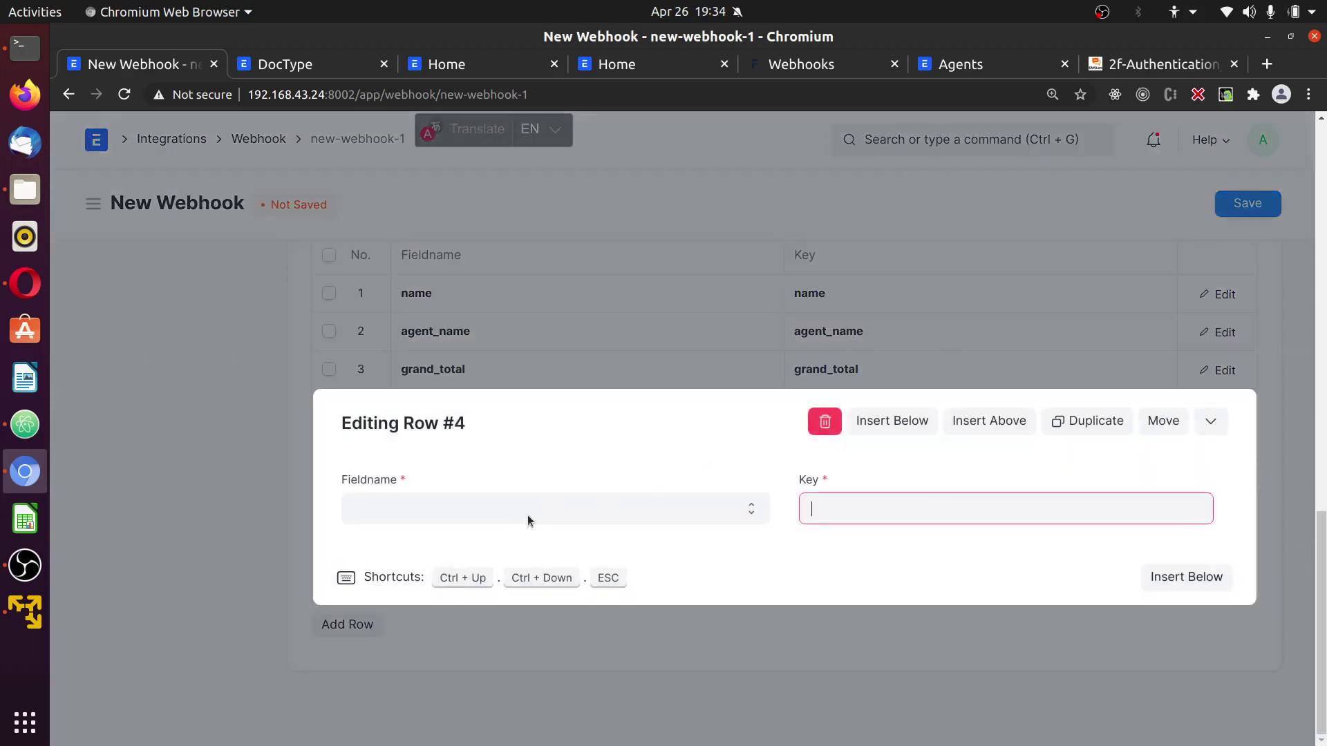
click(526, 515)
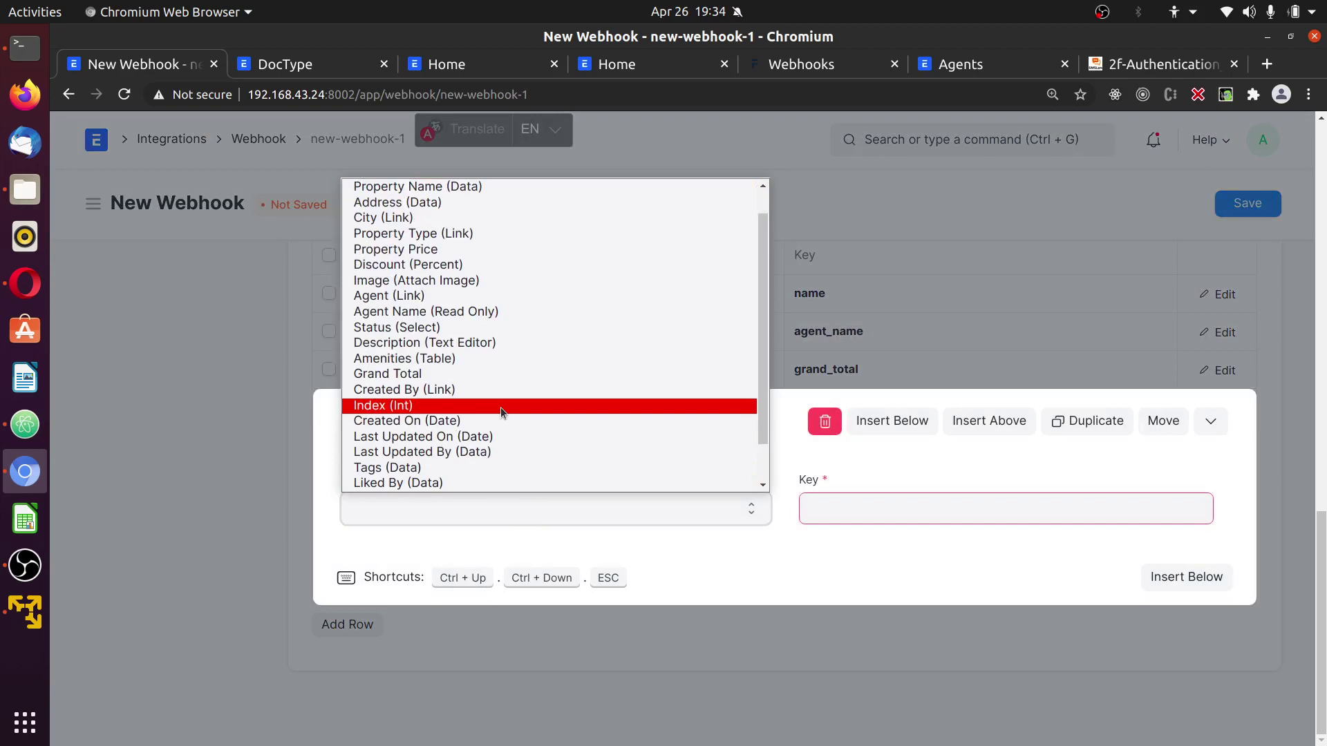
click(498, 359)
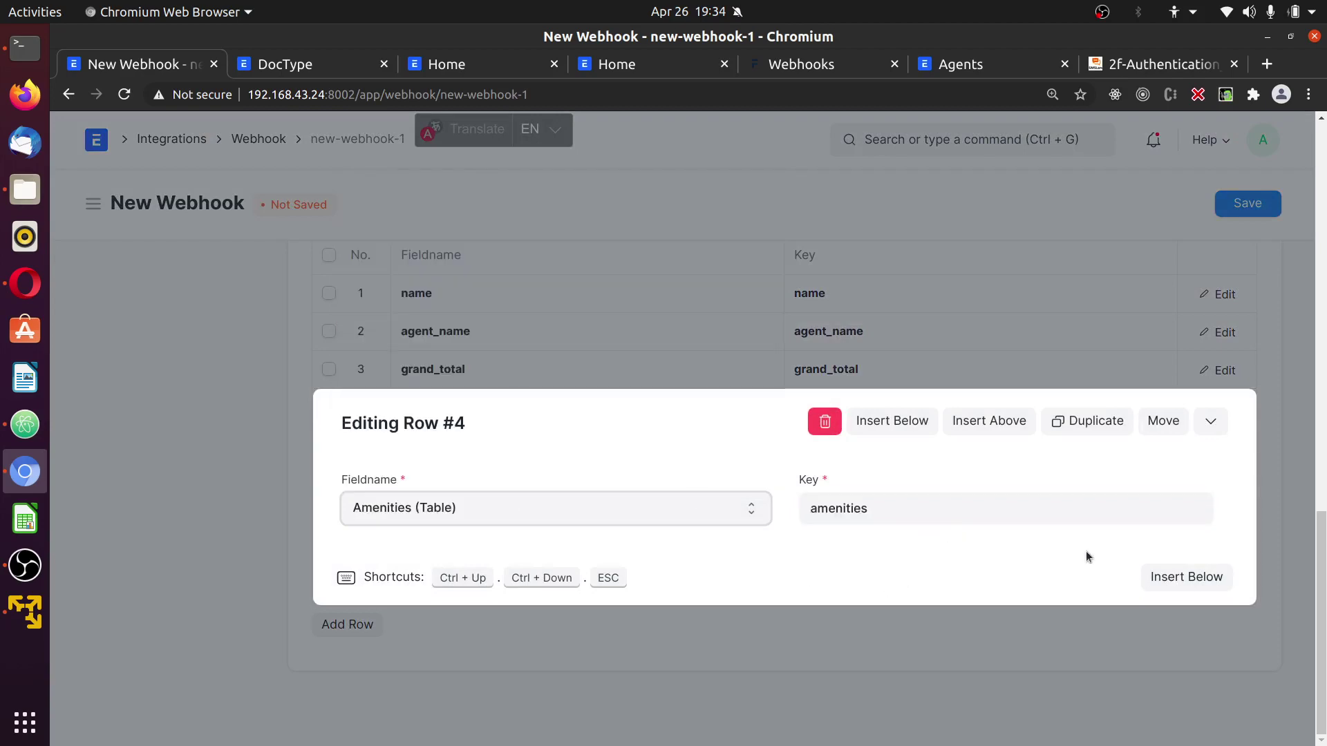
click(1268, 554)
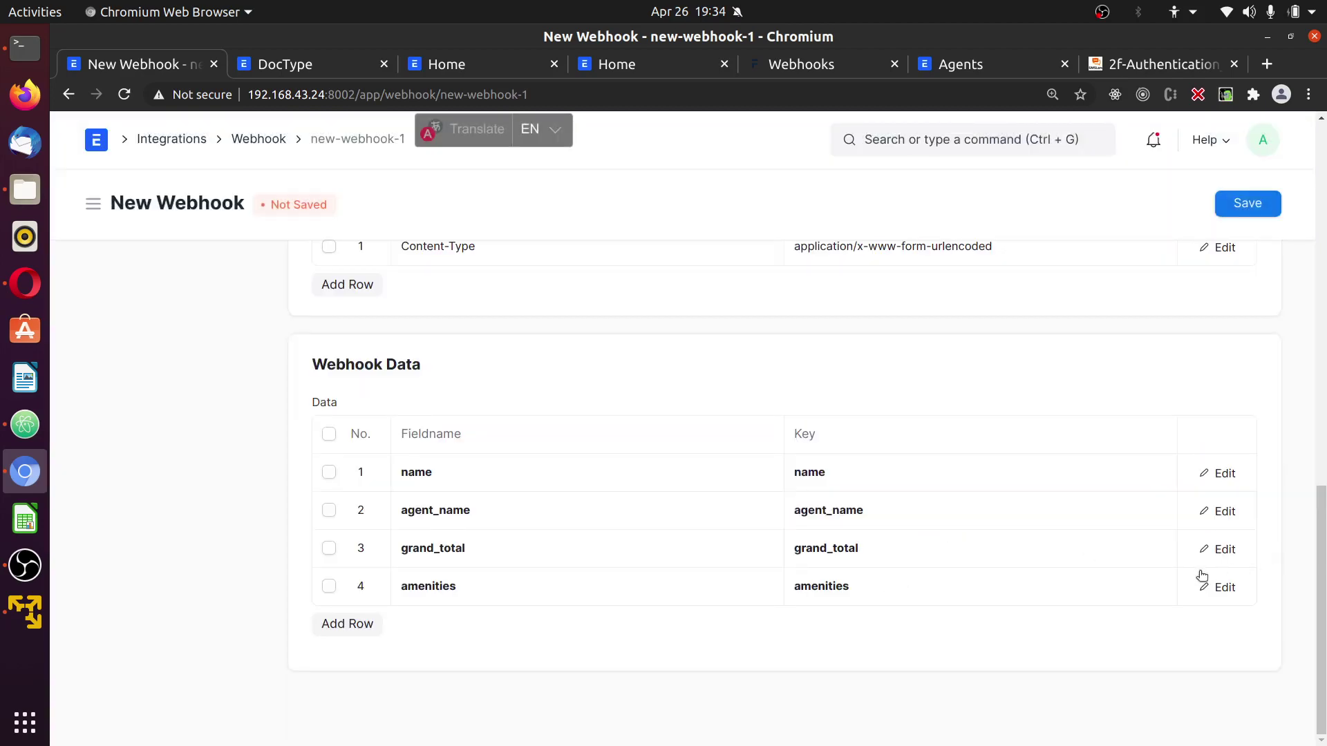
Save the new Property webhook.
scroll(1237, 567, up, 10)
scroll(1250, 570, up, 1)
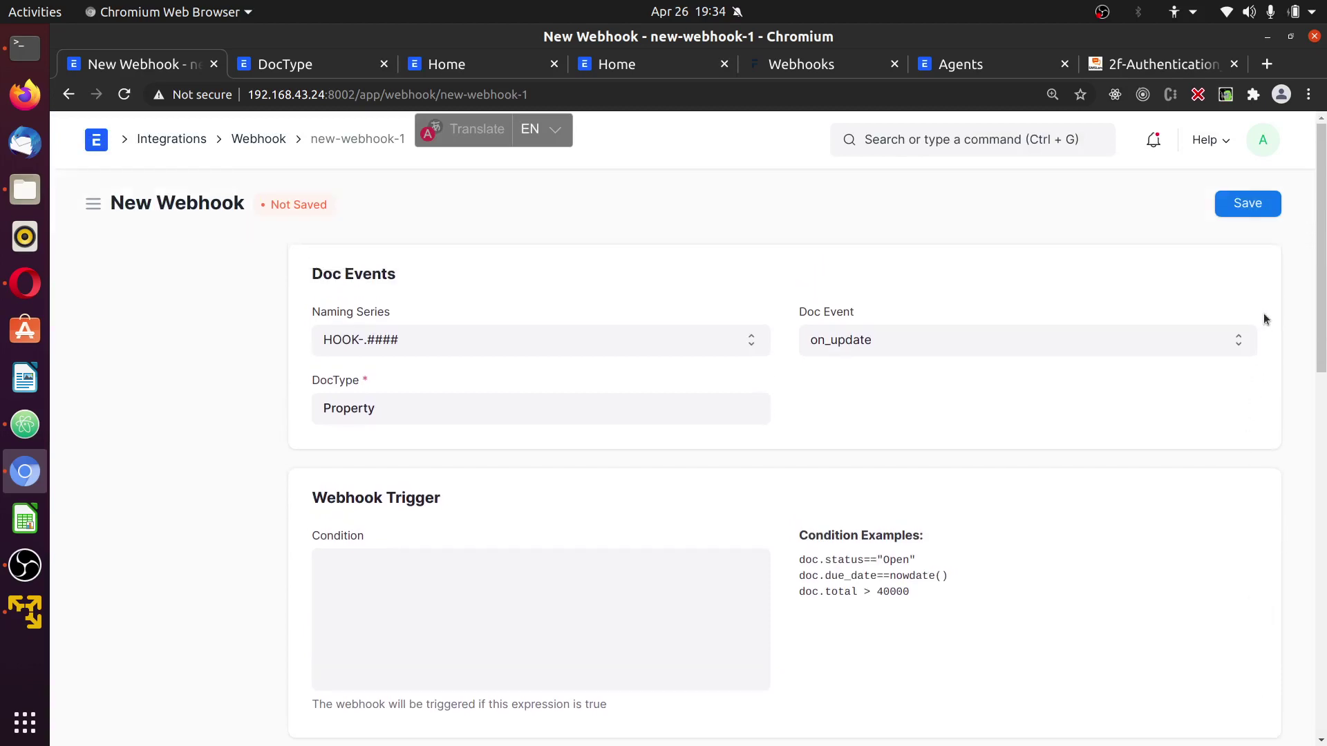
click(1260, 204)
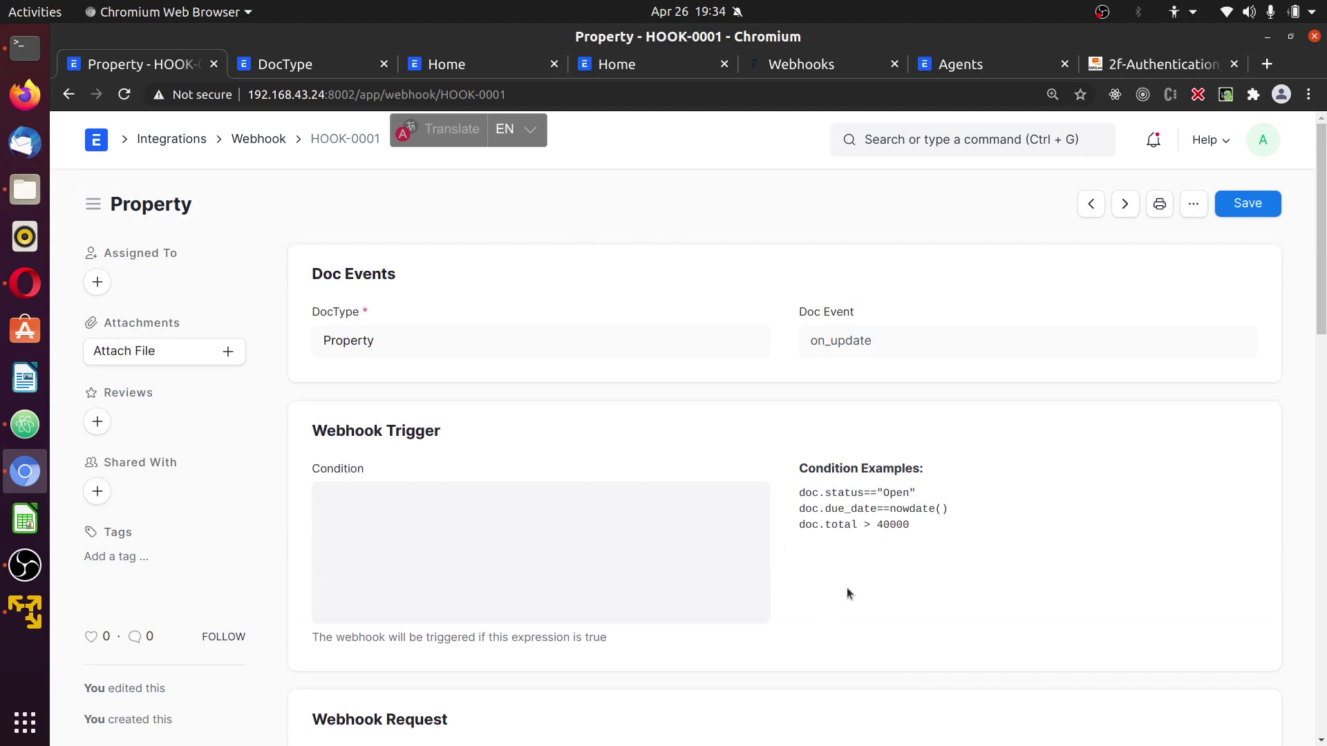
Check the saved webhook's trigger settings and its Request URL.
scroll(848, 588, down, 5)
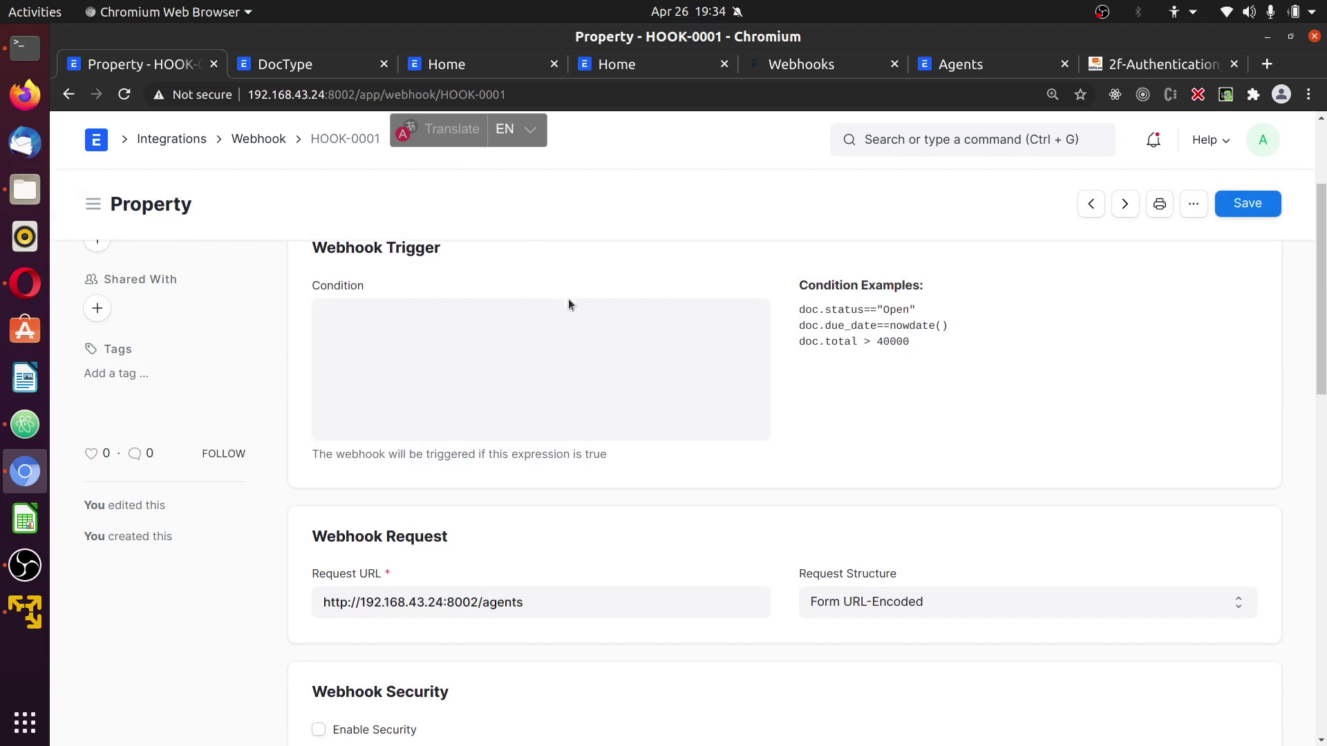
scroll(595, 362, up, 5)
scroll(594, 362, down, 6)
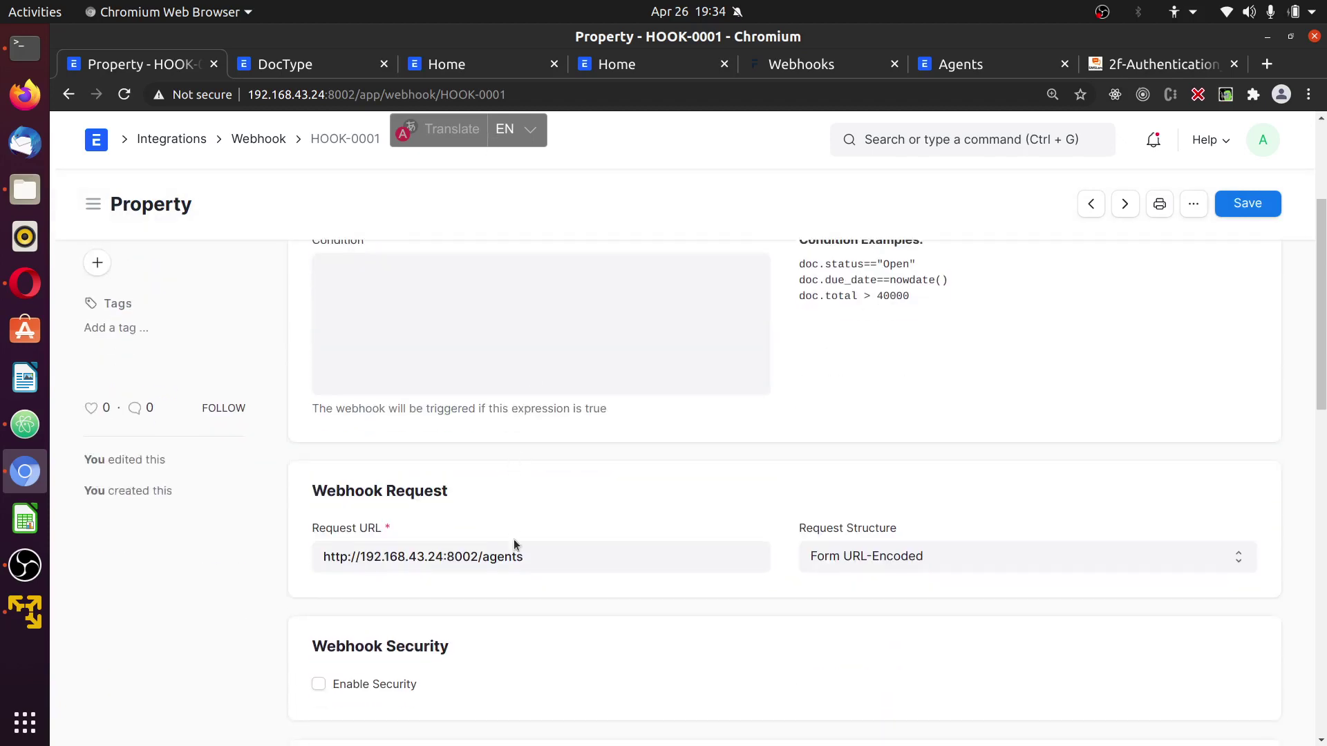
drag(533, 559, 307, 556)
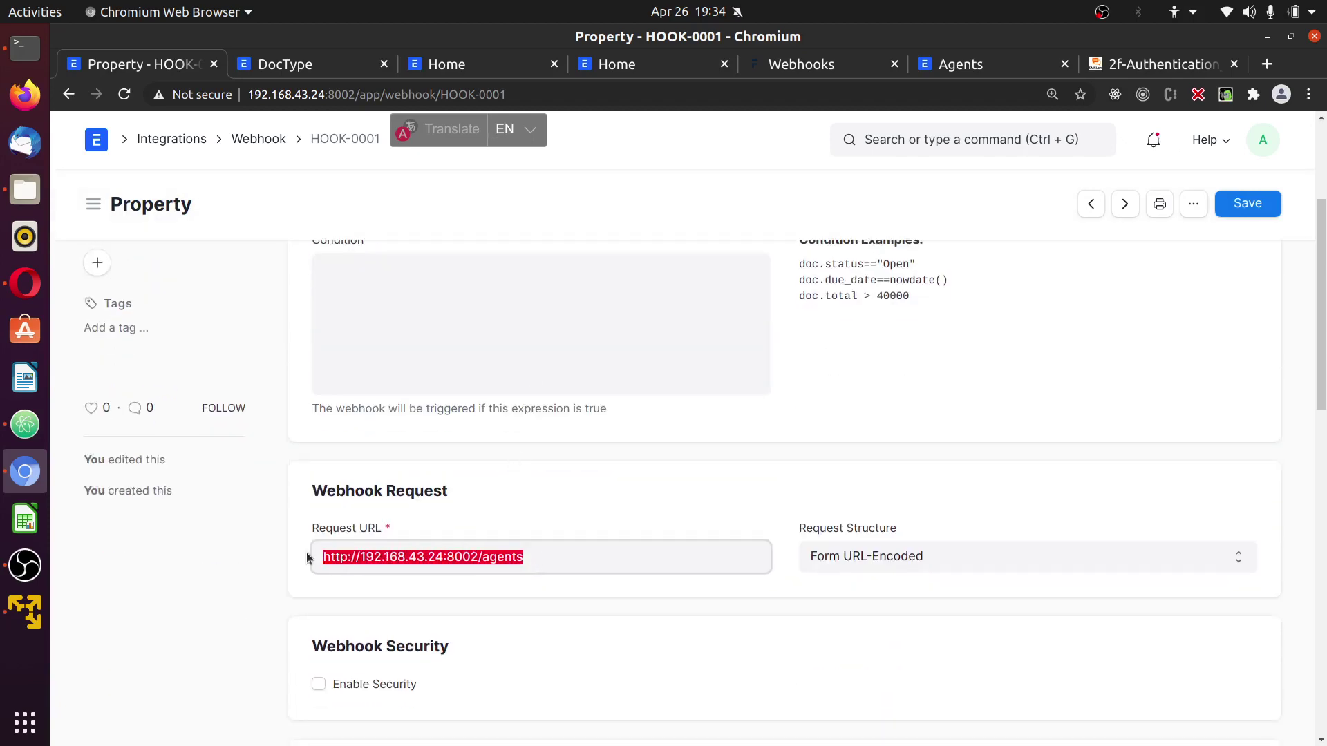
Review the Request URL in the webhook's Webhook Request section.
triple_click(448, 557)
click(523, 553)
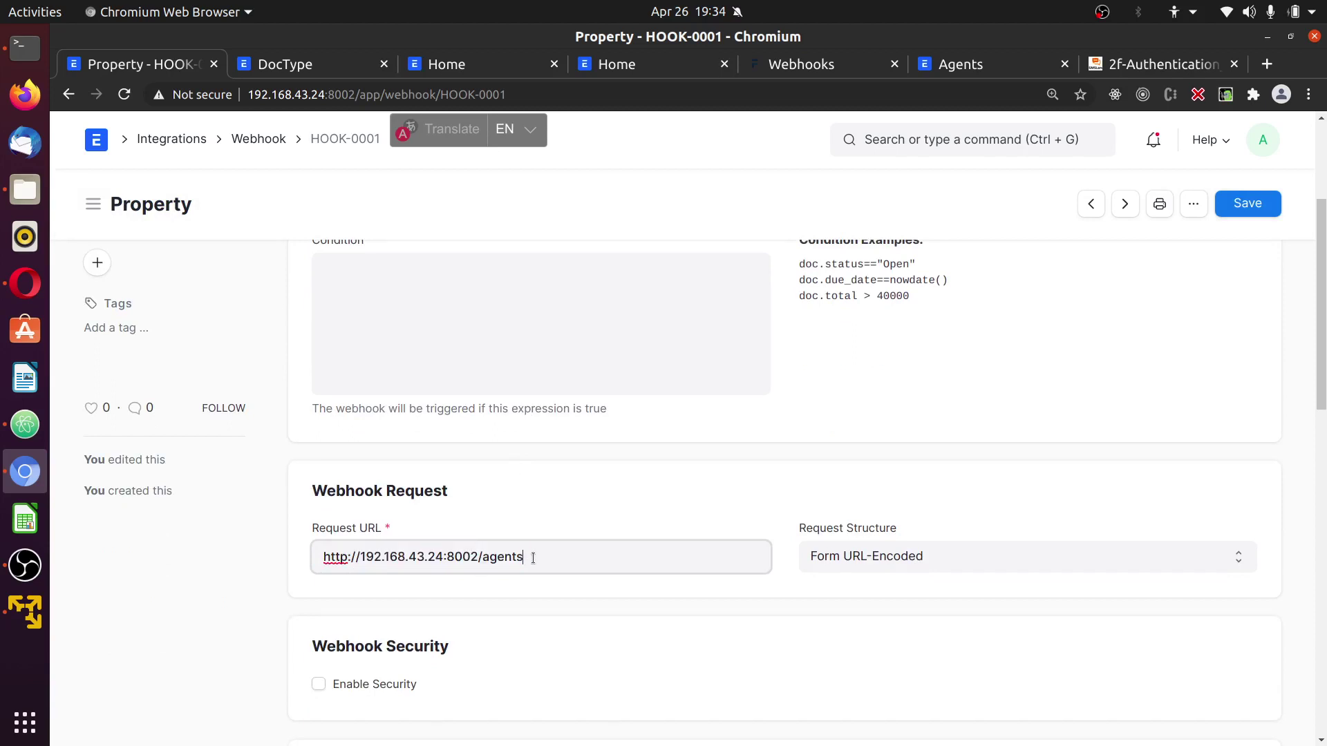
triple_click(373, 545)
triple_click(427, 557)
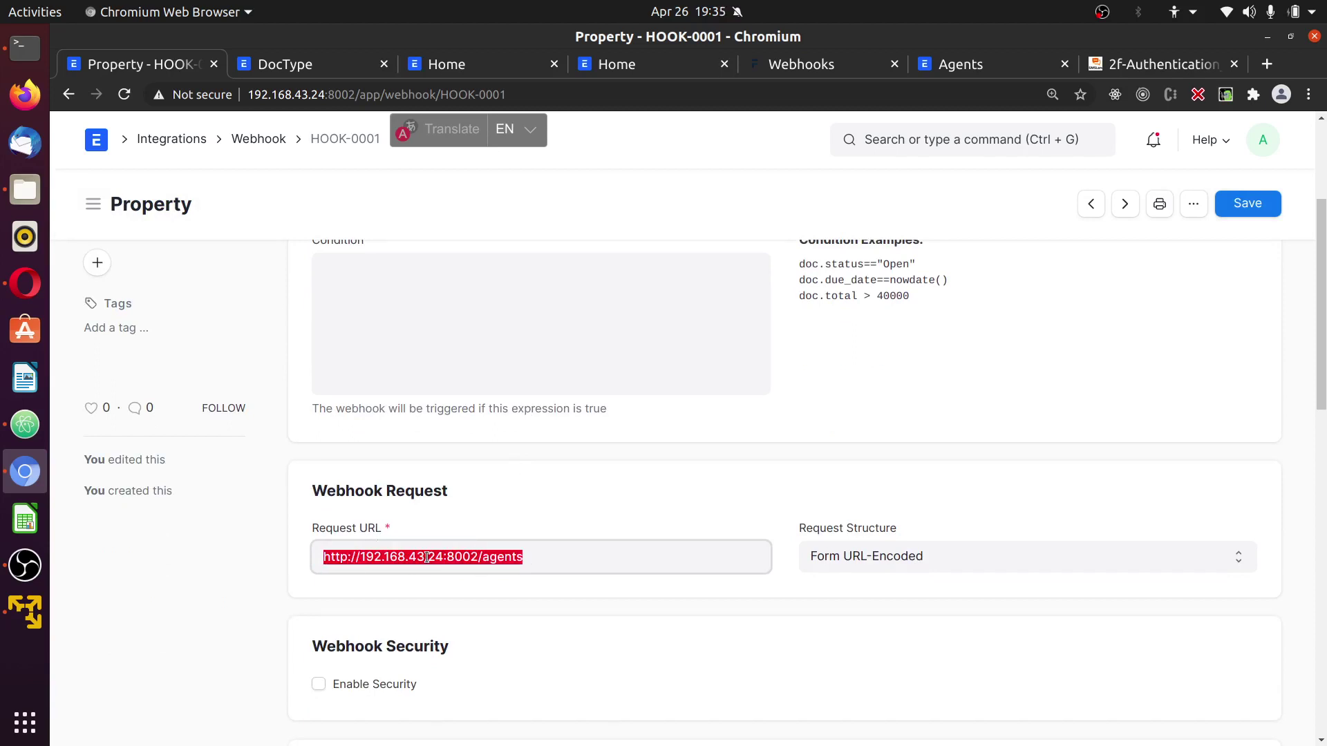
triple_click(427, 557)
triple_click(427, 558)
Switch to Atom and open index.html and index.py from the www/agents folder.
click(25, 424)
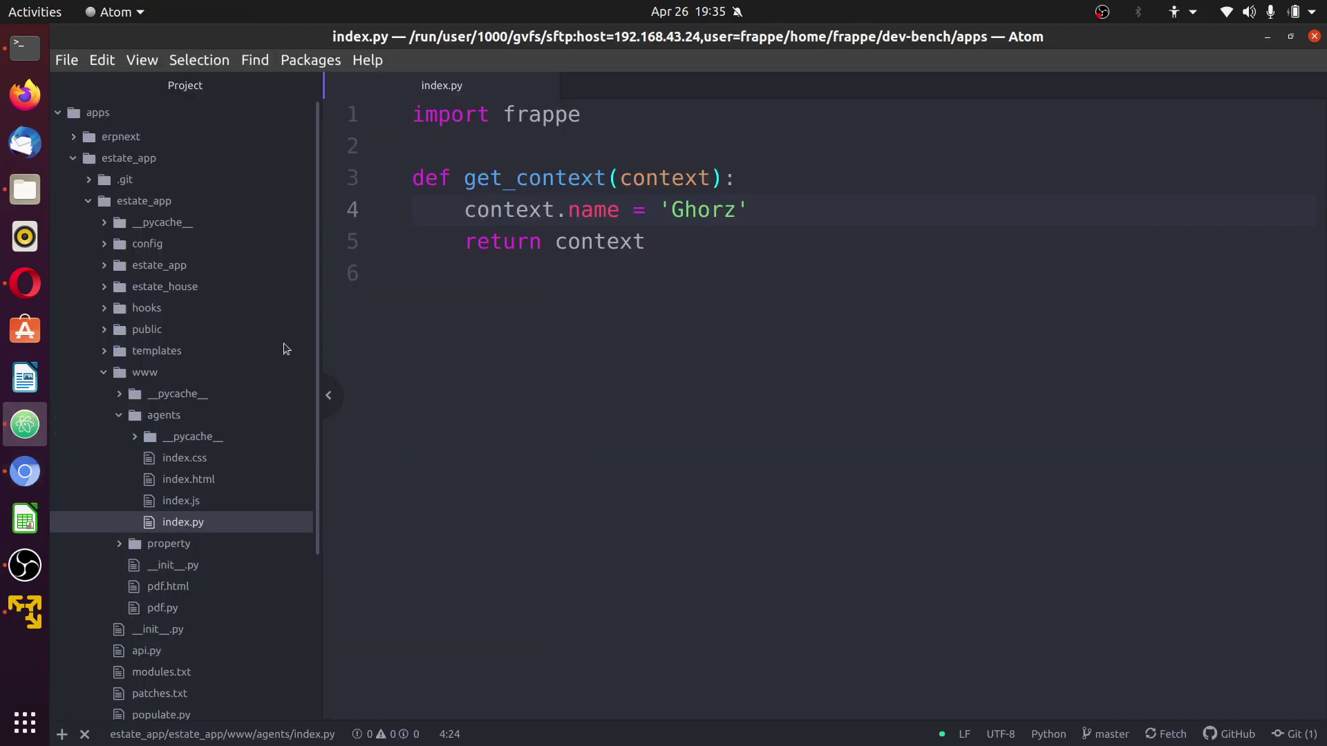
click(118, 374)
click(118, 374)
click(121, 422)
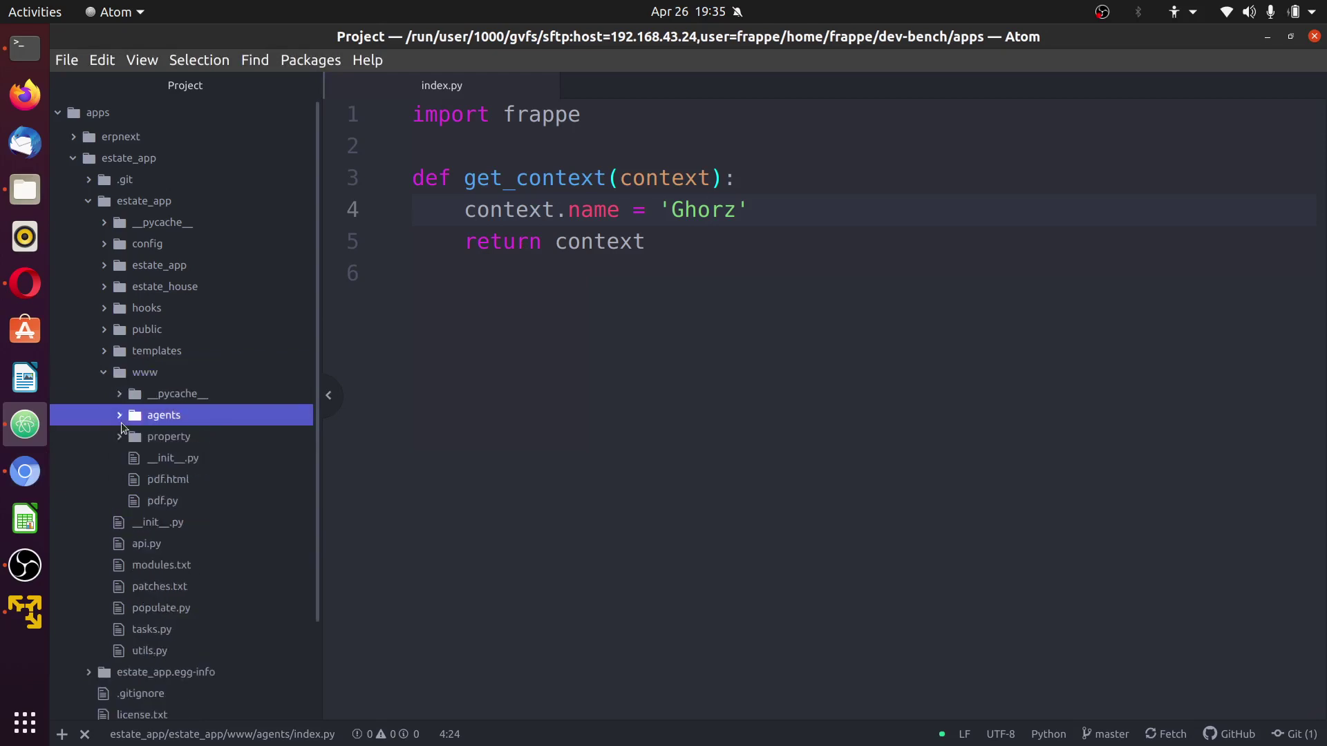
click(122, 422)
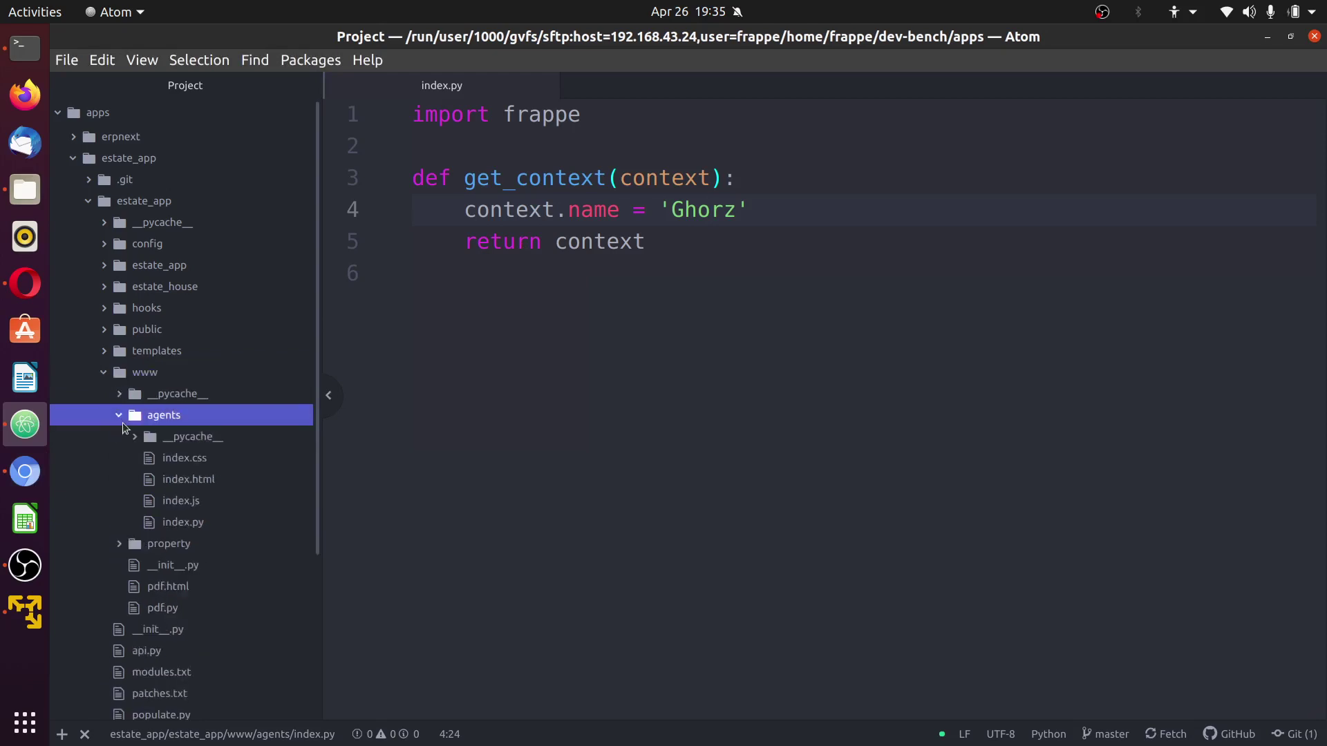
click(186, 484)
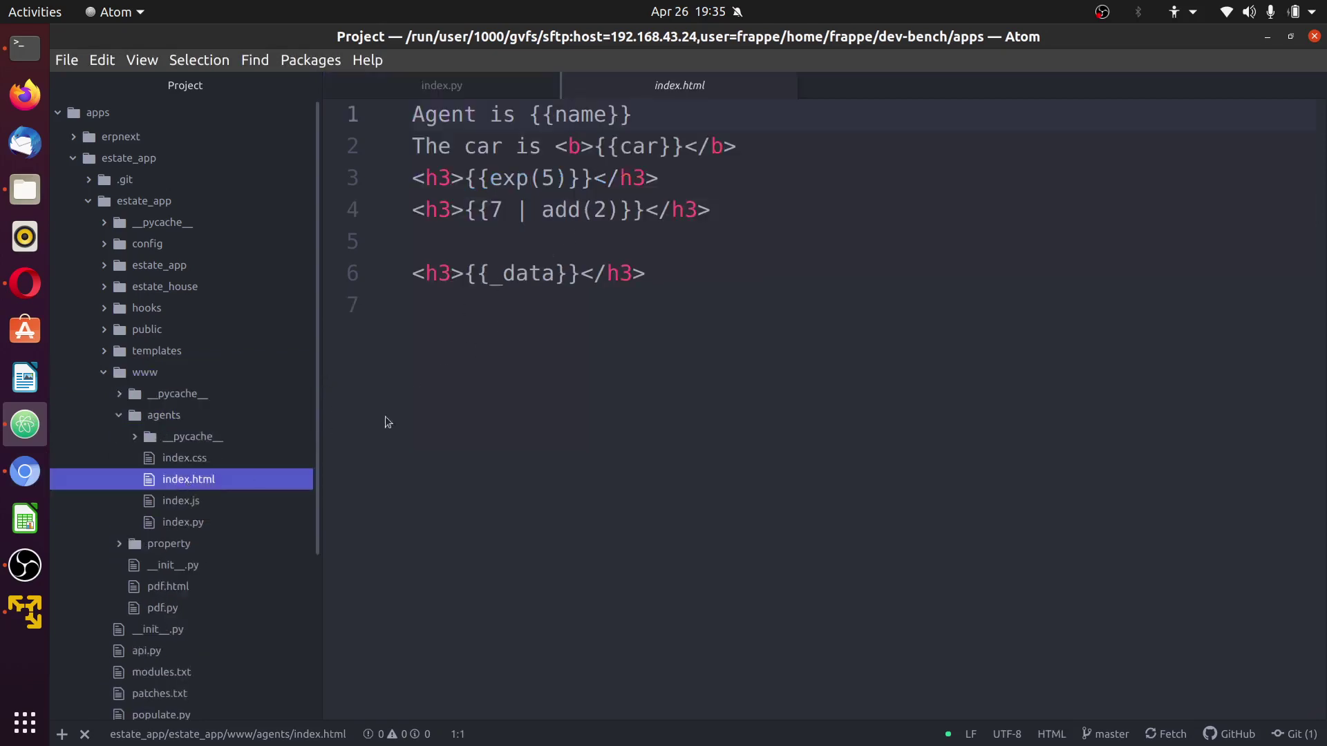
click(186, 522)
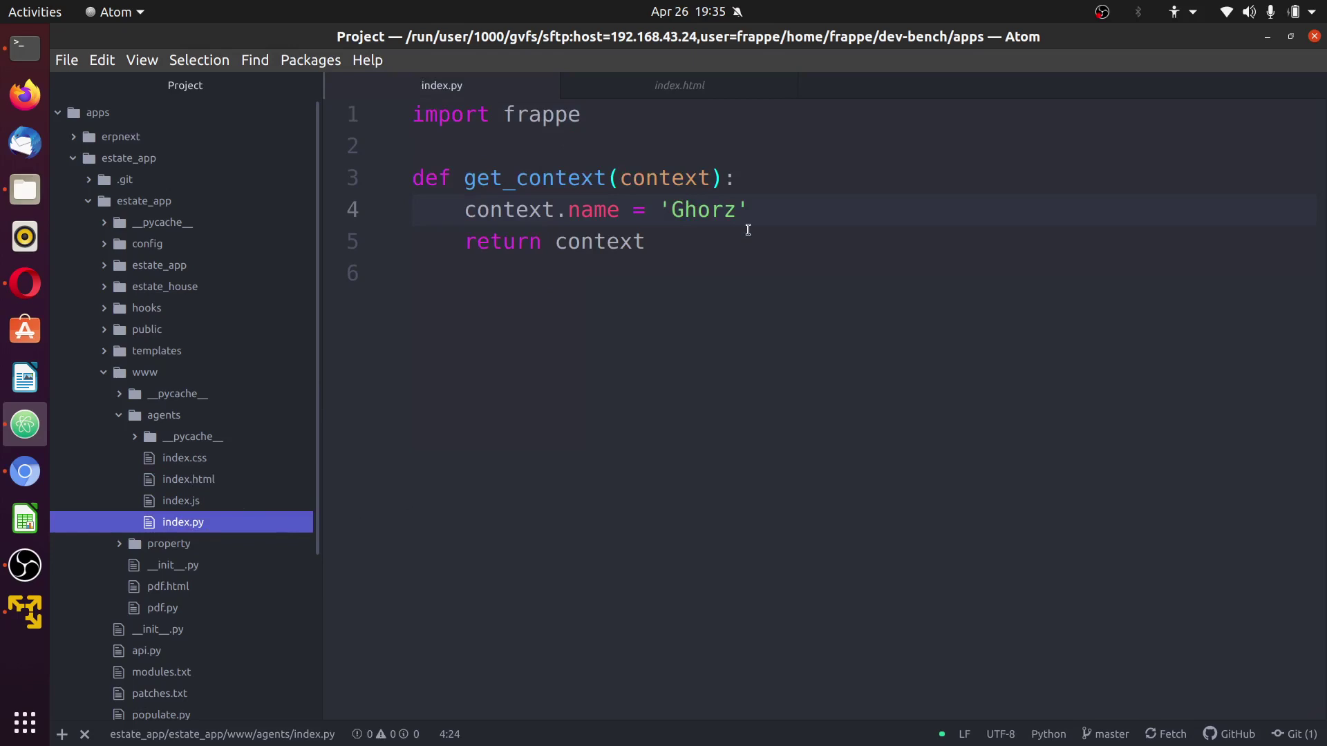
Insert a print statement below the context.name line in index.py, with an f-string starting with \n\n\n.
click(681, 244)
click(787, 212)
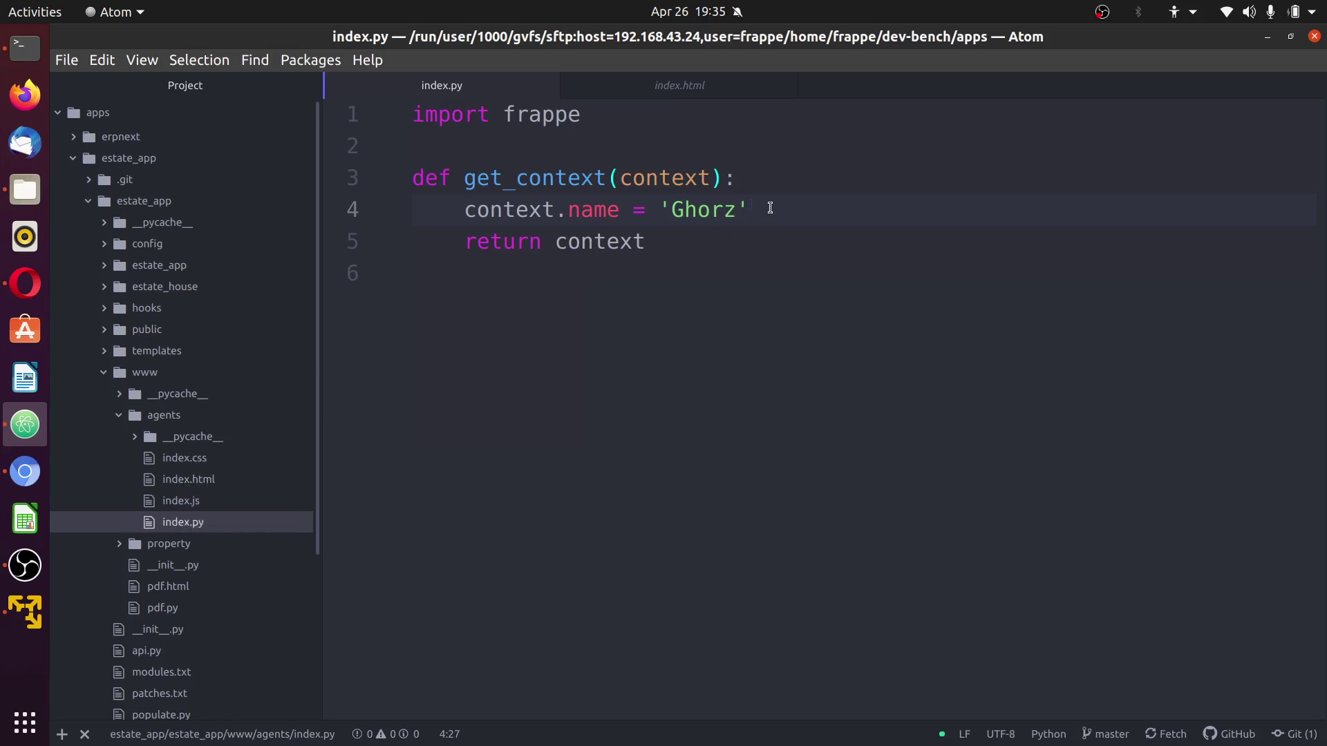
key(Return)
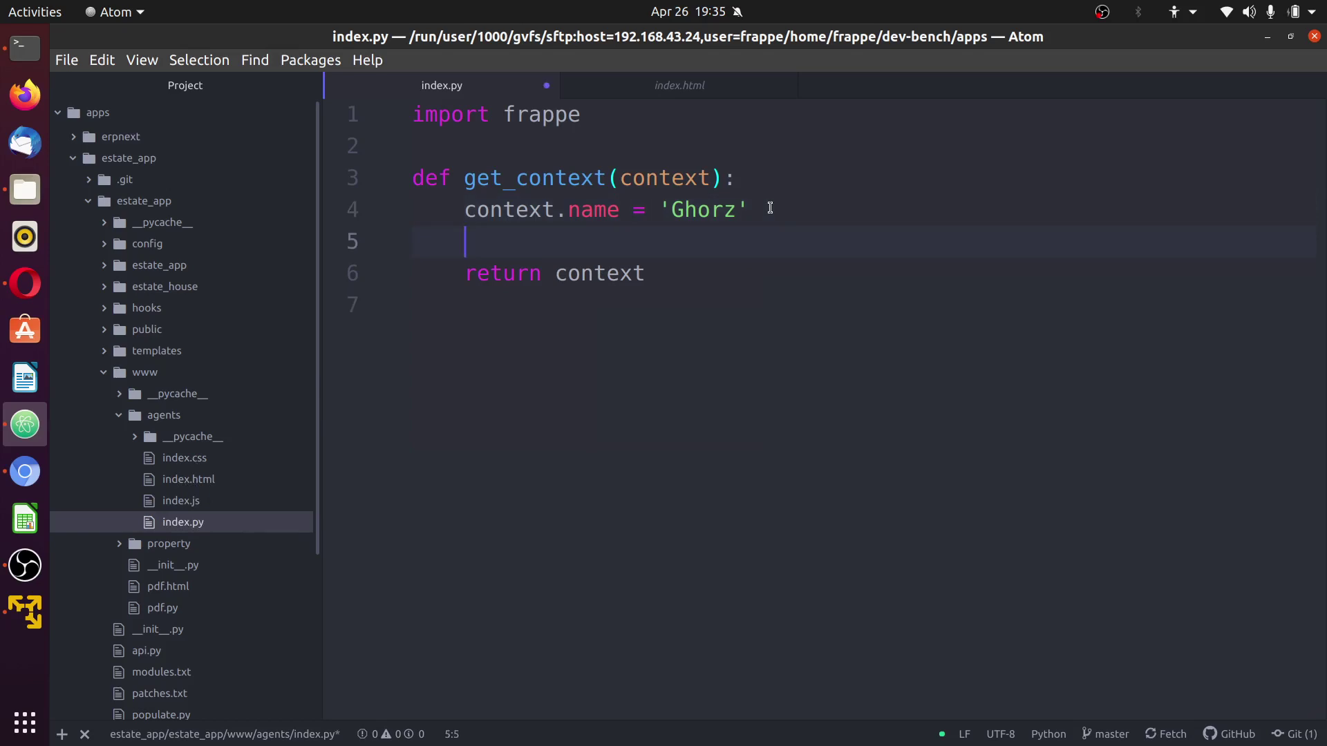
text(print)
text((f)
text(")
key(Left)
text(f)
key(Right)
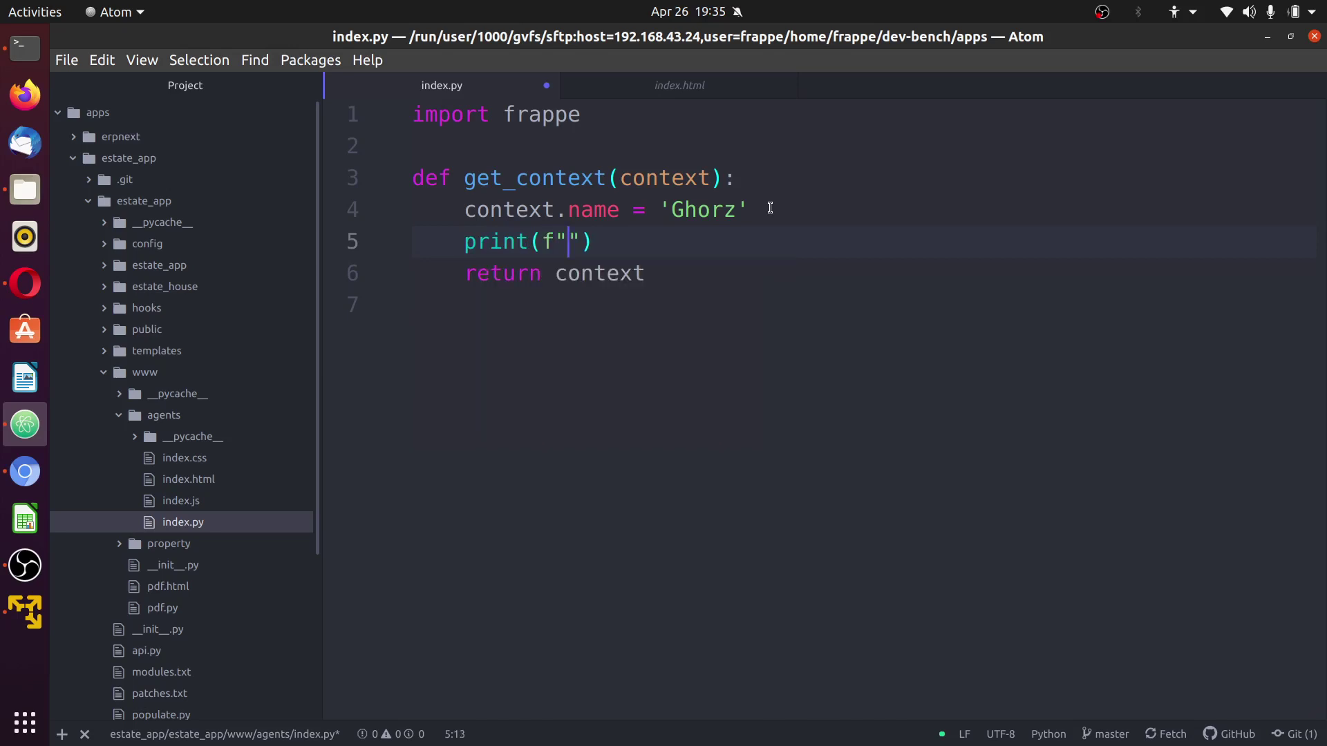
text(\n\n\n)
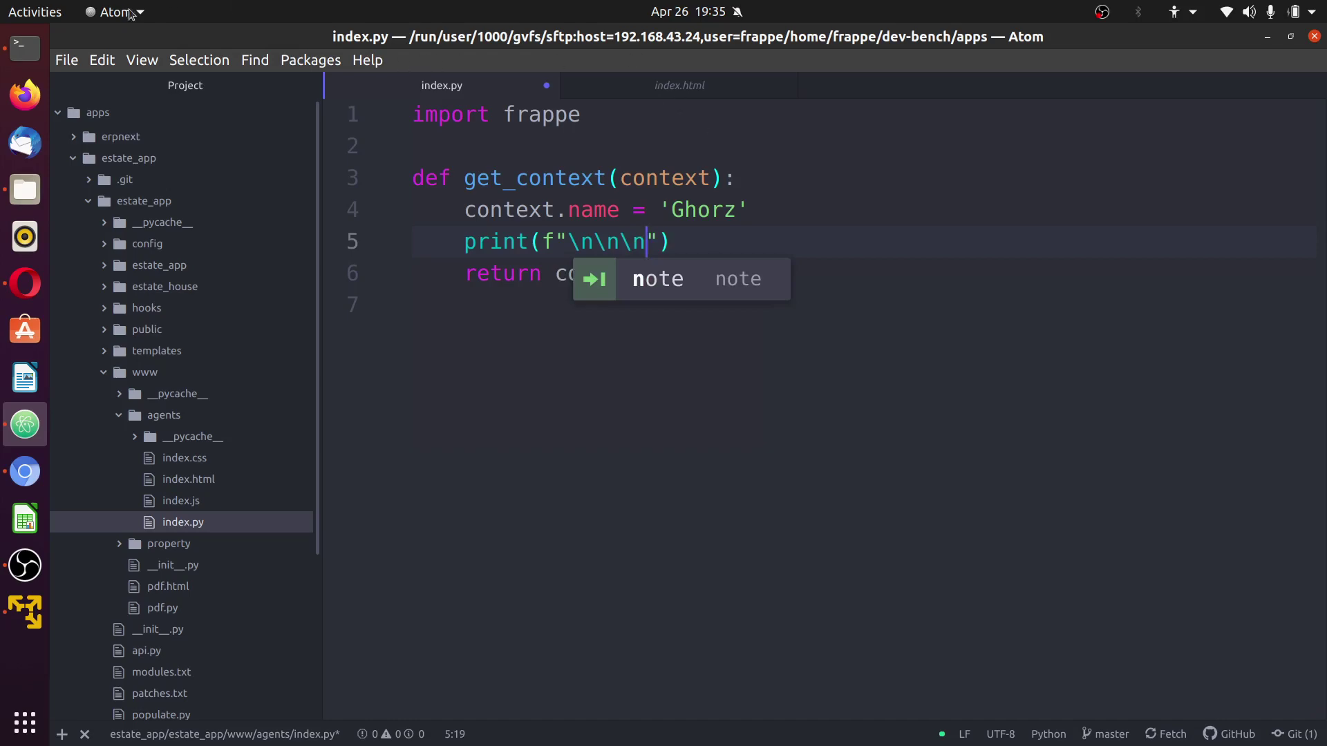
Look over the bench server log in the terminal and return to index.py in Atom.
click(25, 47)
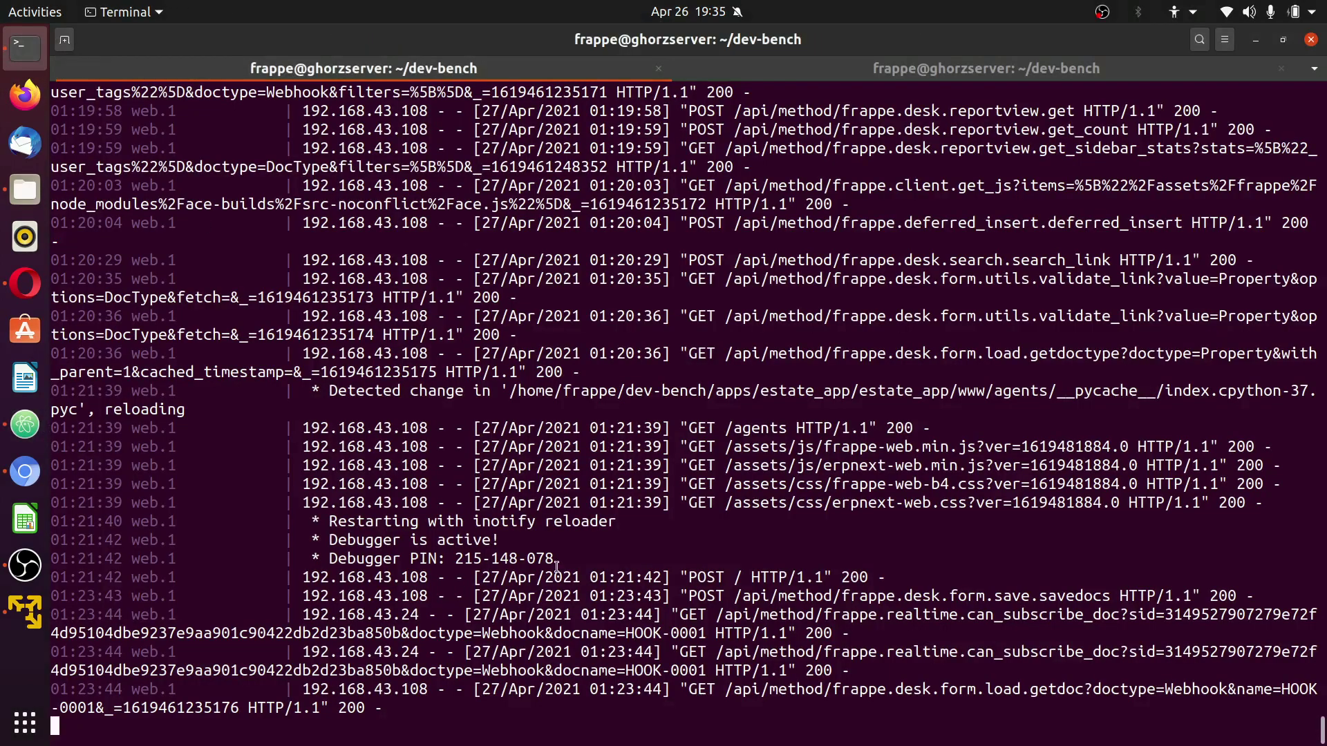
drag(556, 567, 546, 328)
click(544, 285)
click(25, 424)
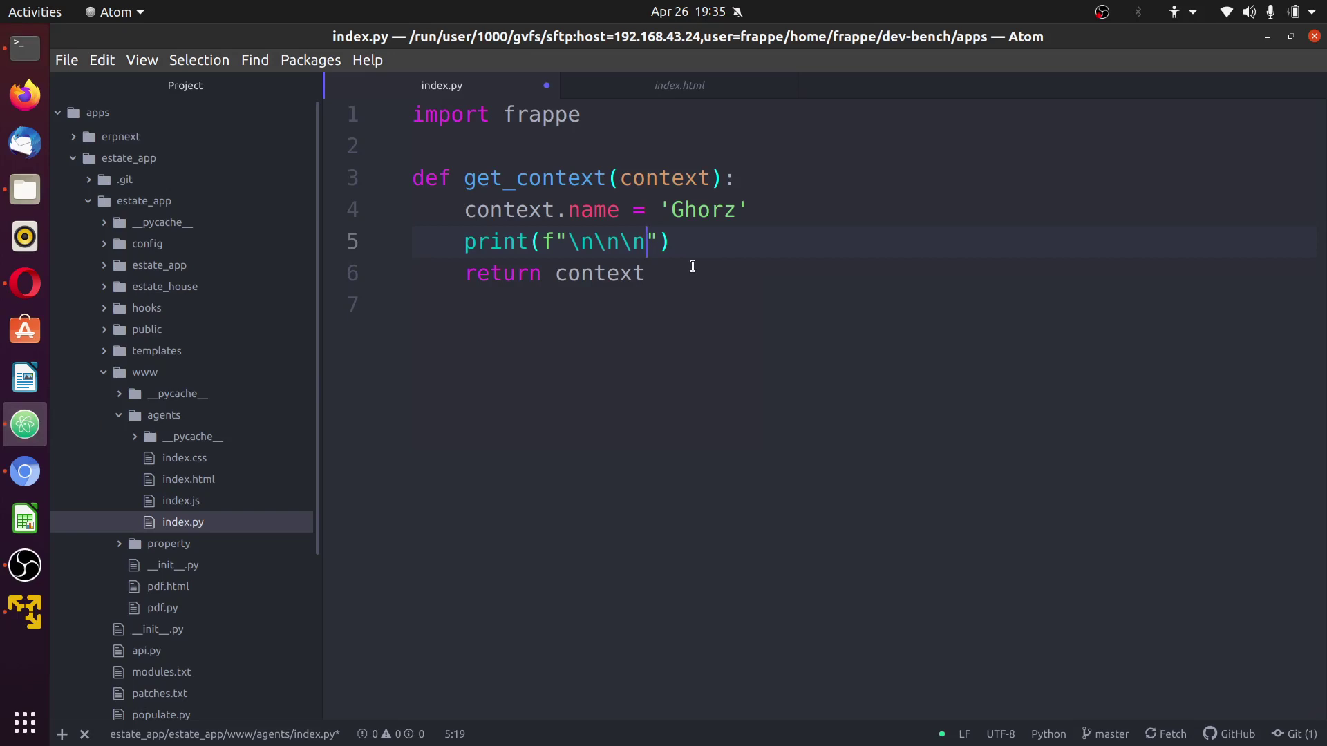
Complete the print f-string with {frappe.form_dict} followed by \n\n\n and save index.py.
text({frappe.for)
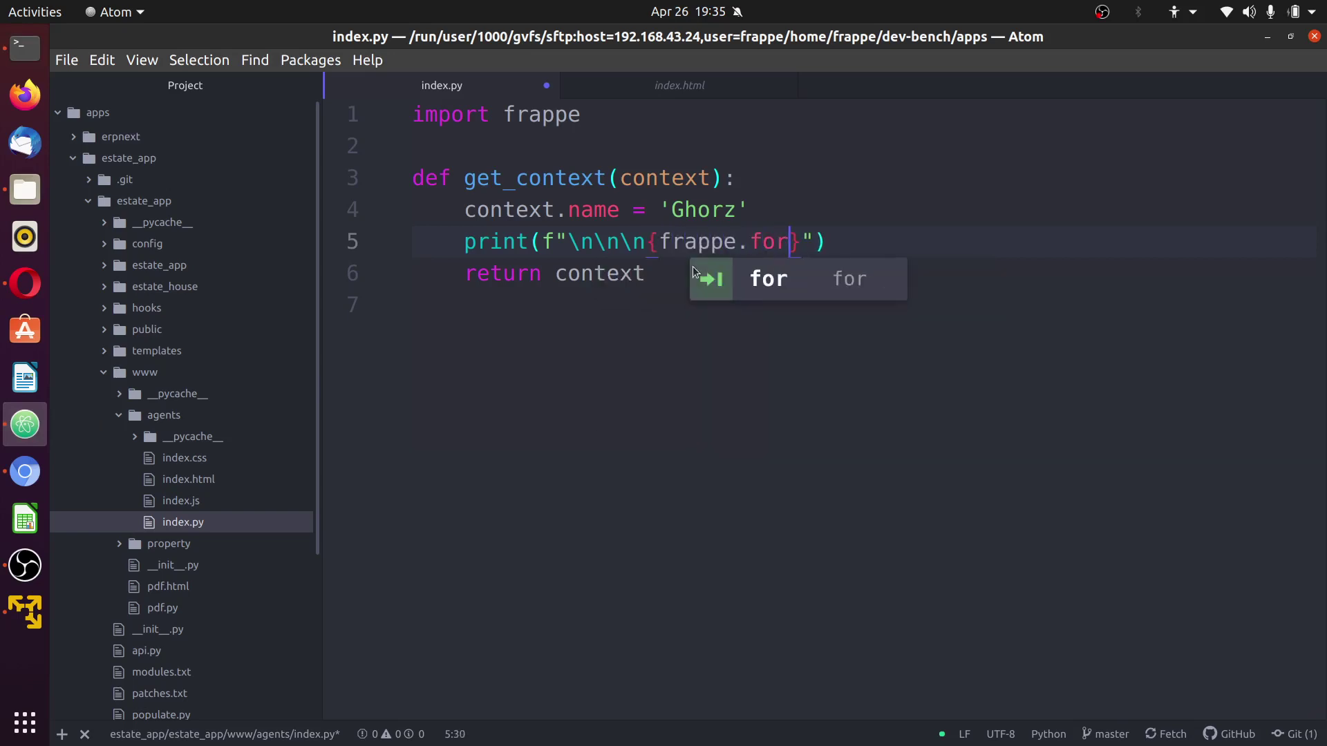
text(m_dict)
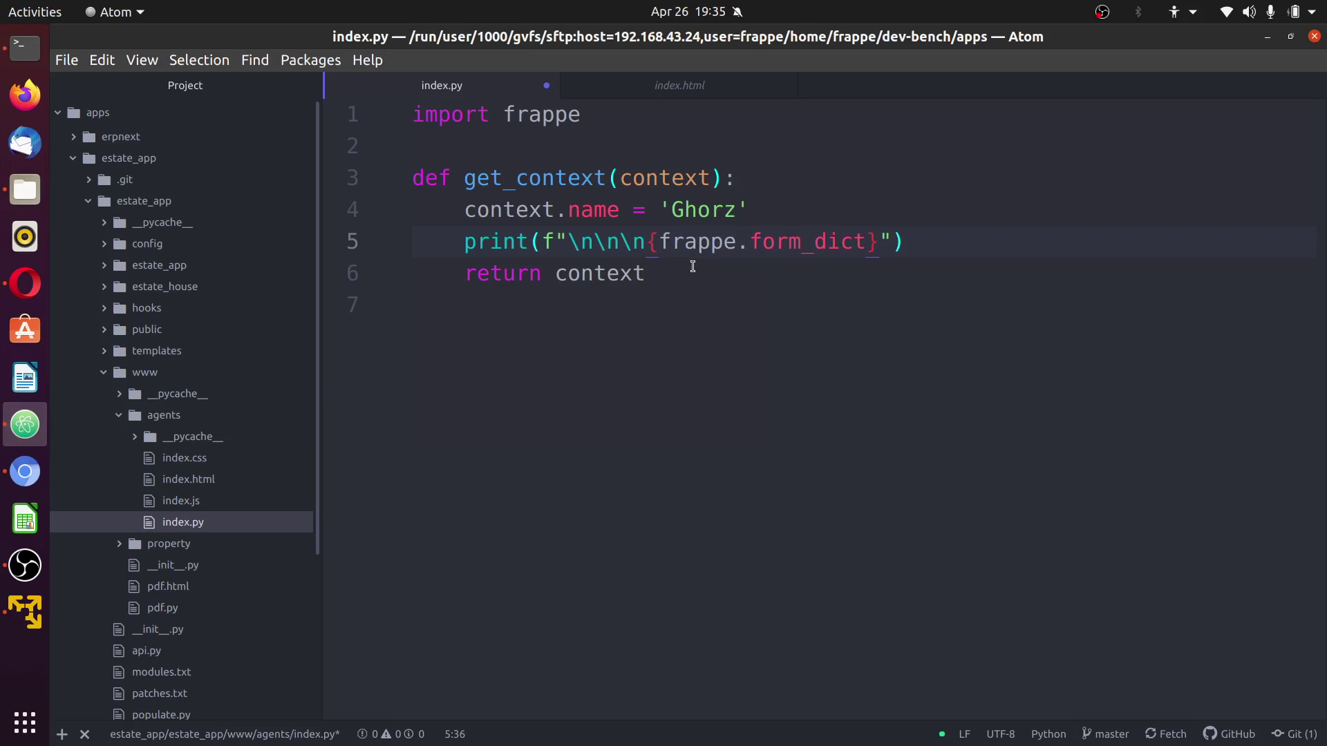
key(Right)
text(\n\n\n)
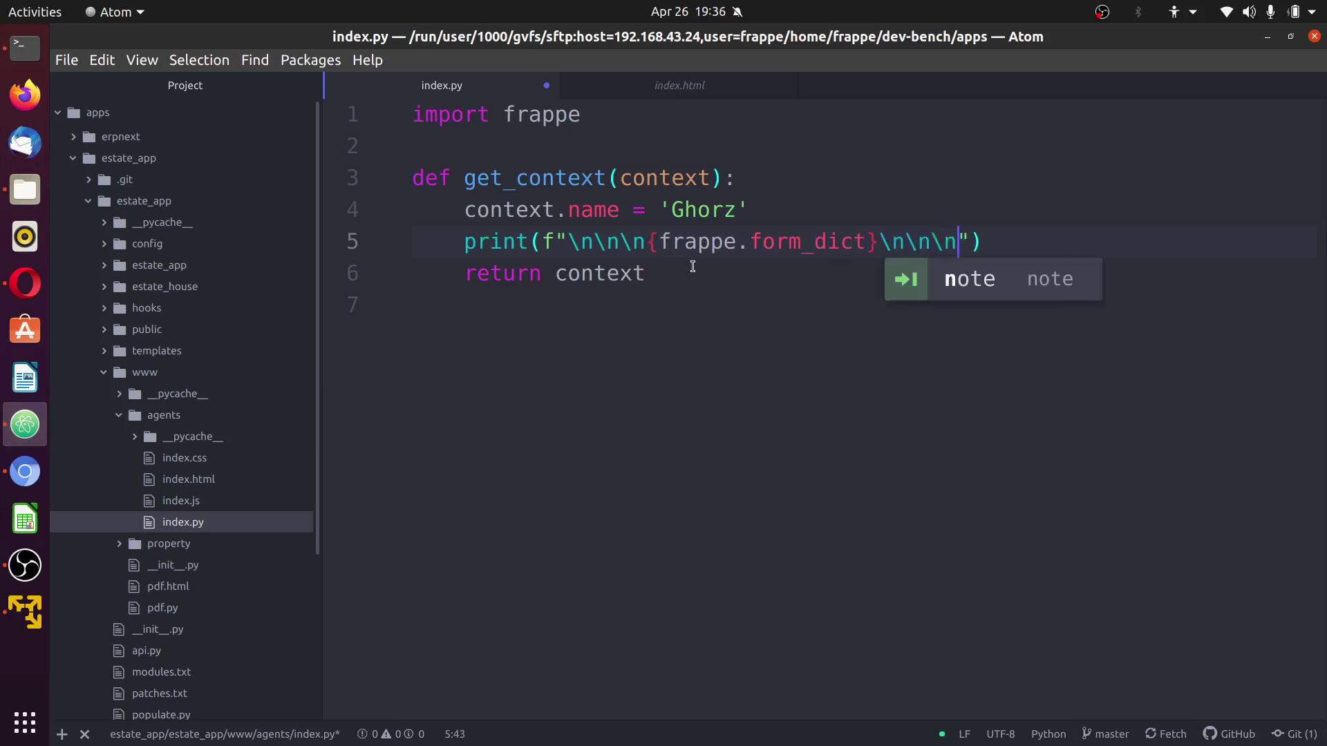
click(995, 248)
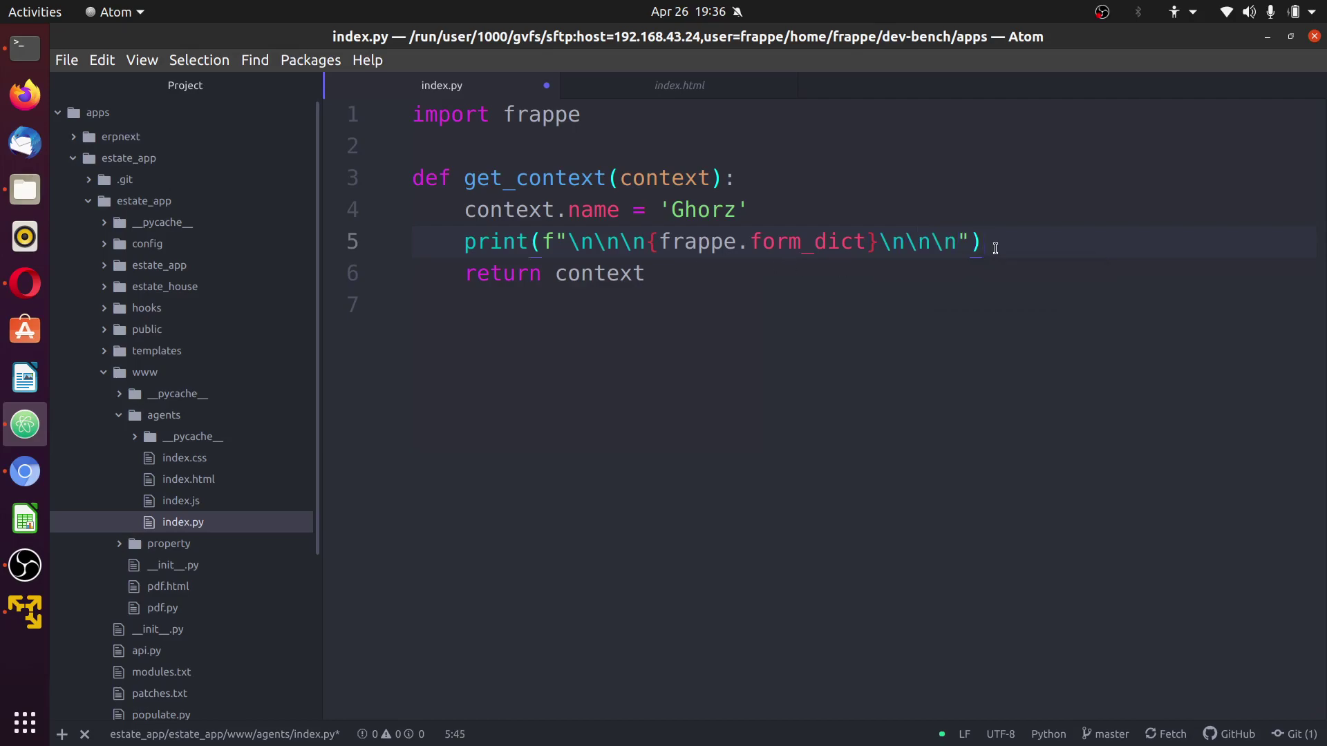
key(ctrl+s)
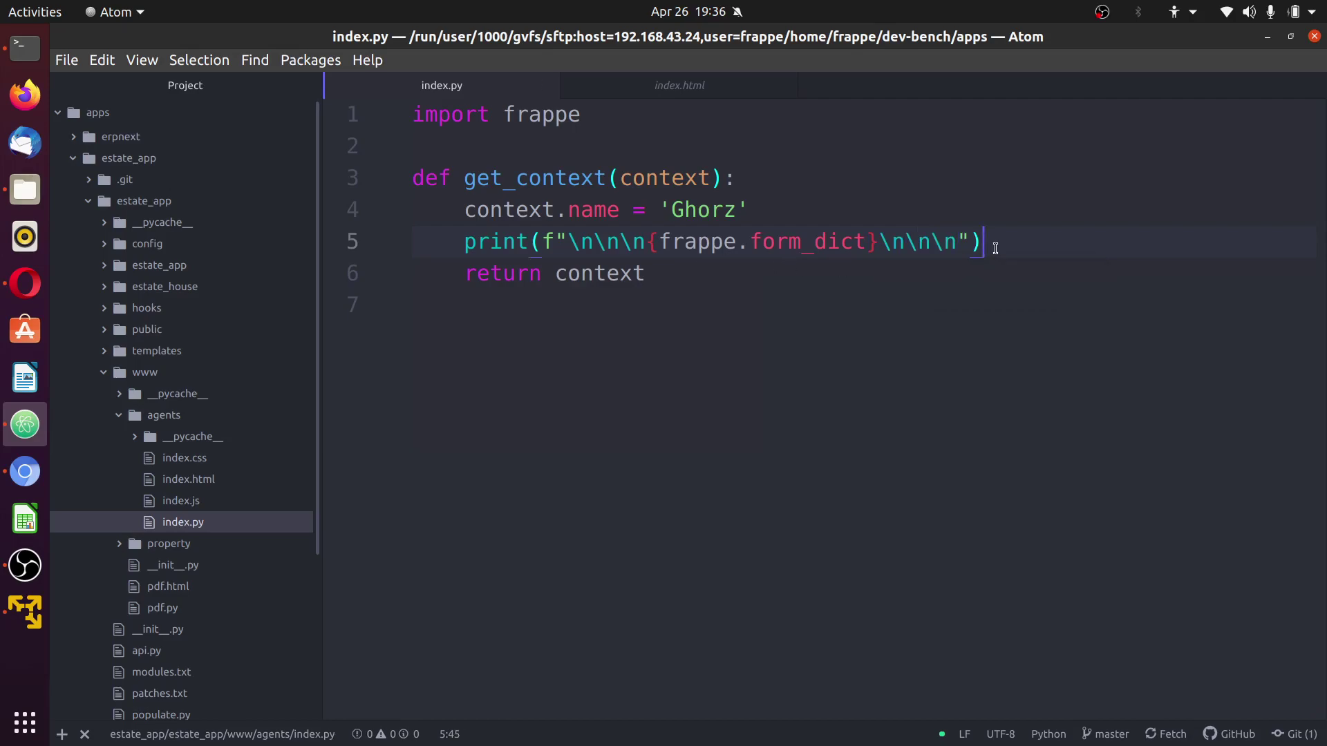
Switch to the terminal, stop the running bench server and restart it with bench start.
click(18, 57)
key(ctrl+c)
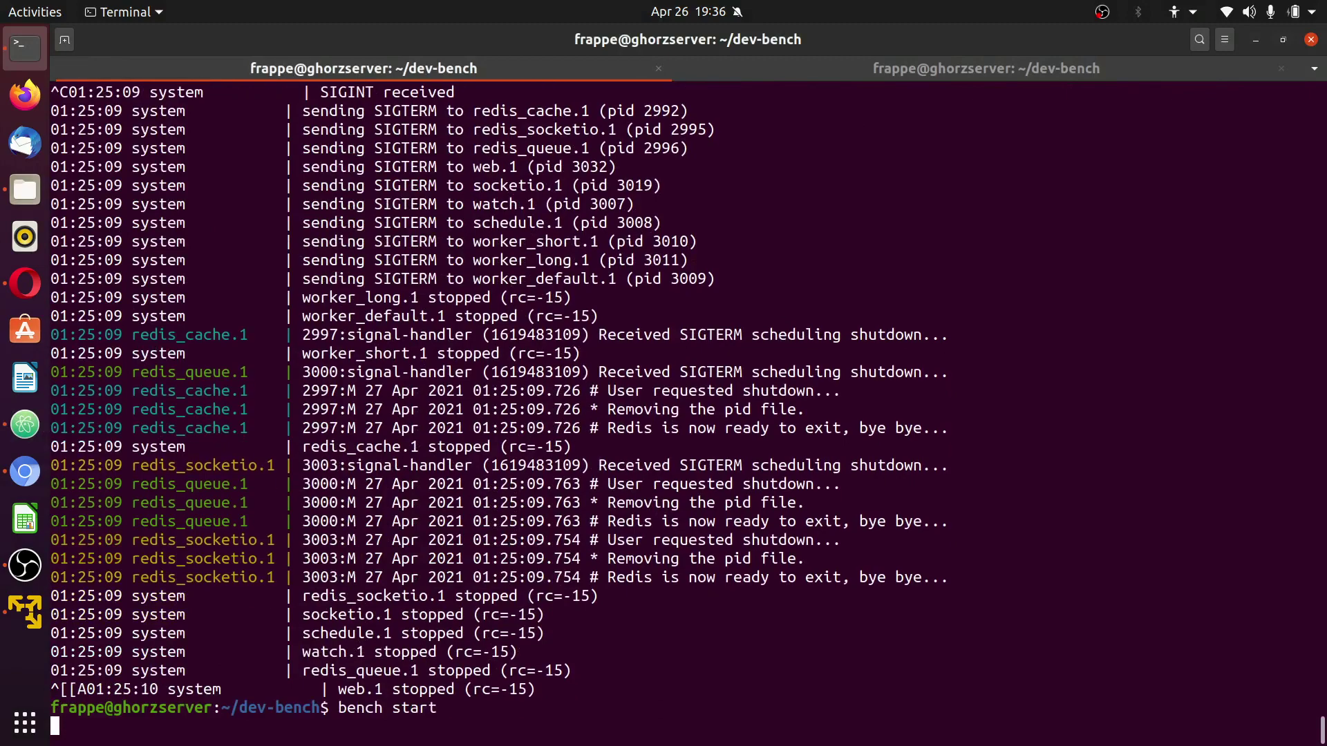
key(Return)
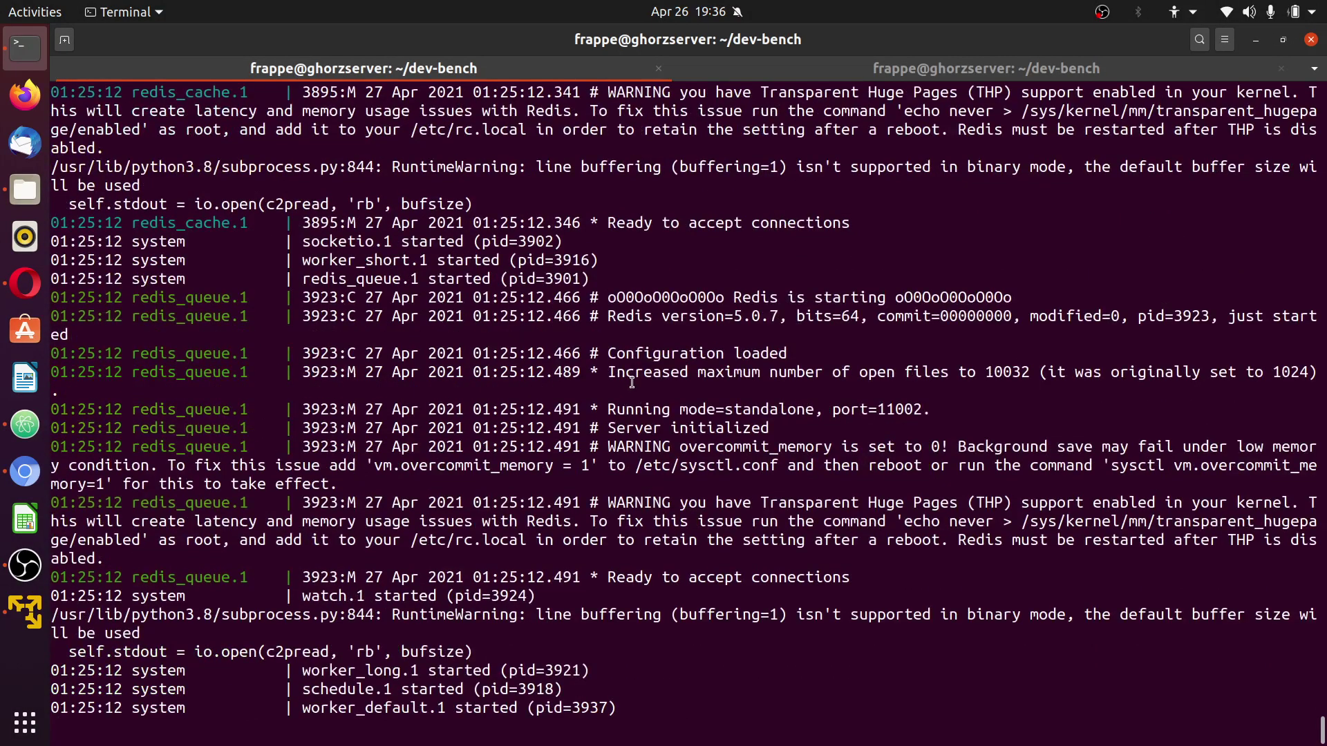
Switch to Chromium and review the Property webhook's headers and Webhook Data rows.
click(25, 473)
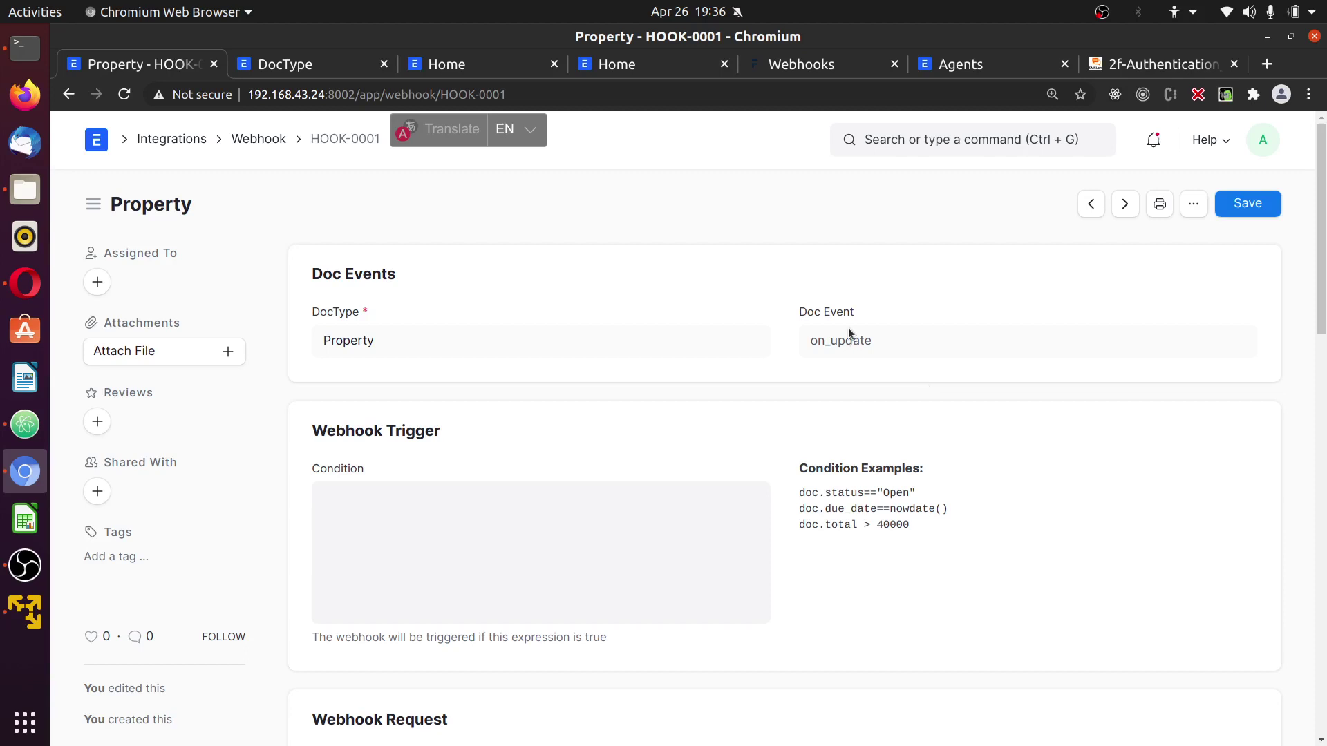
scroll(890, 530, down, 10)
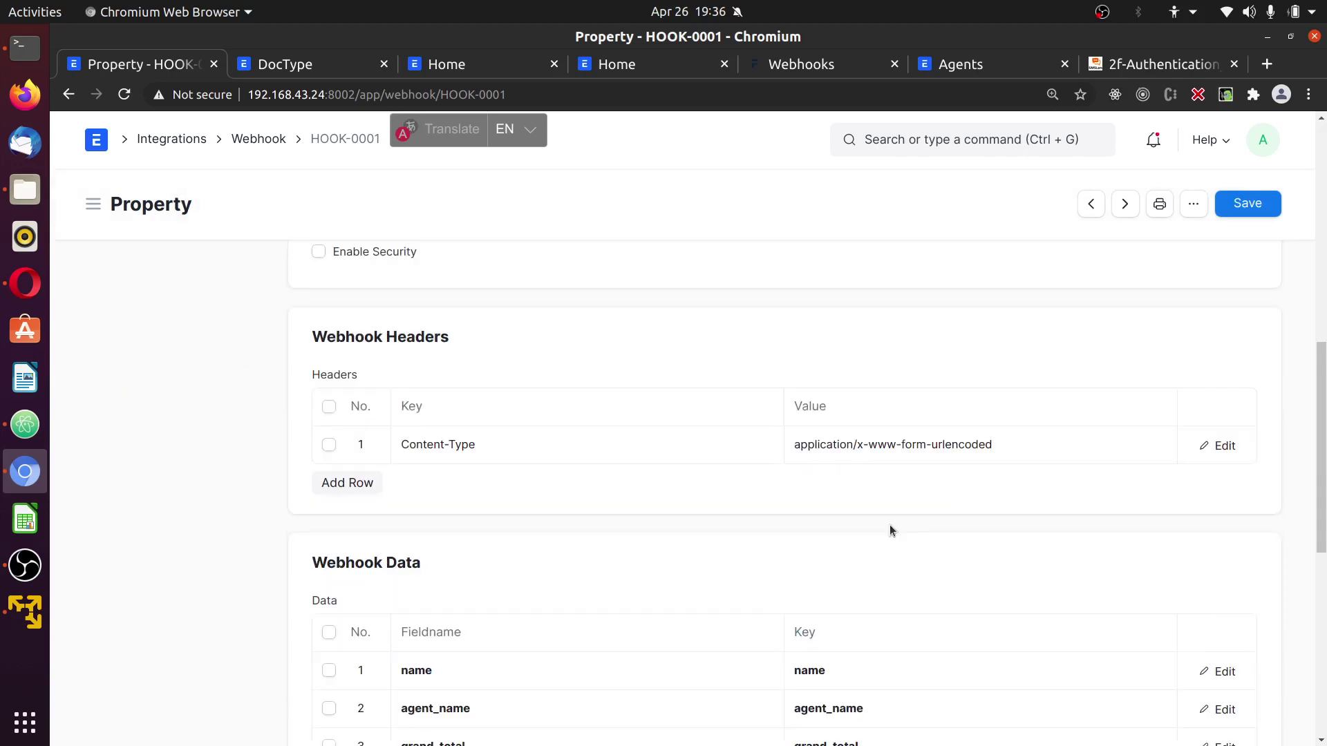
scroll(889, 531, down, 5)
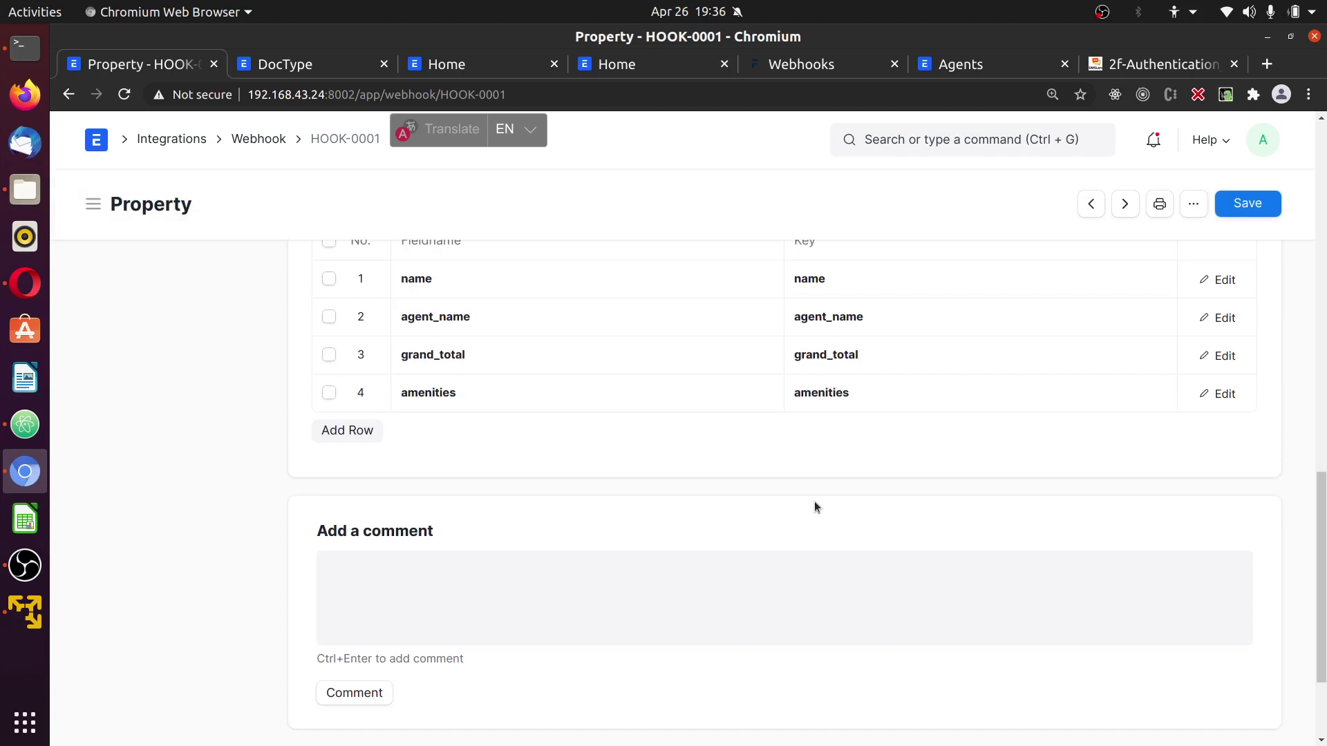
scroll(777, 453, up, 2)
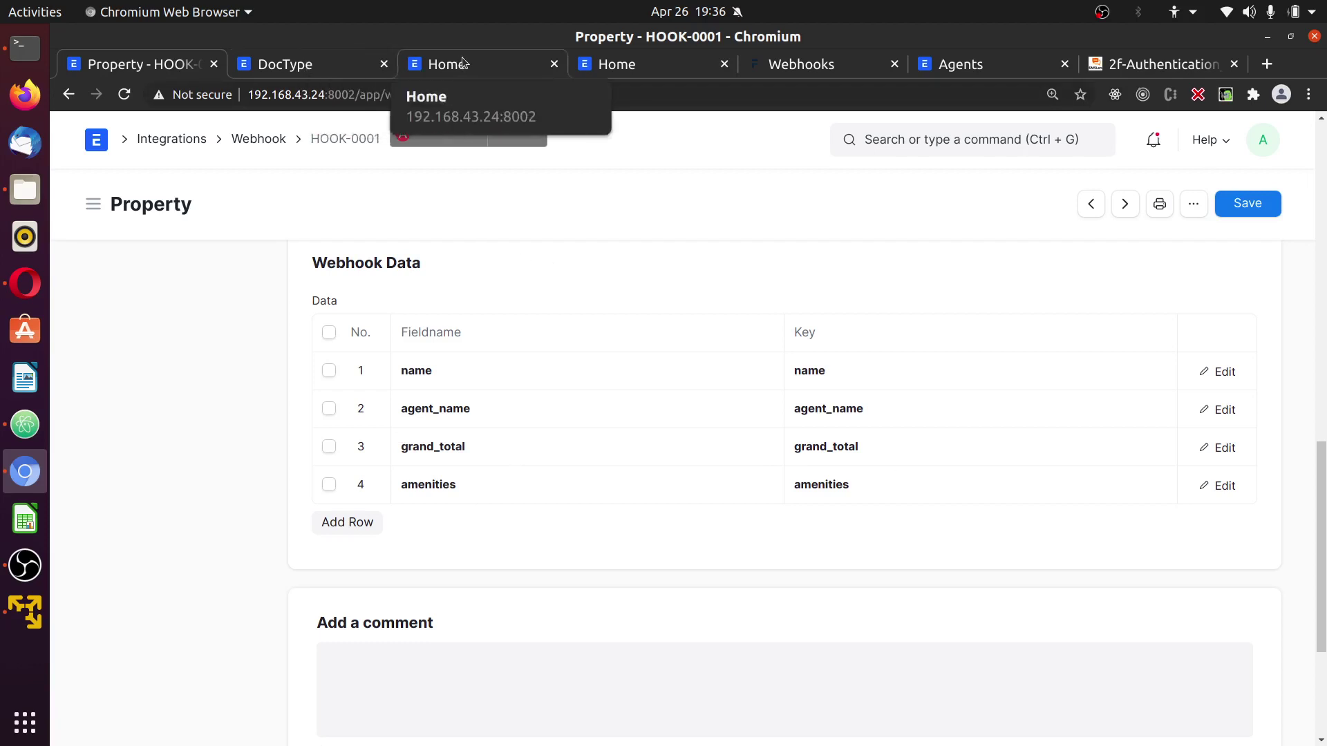
Open Property record 000186 from the Estate App workspace, checking the server log while the workspace loads.
click(439, 64)
scroll(177, 605, down, 3)
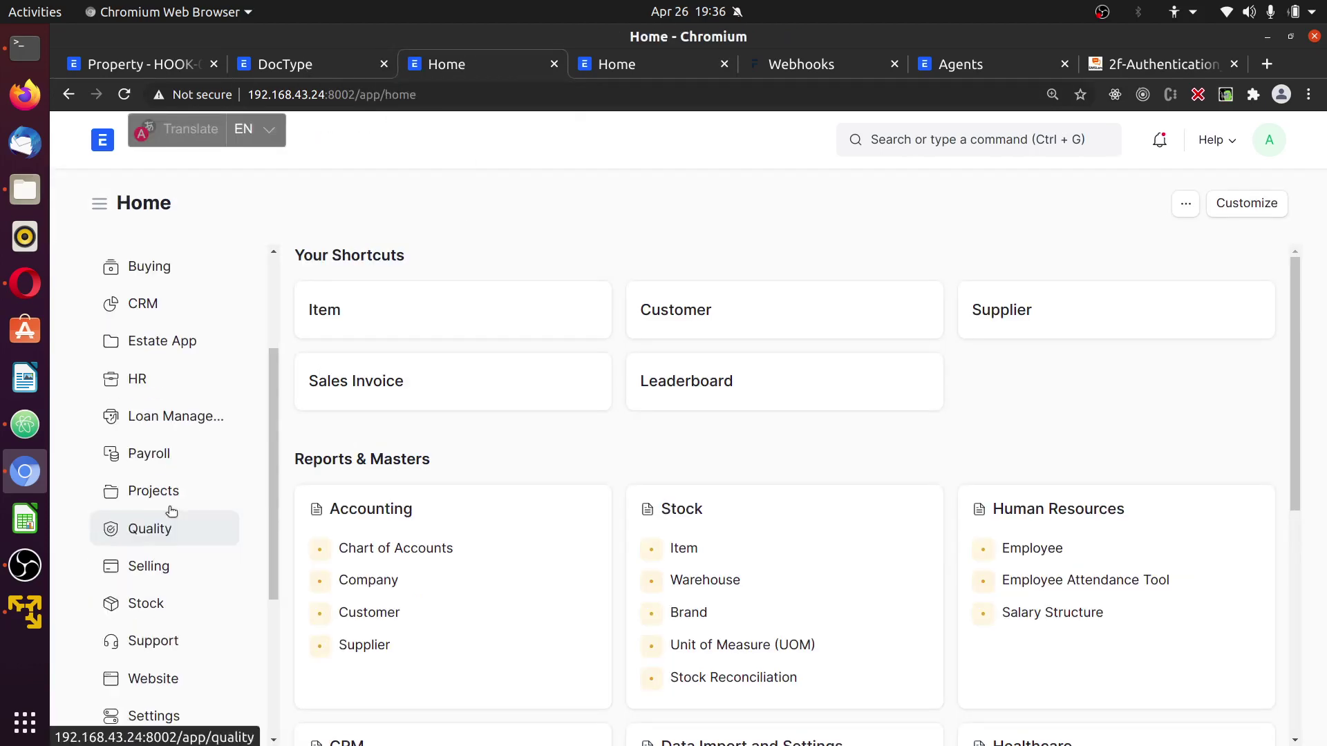
click(178, 342)
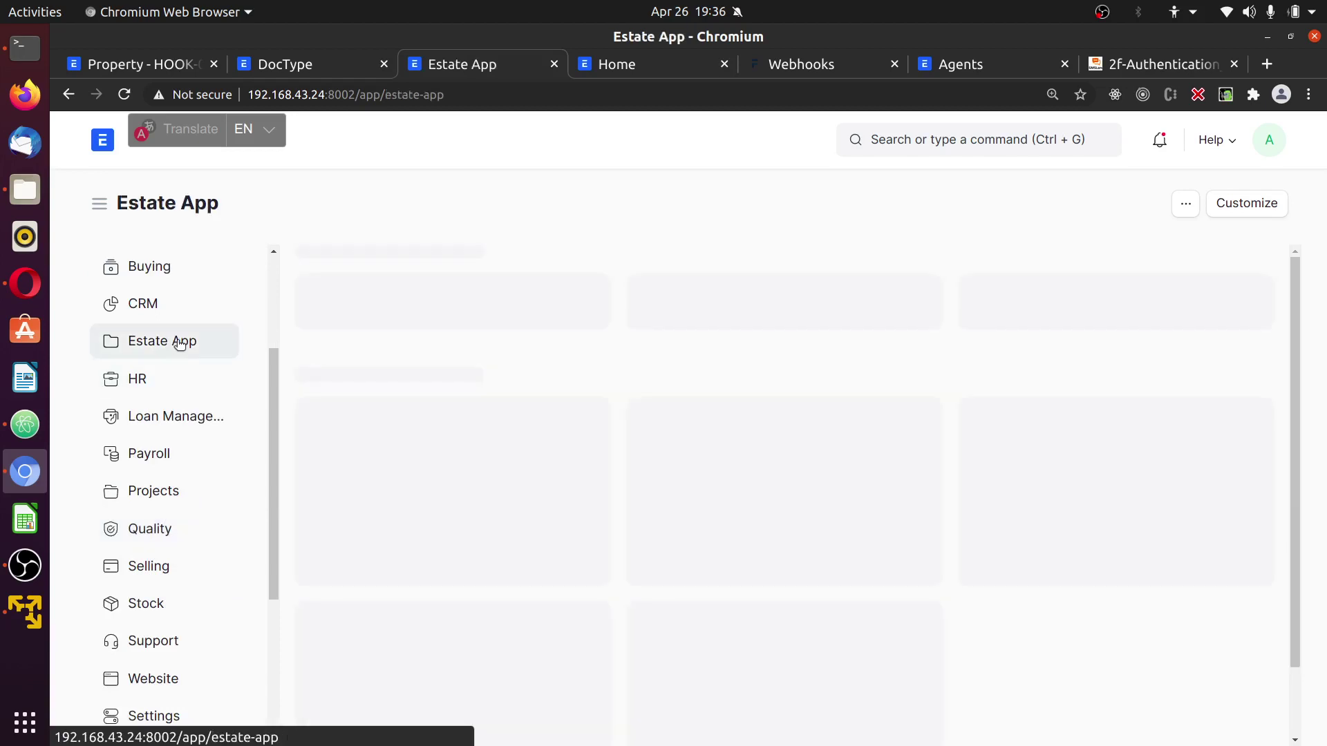
scroll(540, 443, down, 2)
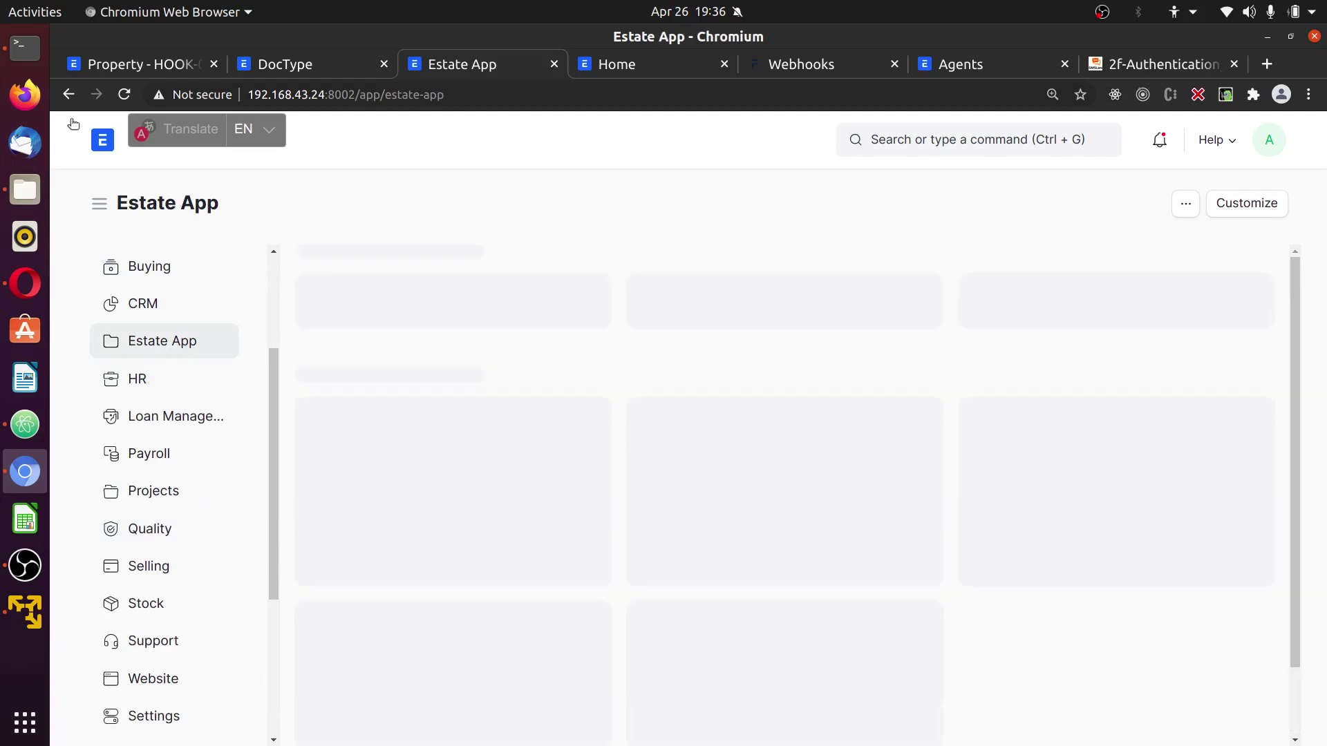
click(25, 47)
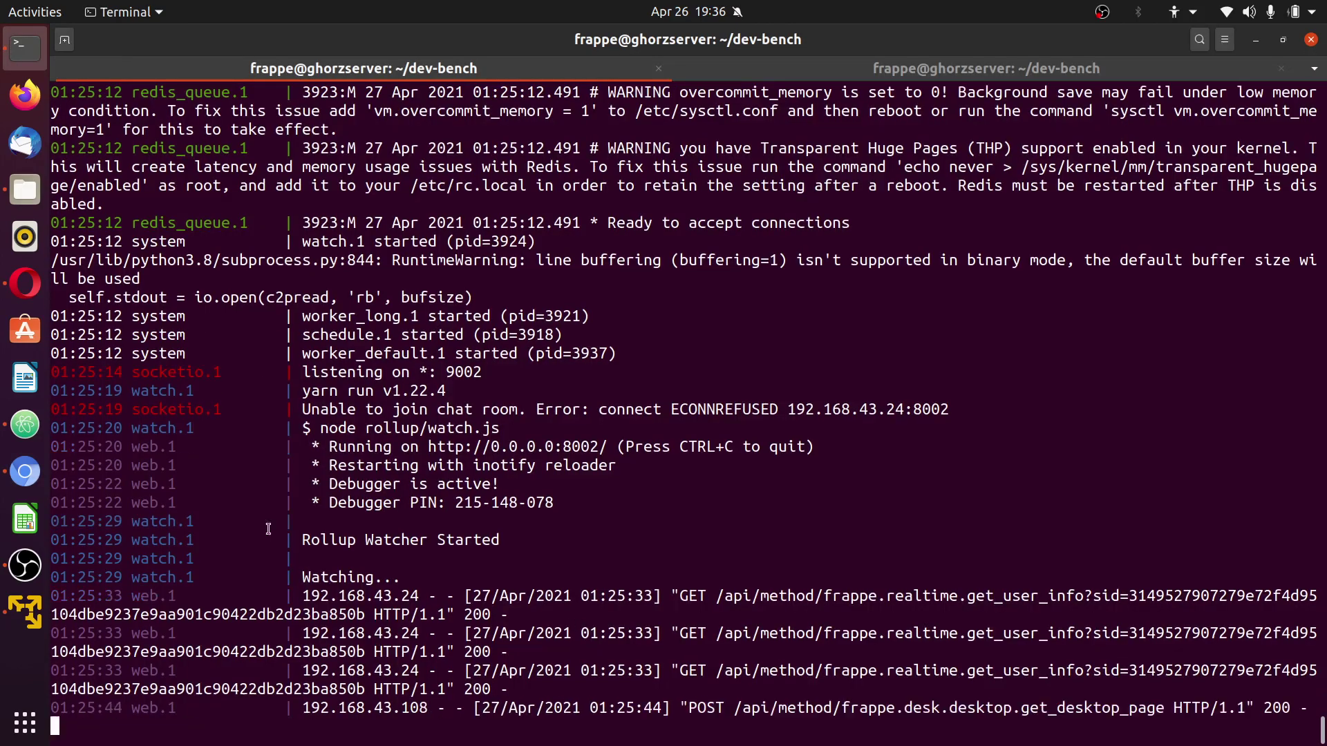
click(30, 483)
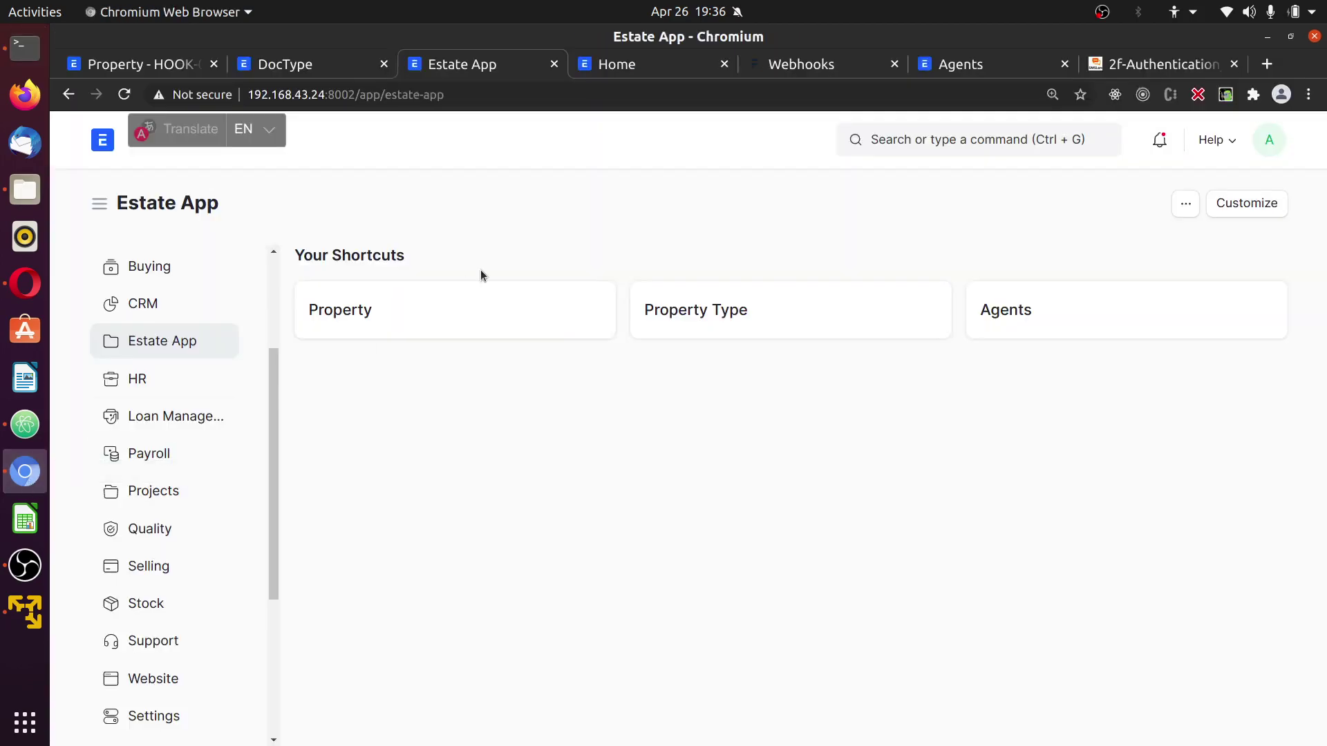
click(385, 311)
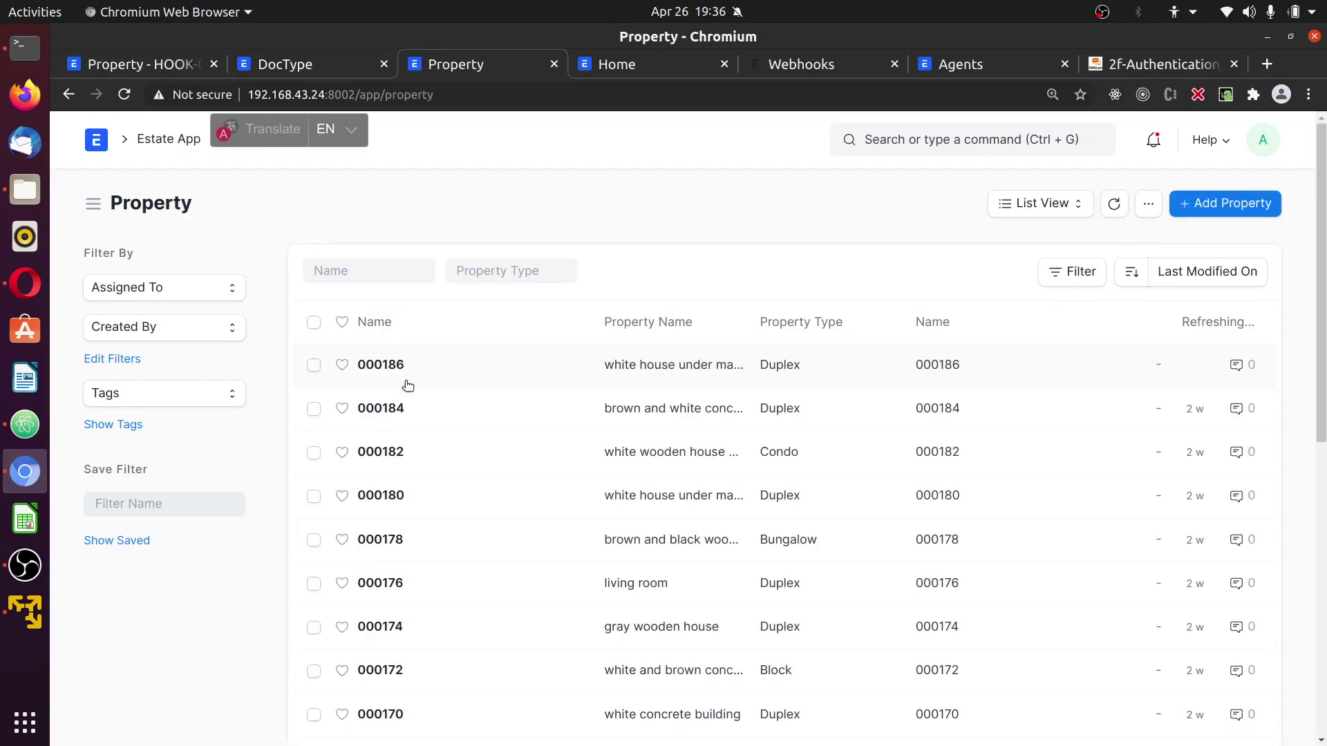
click(382, 366)
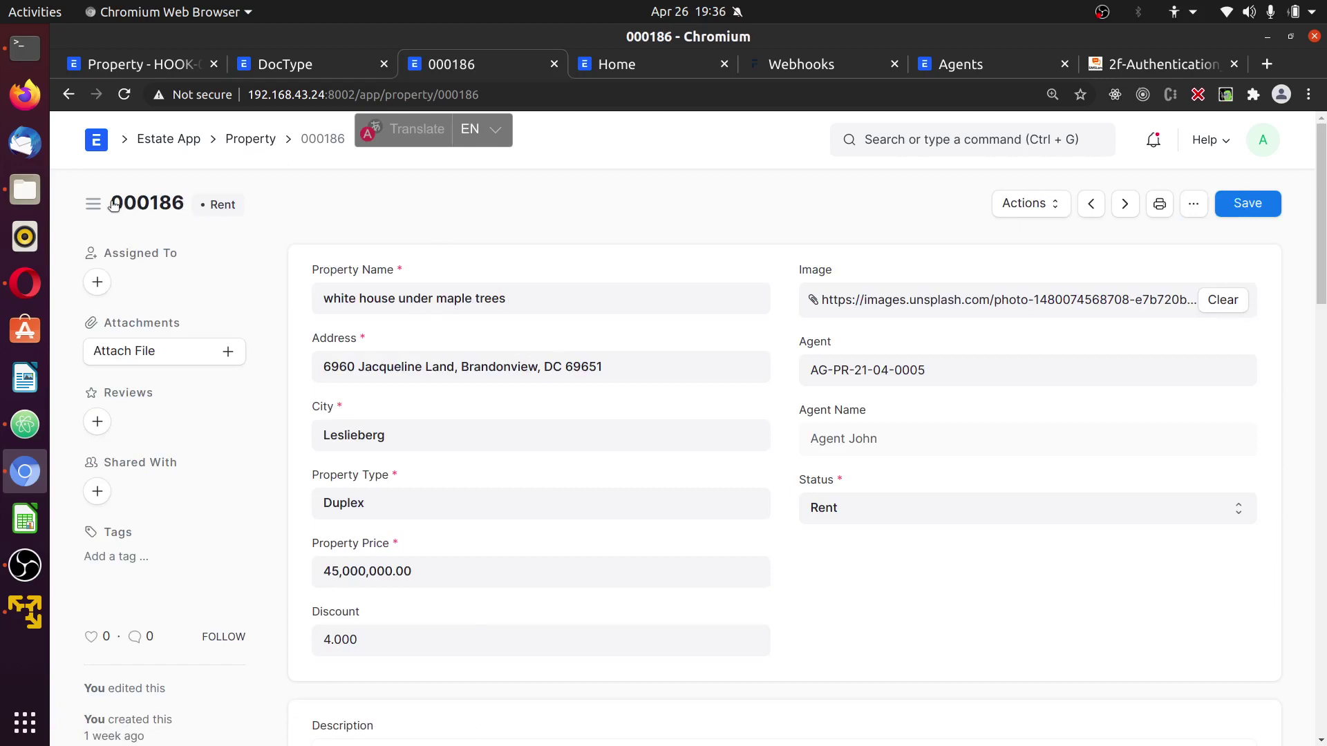
Examine the record's name, Agent, Agent Name, Property Price and Grand Total values.
drag(186, 207, 110, 207)
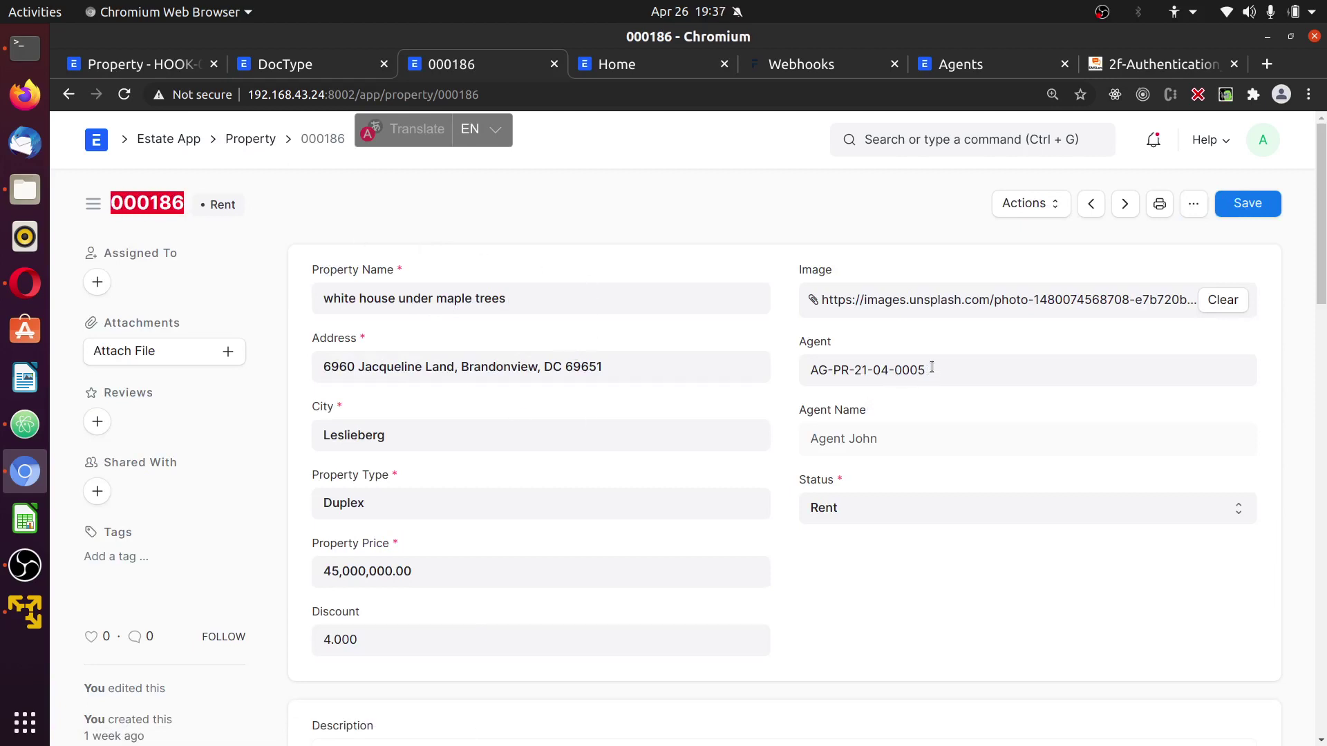
drag(931, 367, 805, 371)
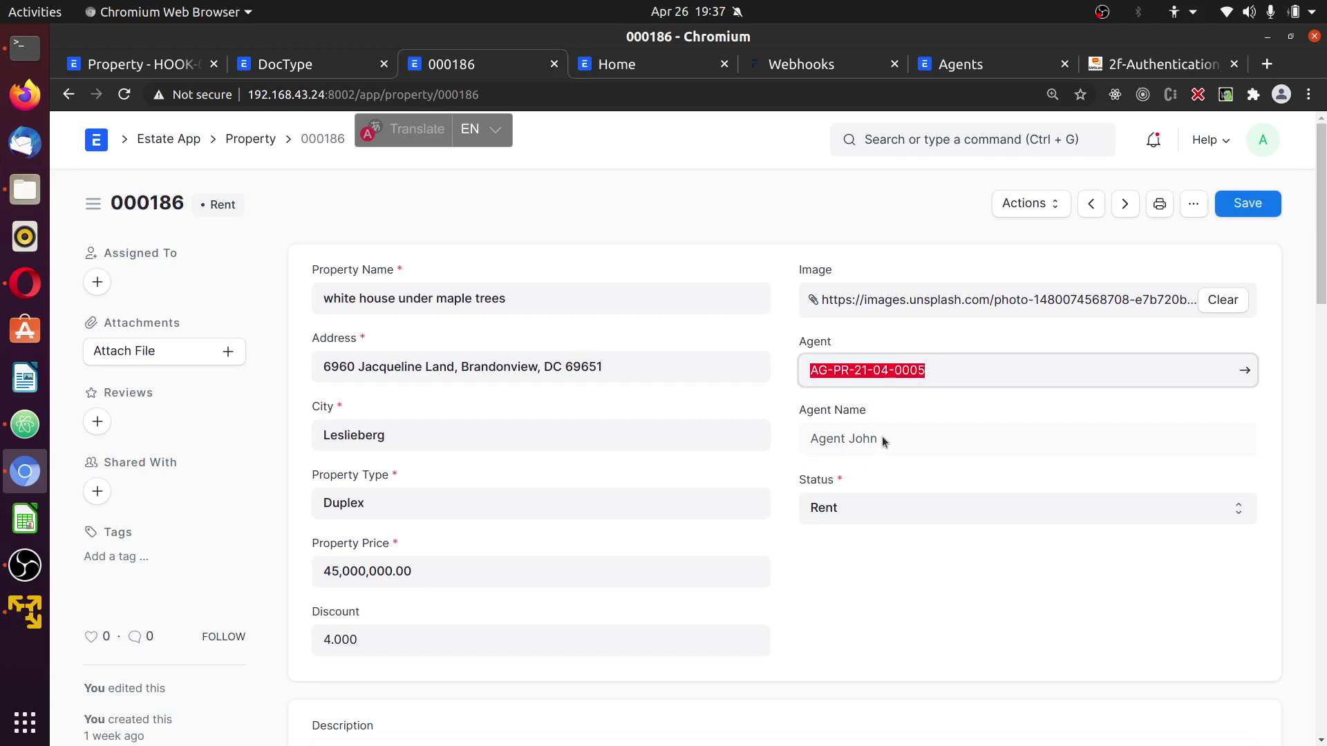
drag(882, 437, 783, 450)
scroll(673, 572, down, 2)
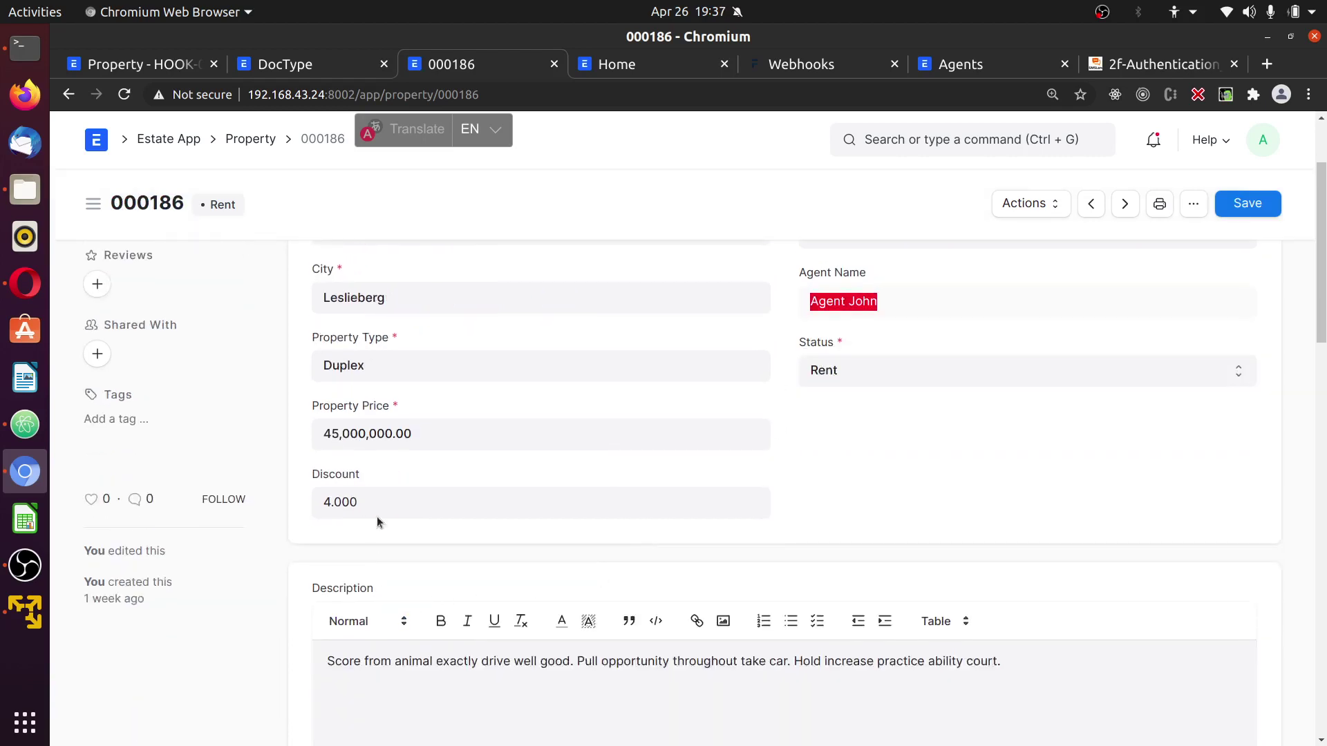
double_click(441, 439)
scroll(539, 563, down, 9)
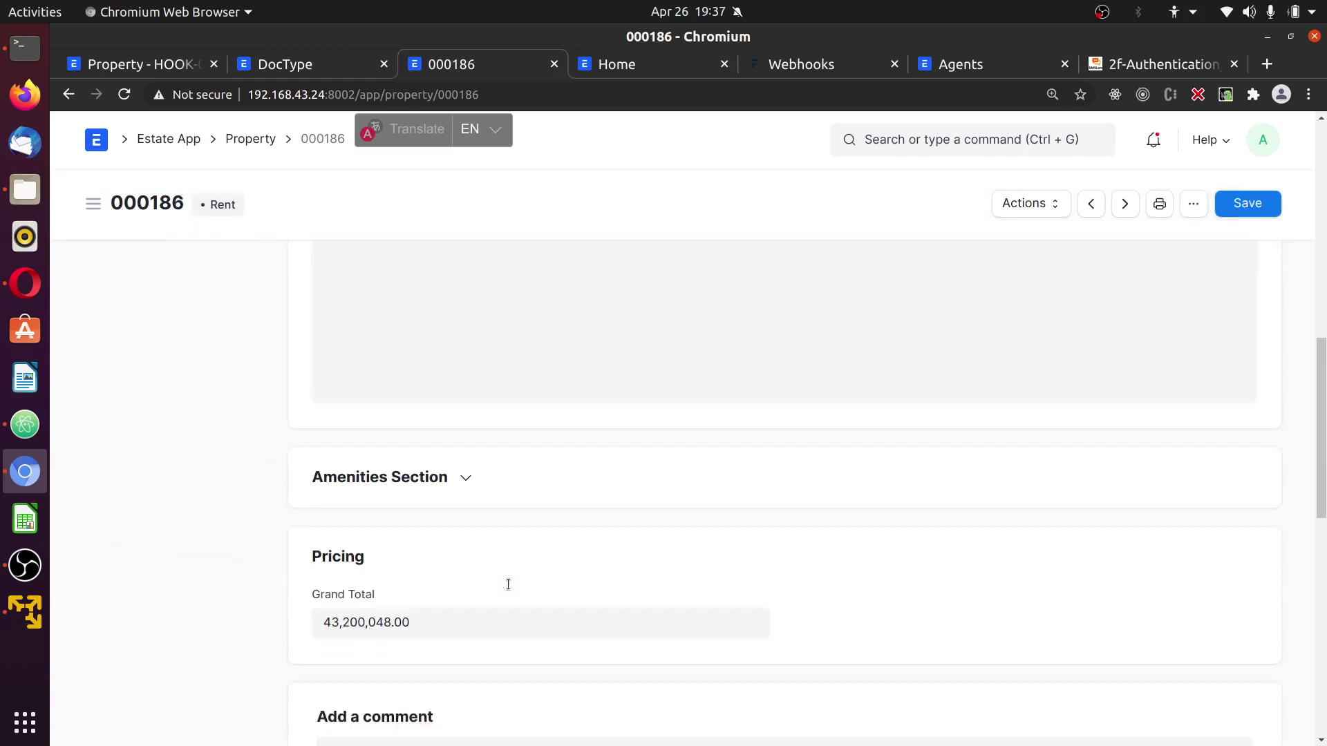
Expand the Amenities Section of Property record 000186 and review its amenity rows and the Grand Total.
click(441, 599)
click(902, 588)
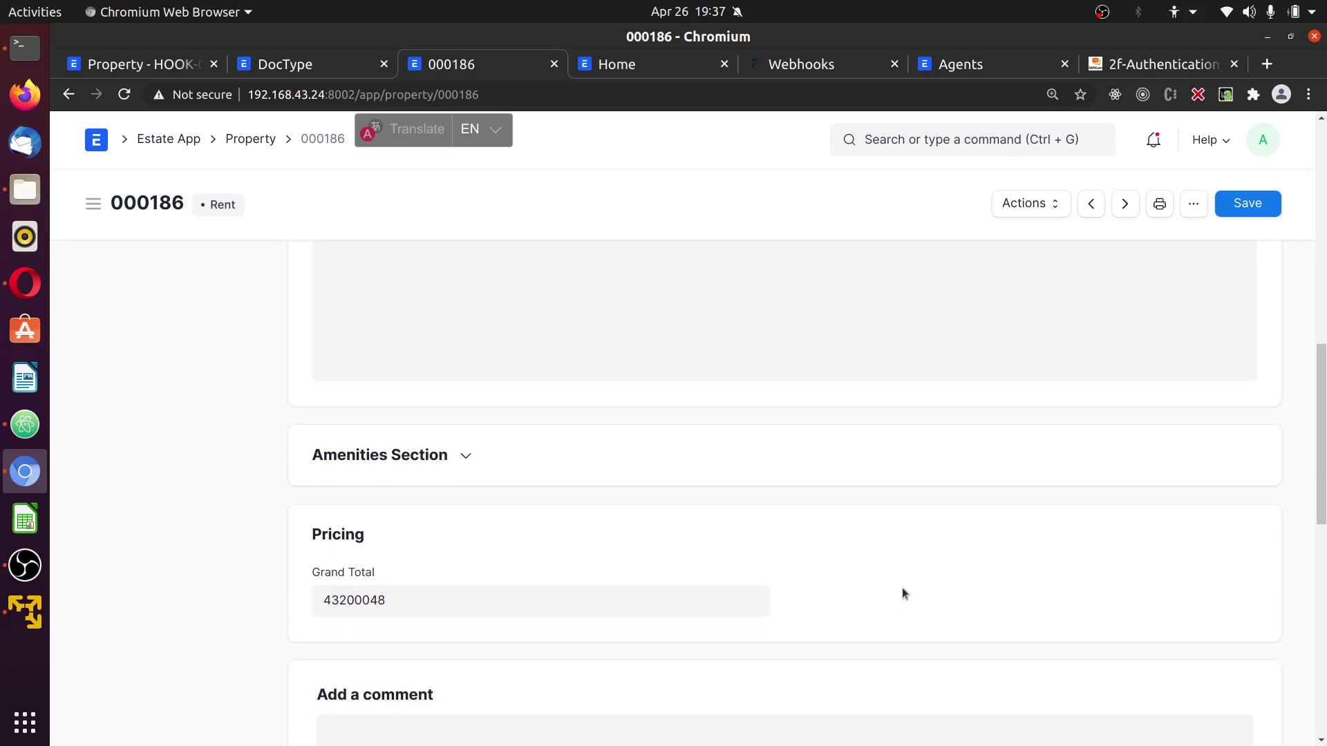
scroll(658, 560, up, 1)
click(466, 547)
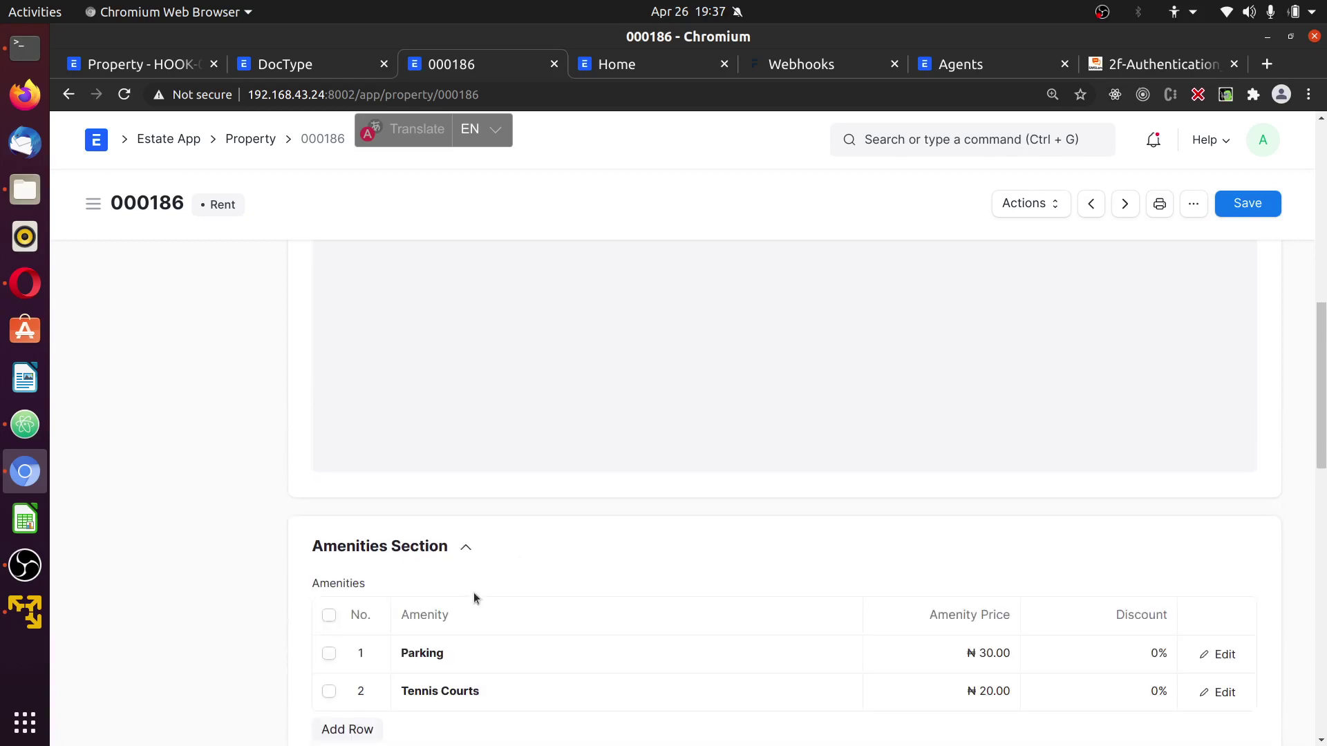
scroll(472, 622, down, 2)
Append "h" to the end of the property's Description and save the record to trigger the webhook.
scroll(1061, 549, up, 4)
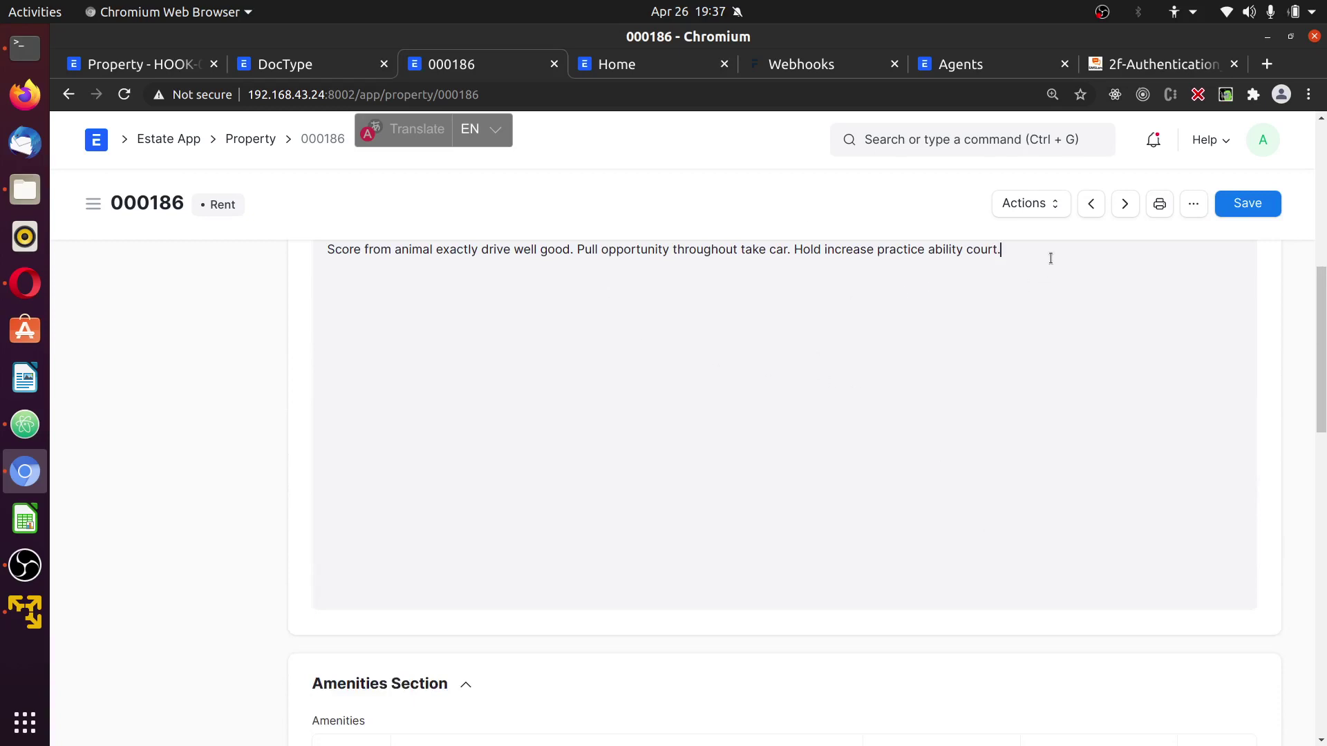
scroll(1049, 269, up, 3)
text(h)
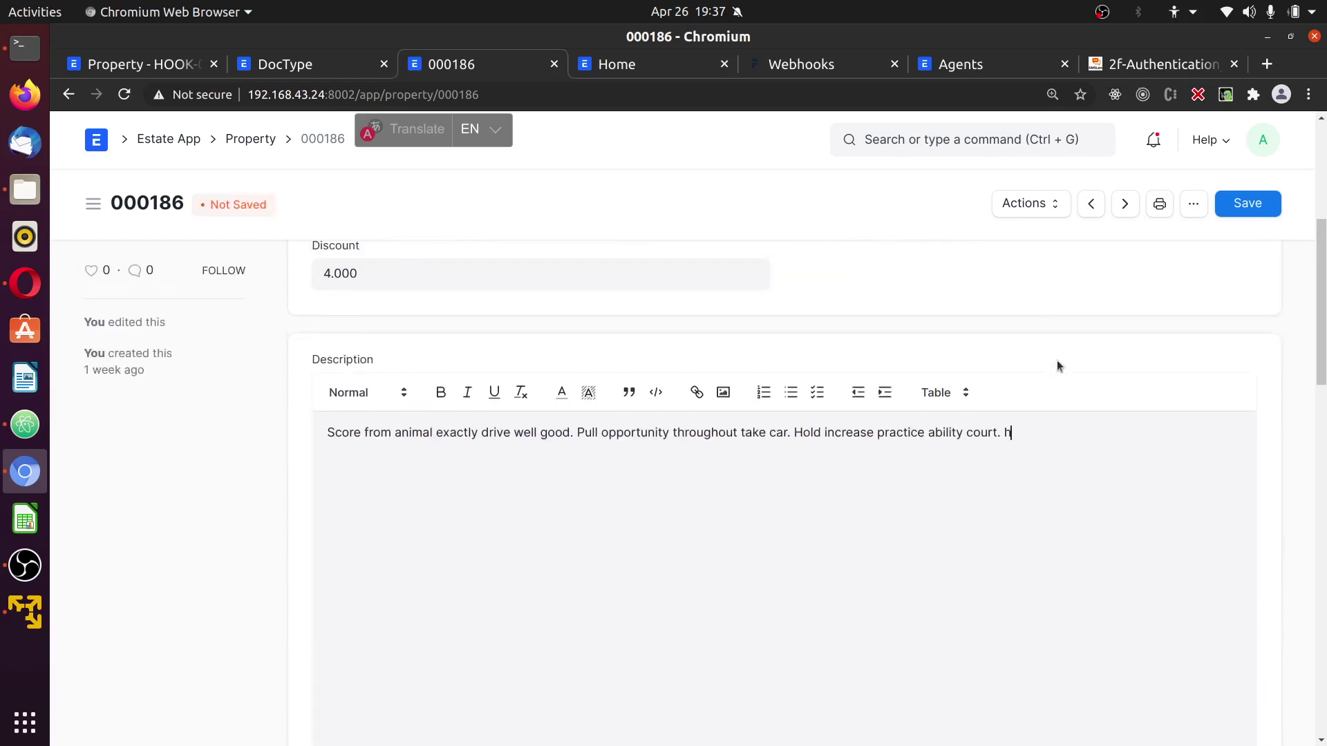
click(1242, 205)
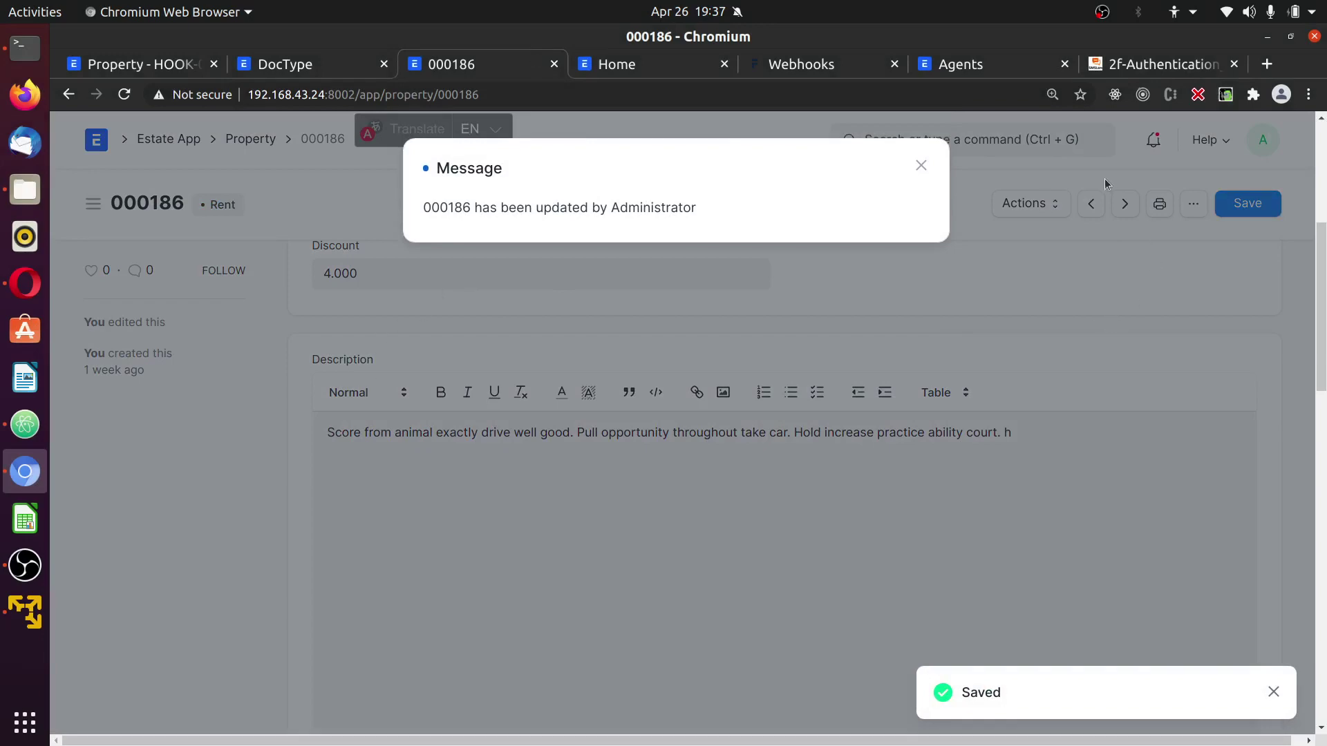
Switch to the terminal and examine the webhook's printed form data, including its name and agent_name entries.
click(22, 51)
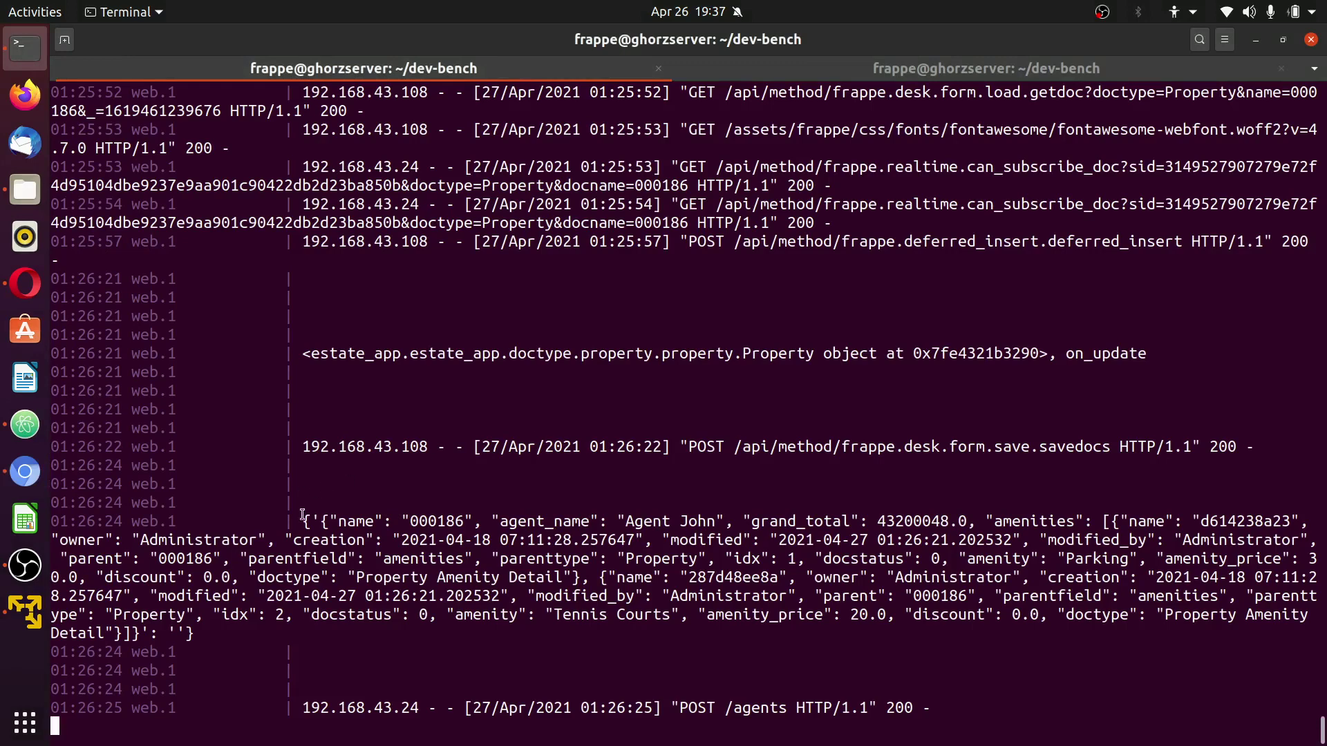
drag(299, 521, 197, 632)
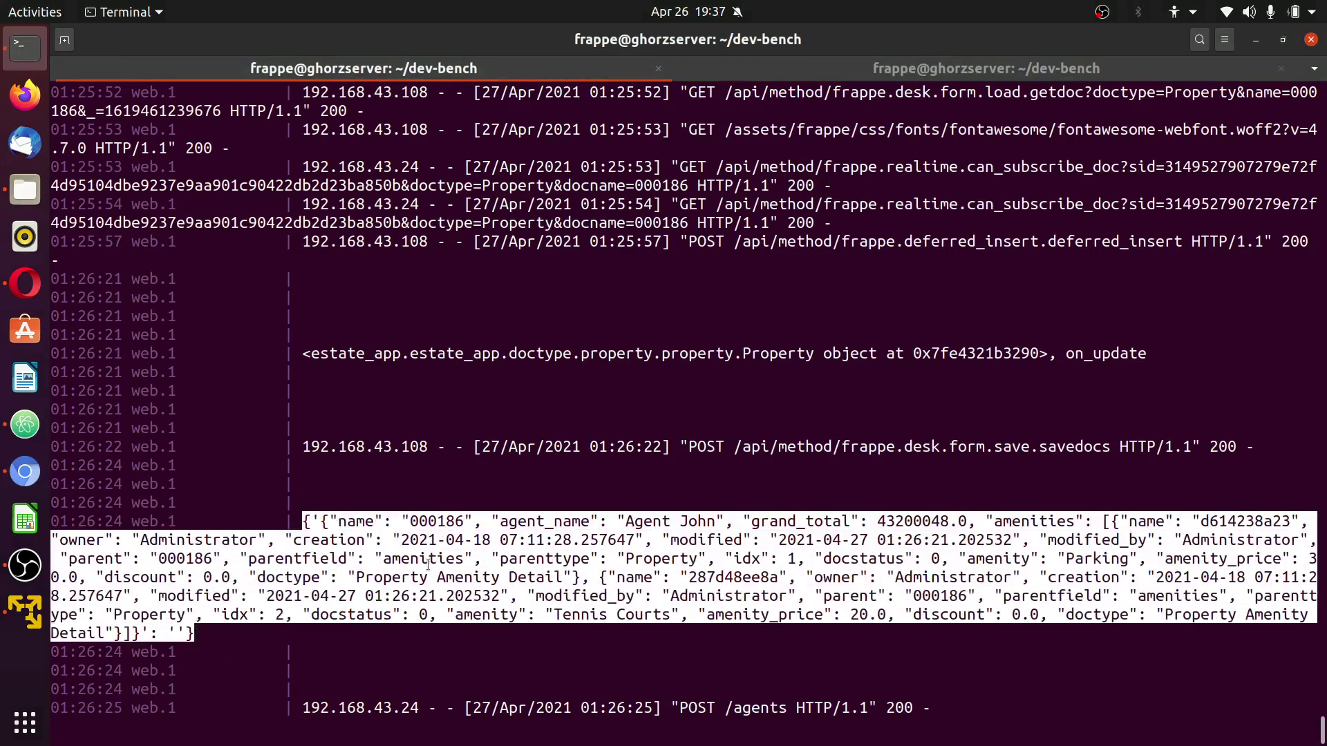
scroll(911, 593, up, 1)
scroll(670, 596, down, 1)
double_click(366, 521)
double_click(565, 523)
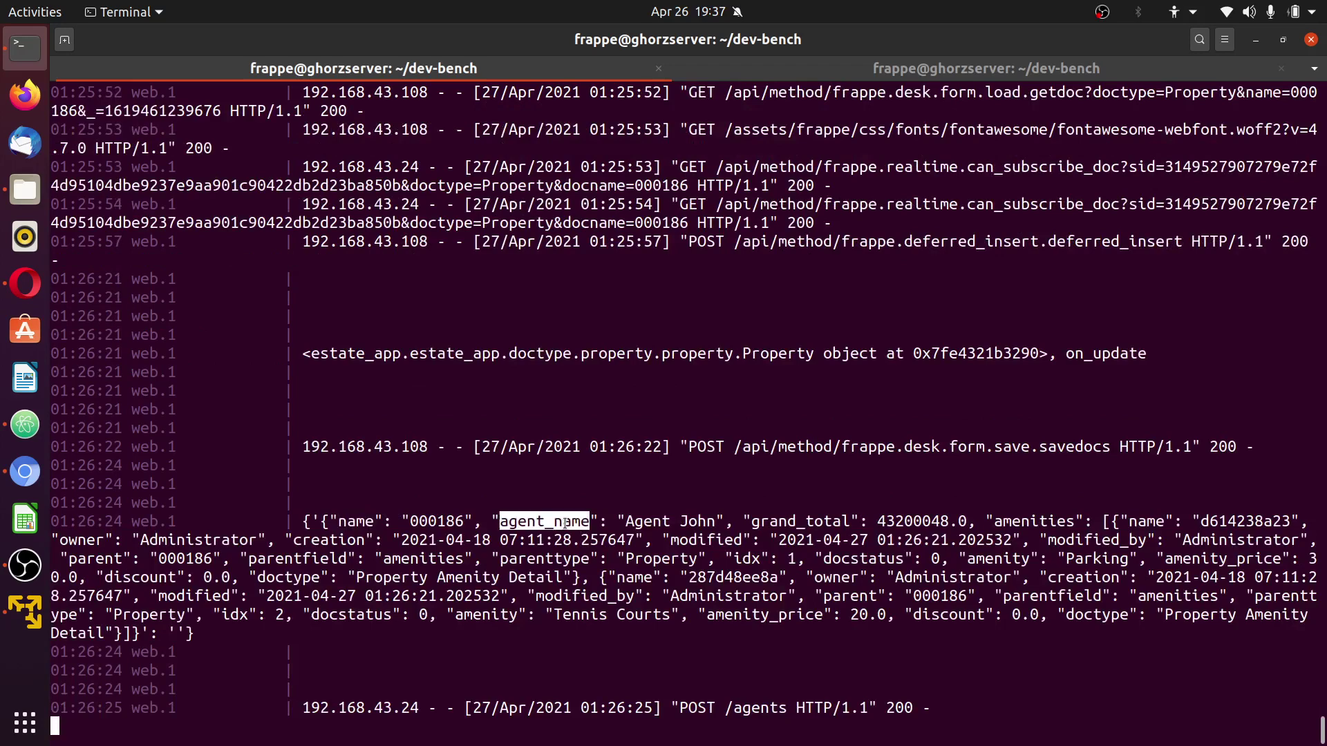
drag(712, 521, 630, 523)
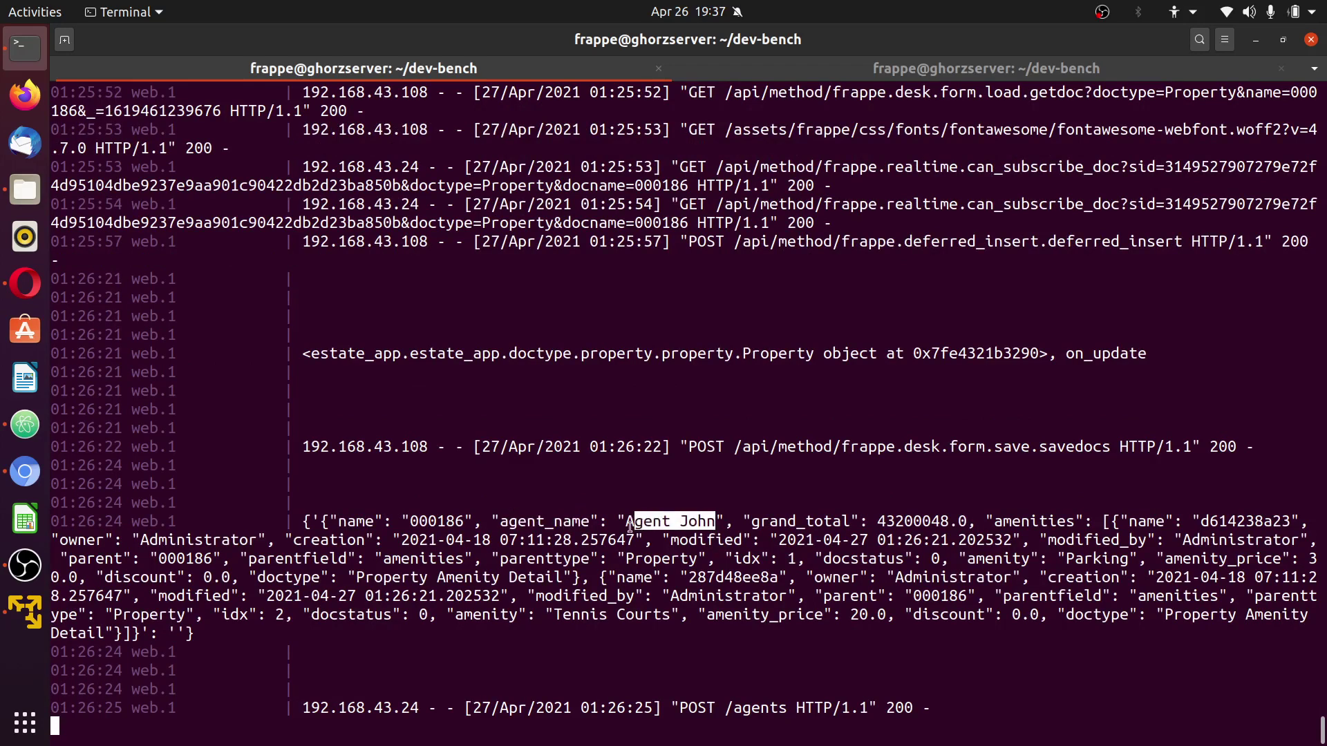
Examine the grand_total value and the amenities list in the printed form data.
double_click(829, 523)
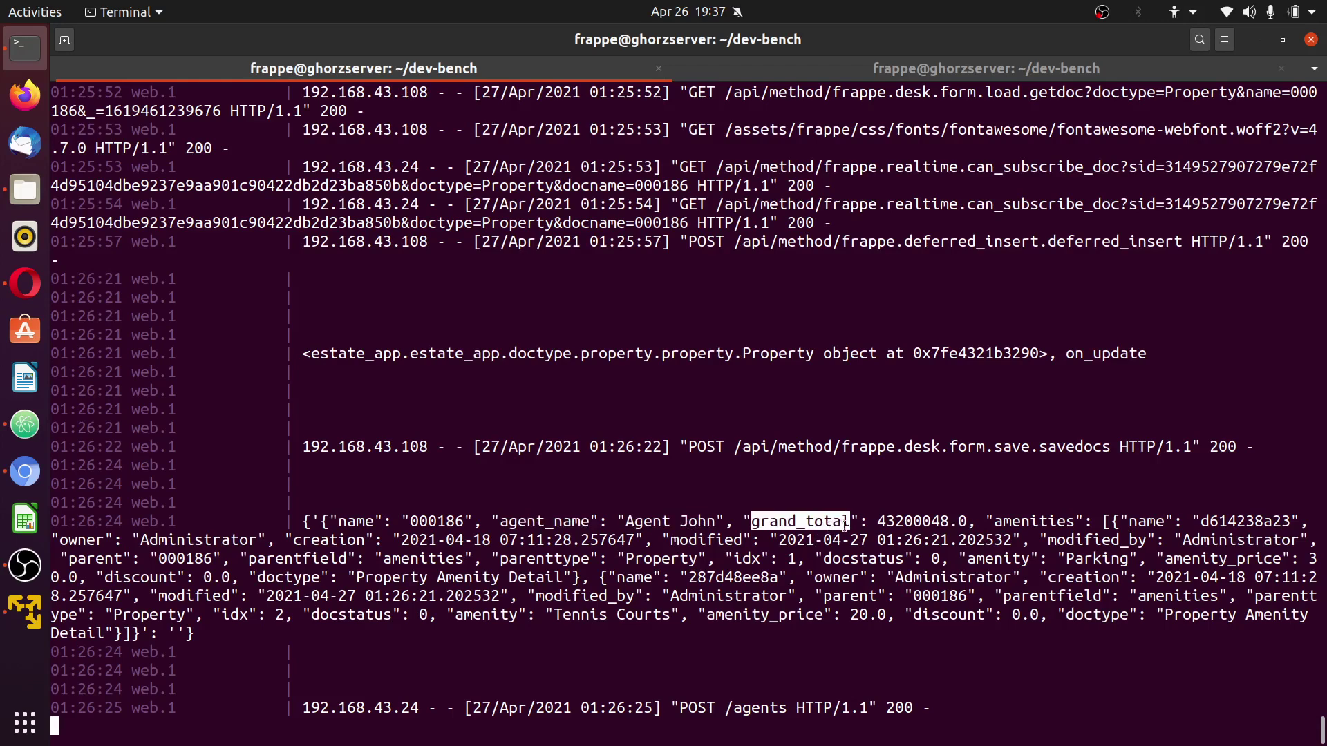
double_click(889, 523)
double_click(1026, 523)
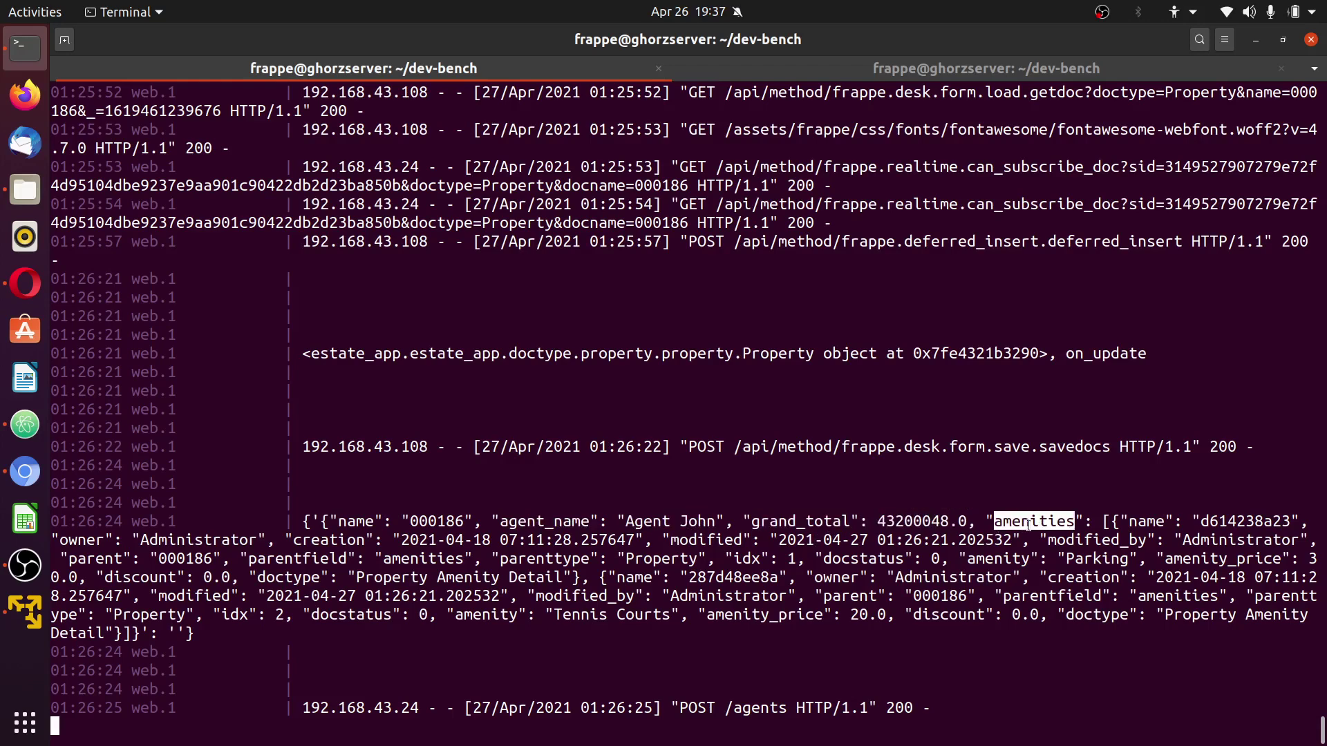
click(1113, 523)
drag(1113, 524, 696, 615)
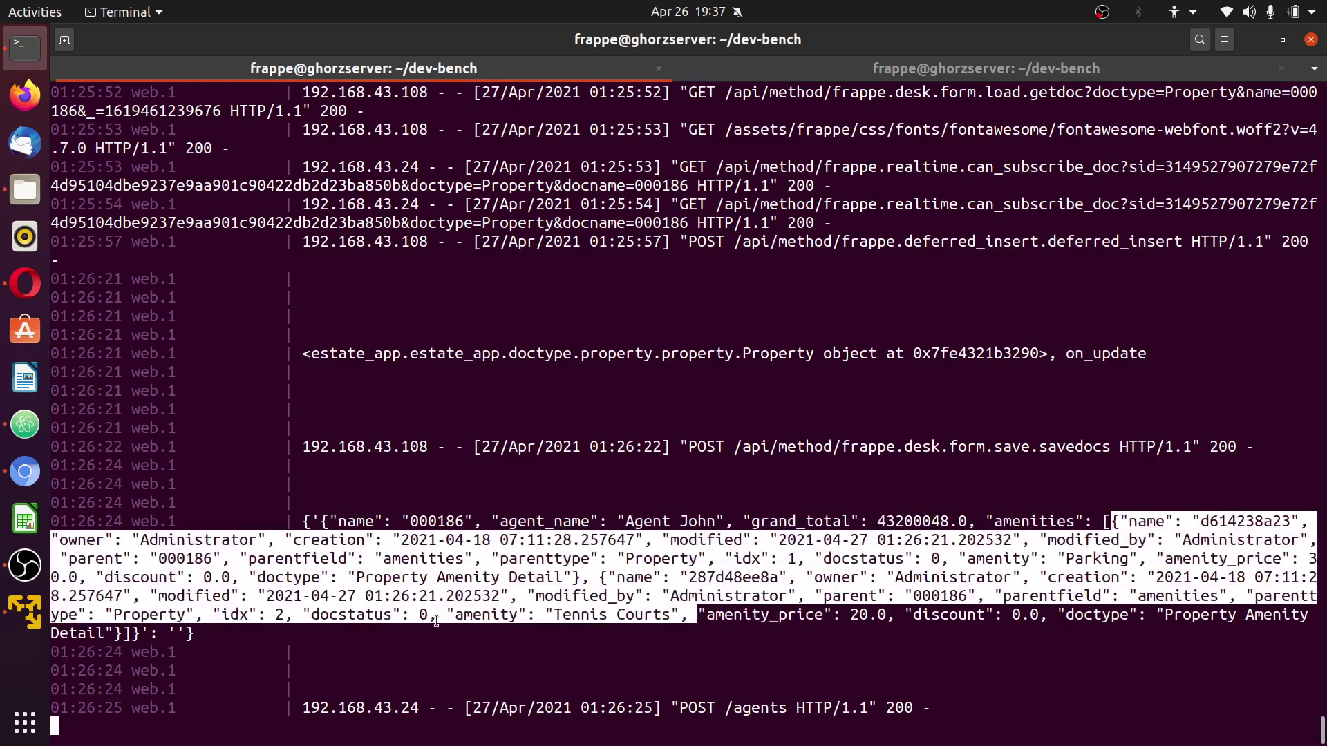
click(216, 627)
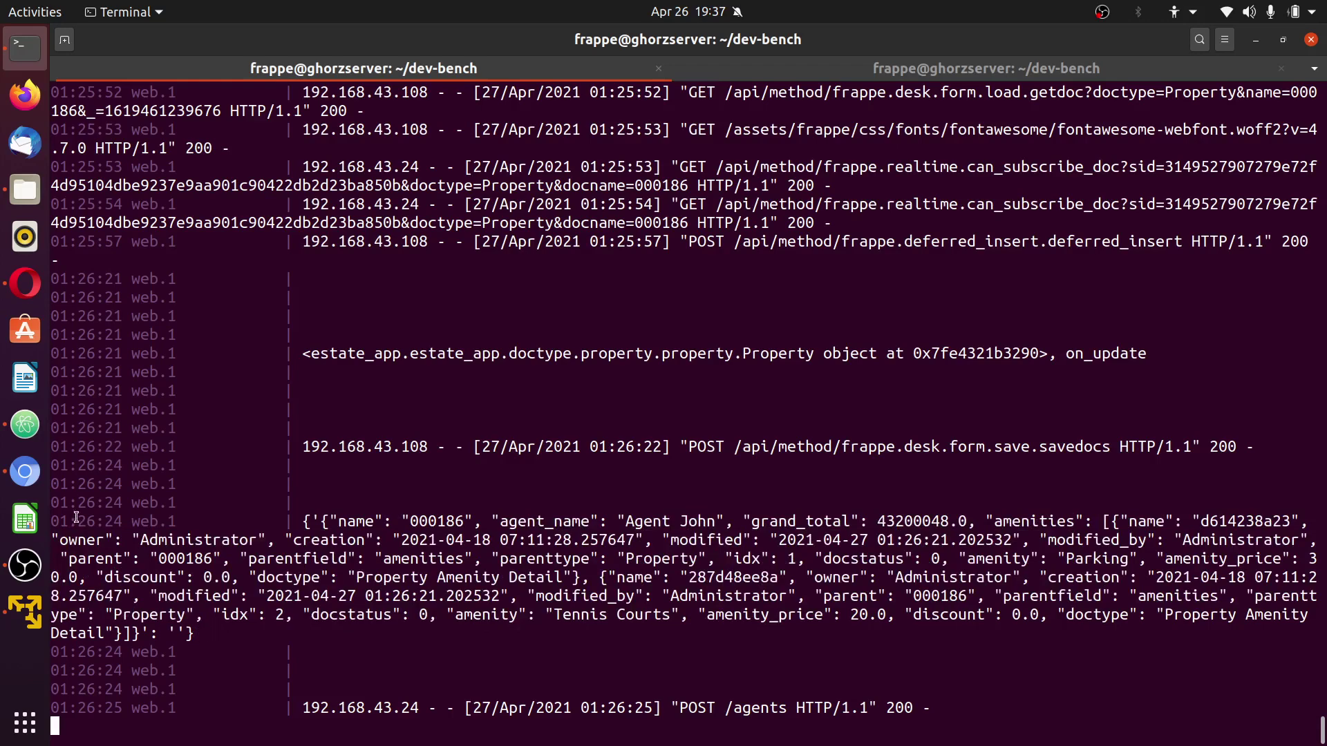
Check the frappe.form_dict print line of index.py in Atom, and compare it with the payload printed in the terminal.
click(23, 424)
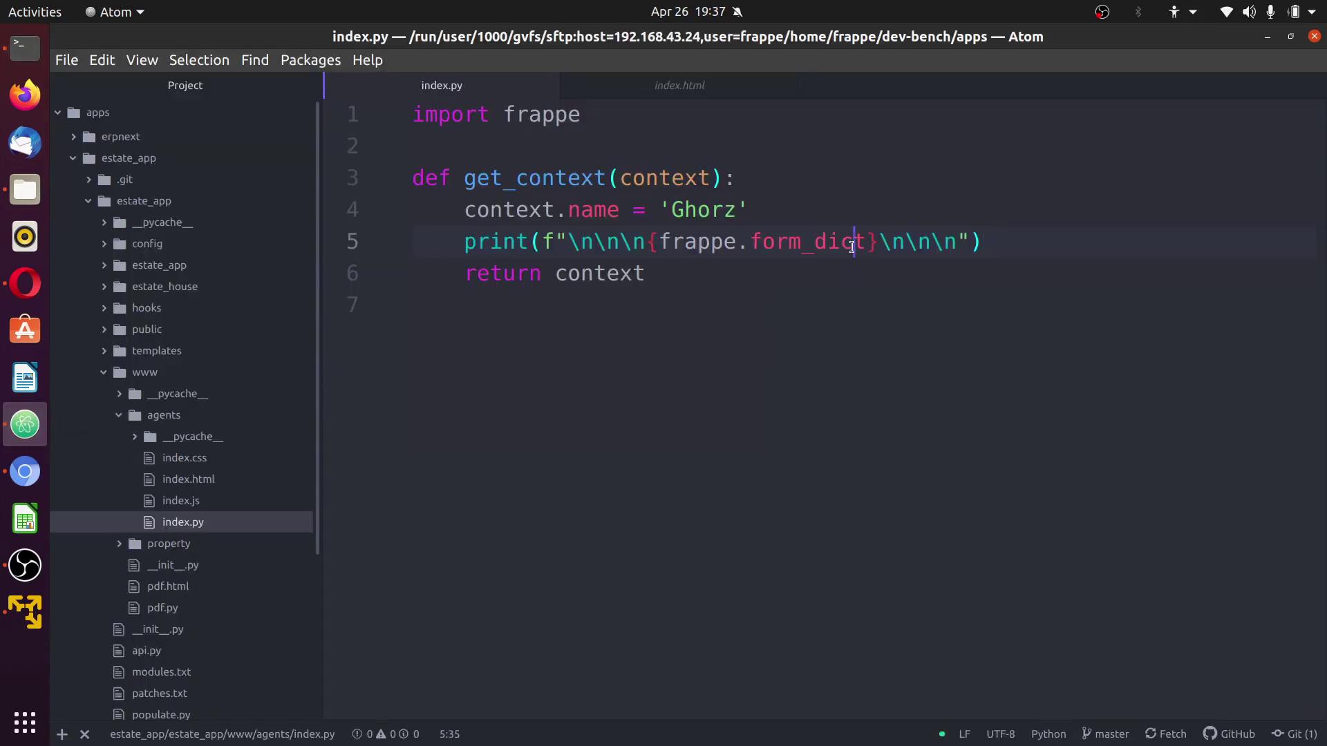
double_click(864, 248)
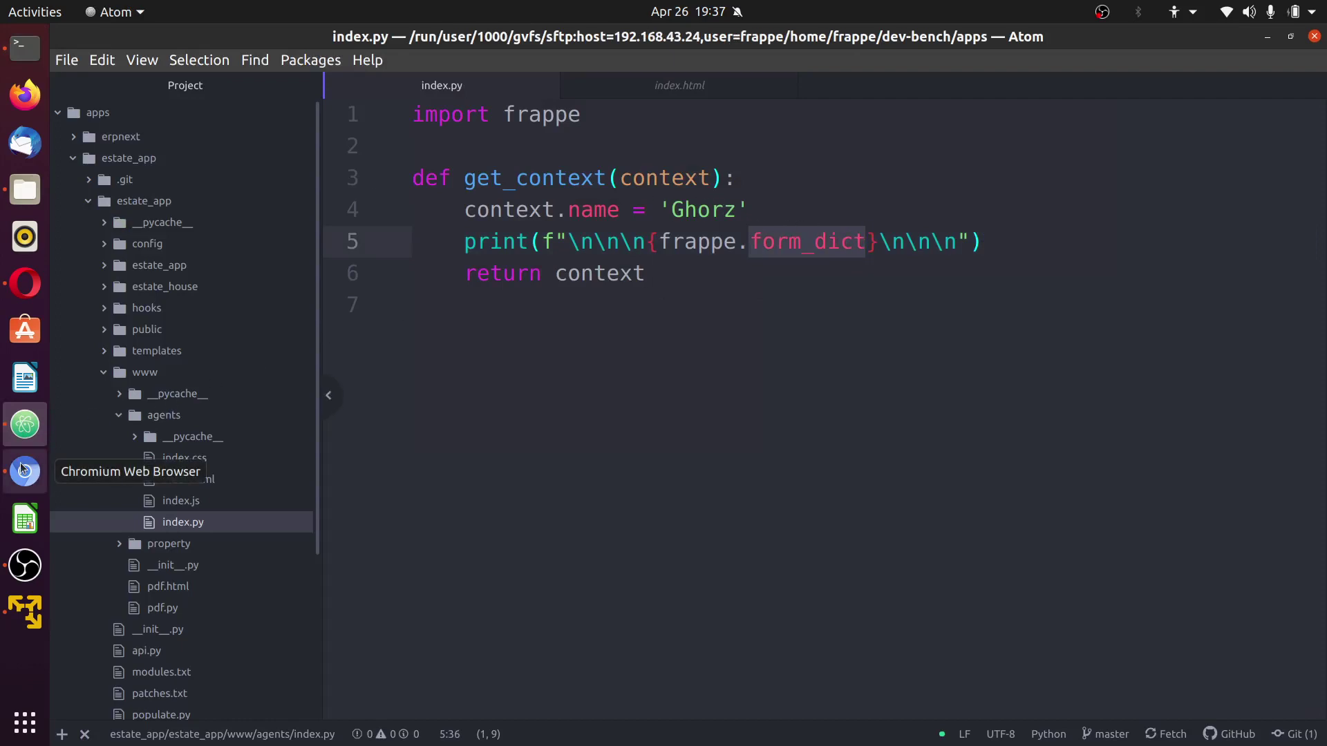
click(21, 49)
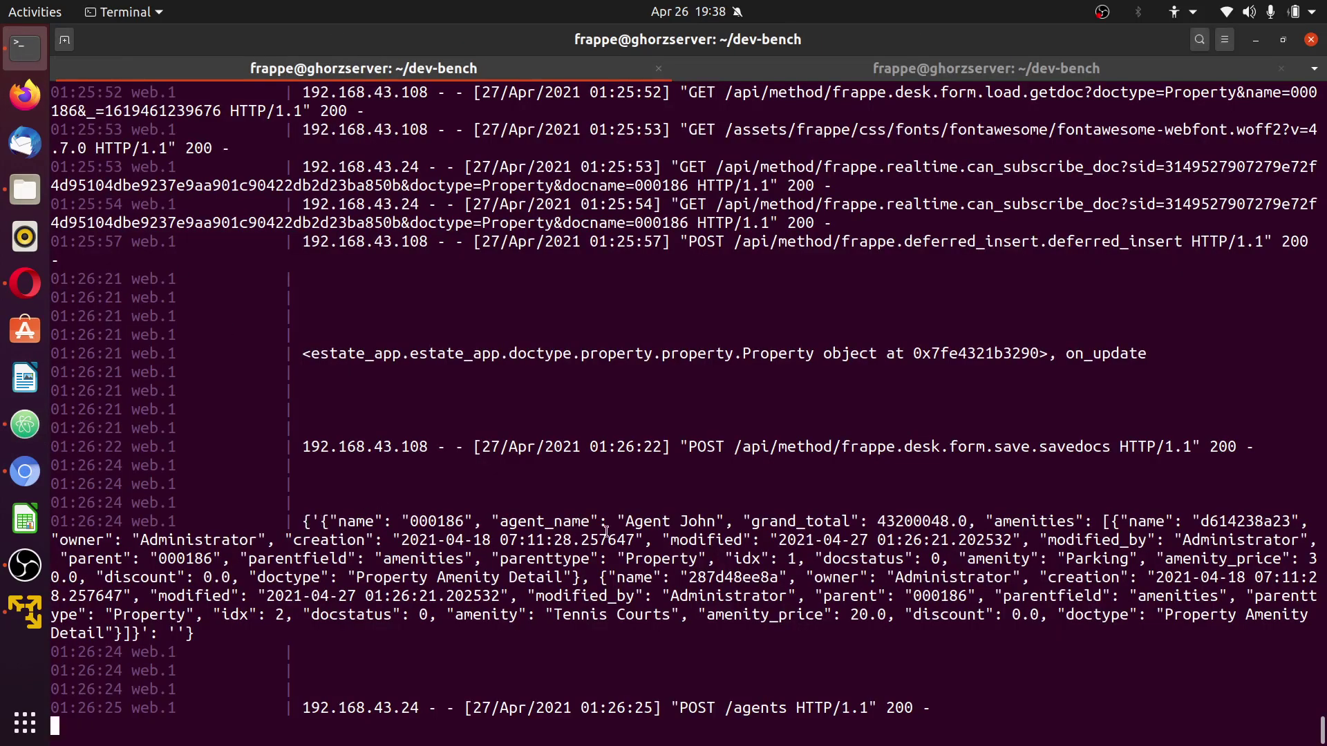
double_click(357, 521)
double_click(542, 521)
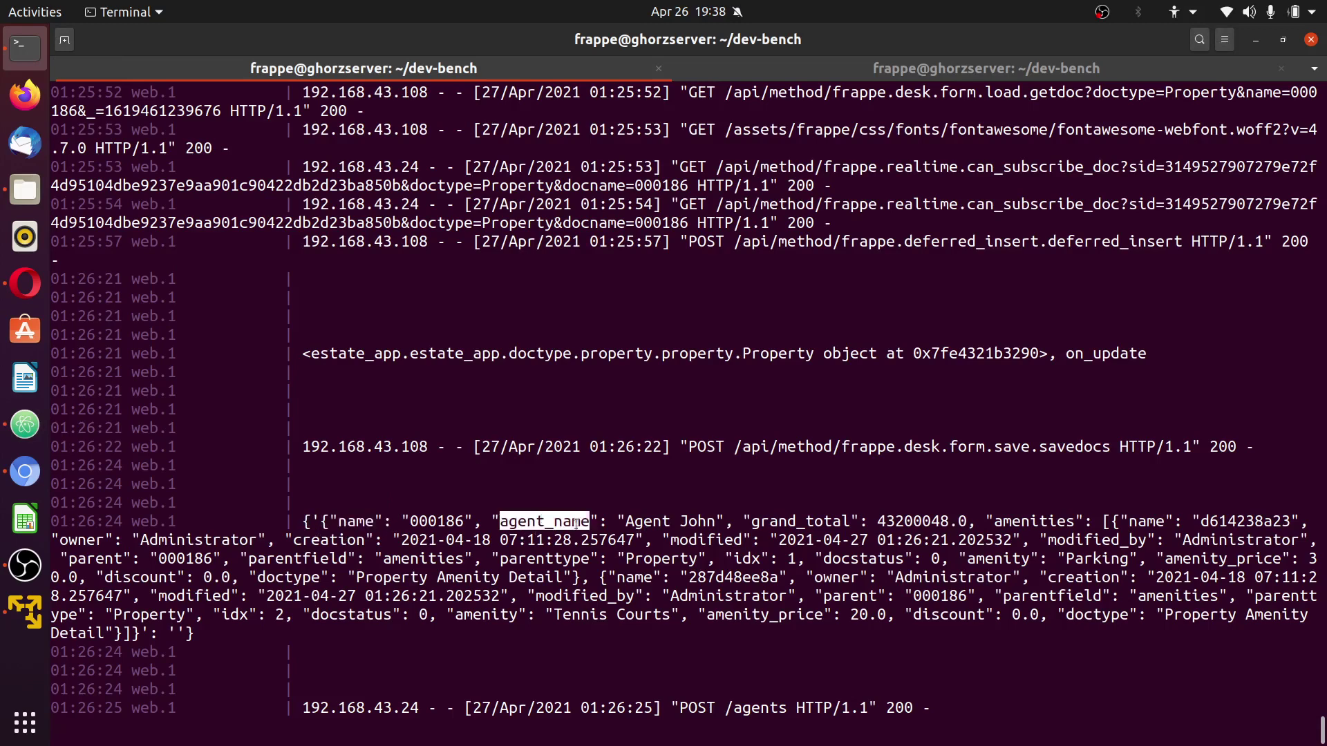
double_click(919, 521)
click(502, 546)
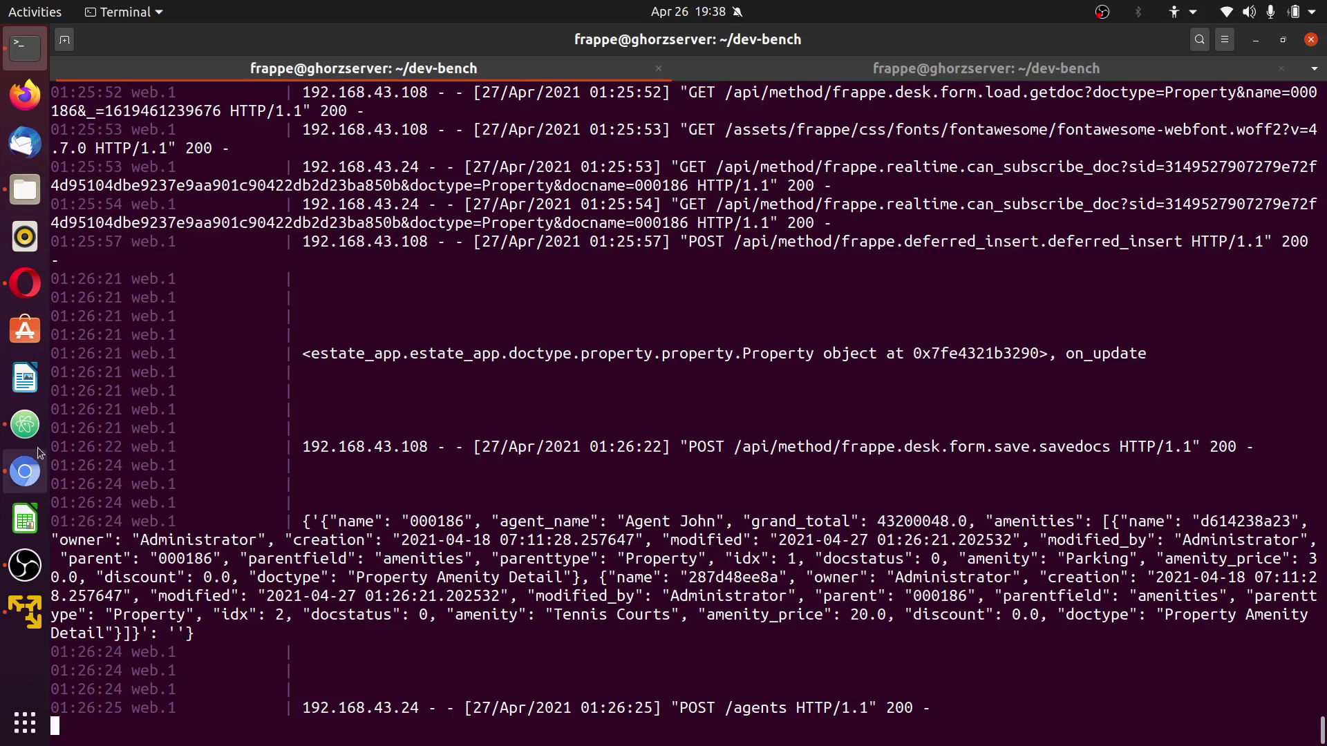
Switch to Chromium and review the Property webhook's configuration, from its Doc Events and request settings to its headers and Webhook Data.
click(24, 473)
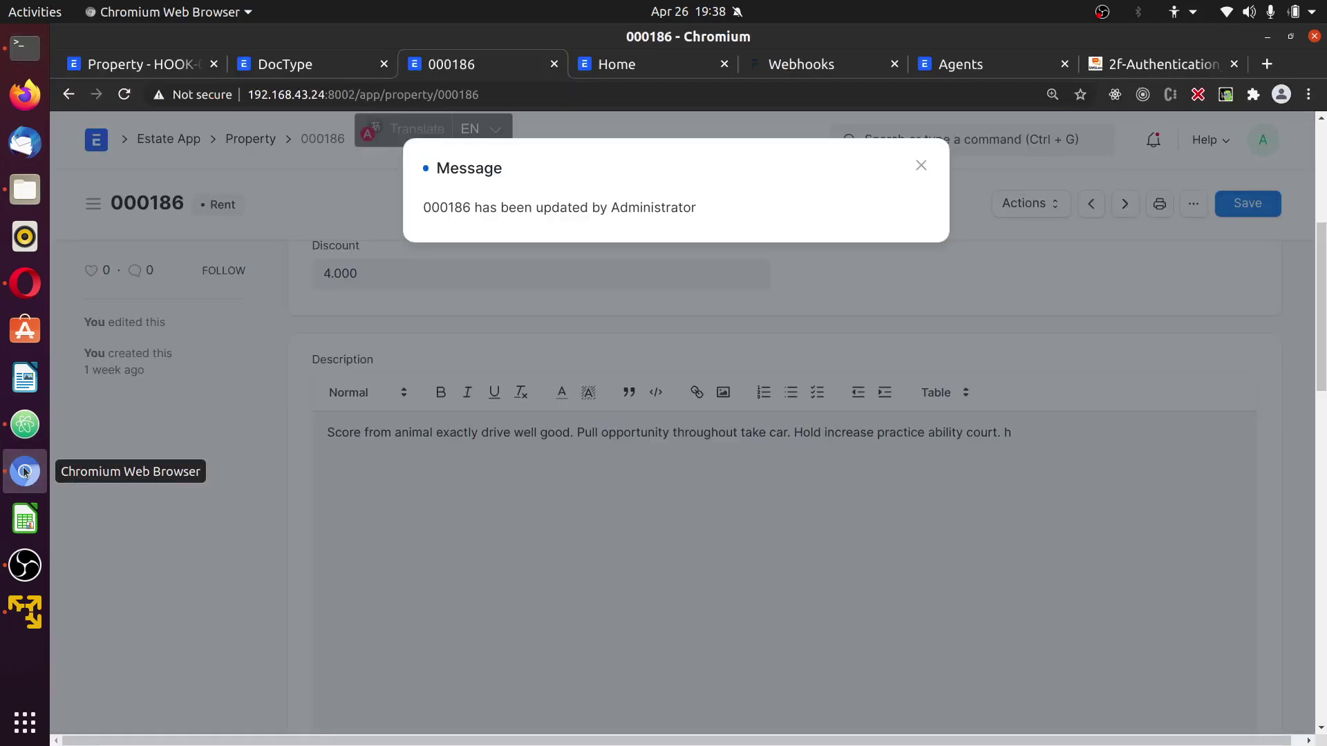
click(319, 64)
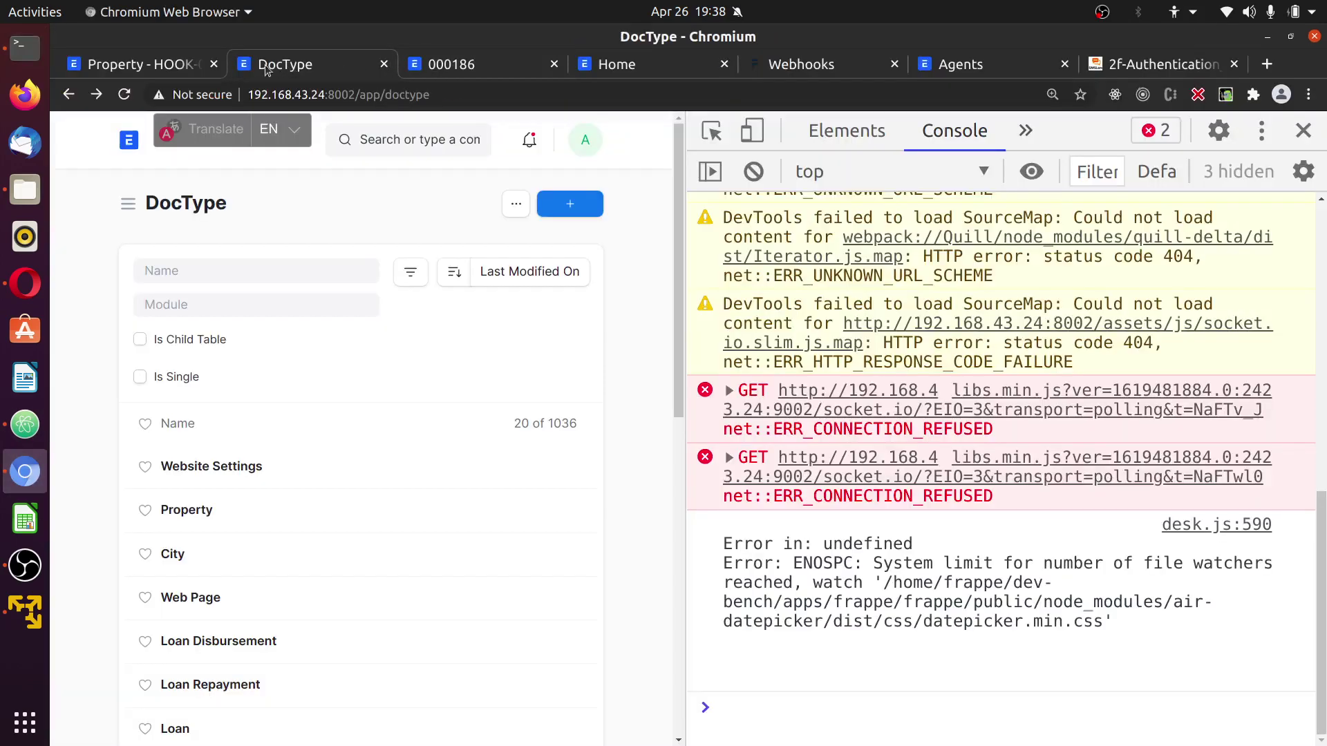
click(172, 64)
scroll(576, 342, up, 20)
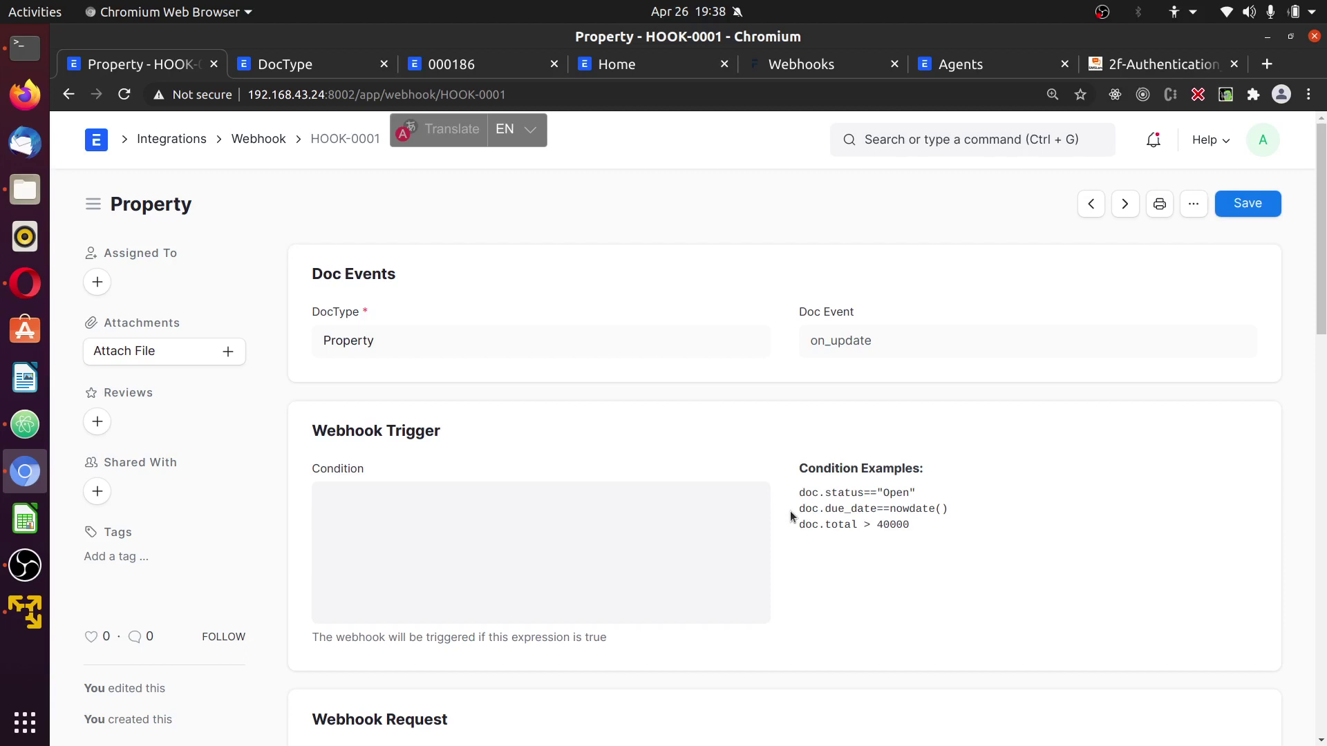
scroll(803, 542, down, 3)
scroll(803, 542, down, 5)
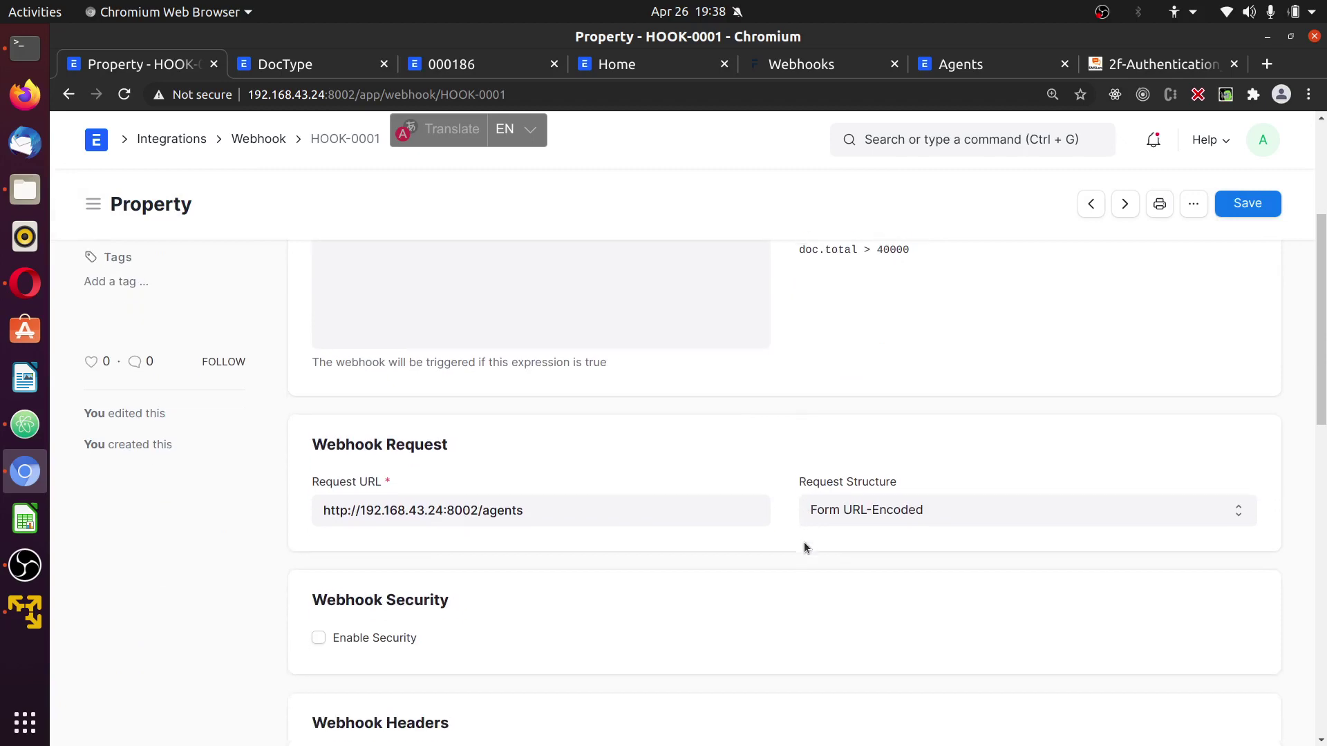
scroll(772, 558, down, 6)
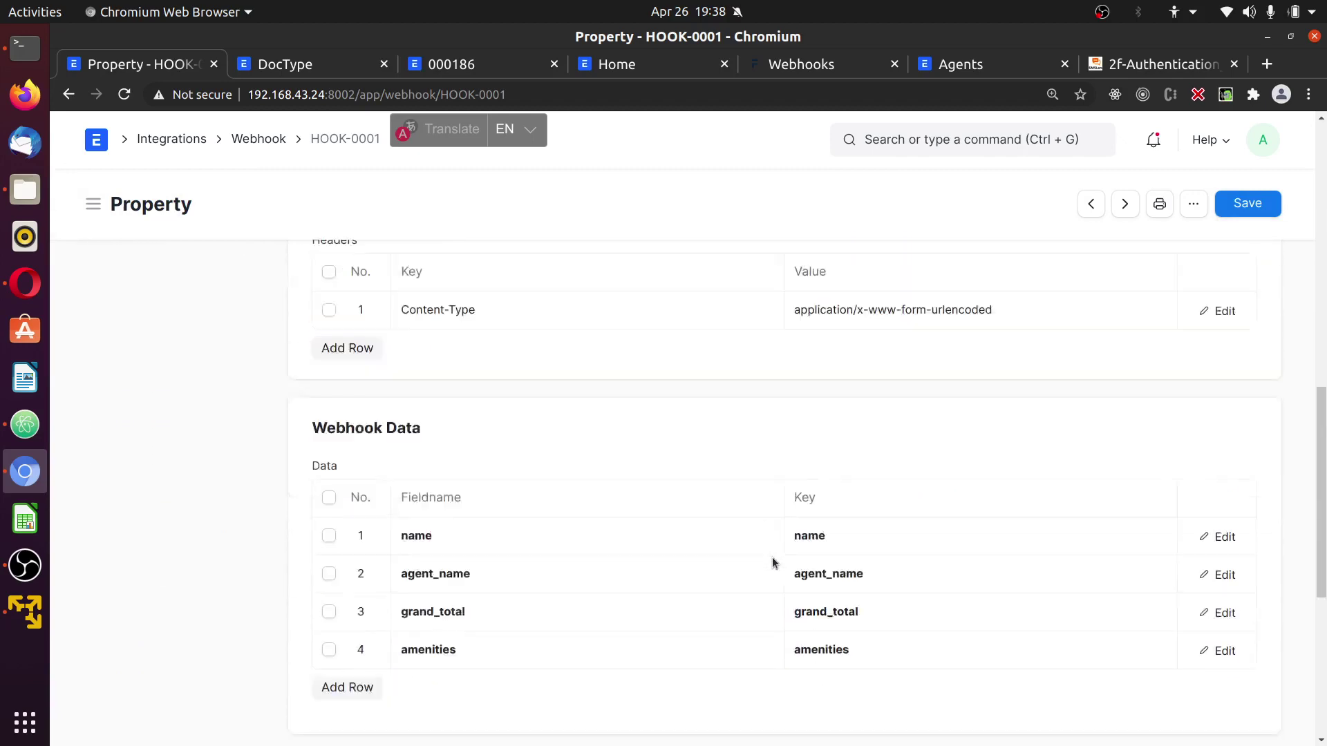
scroll(772, 557, up, 3)
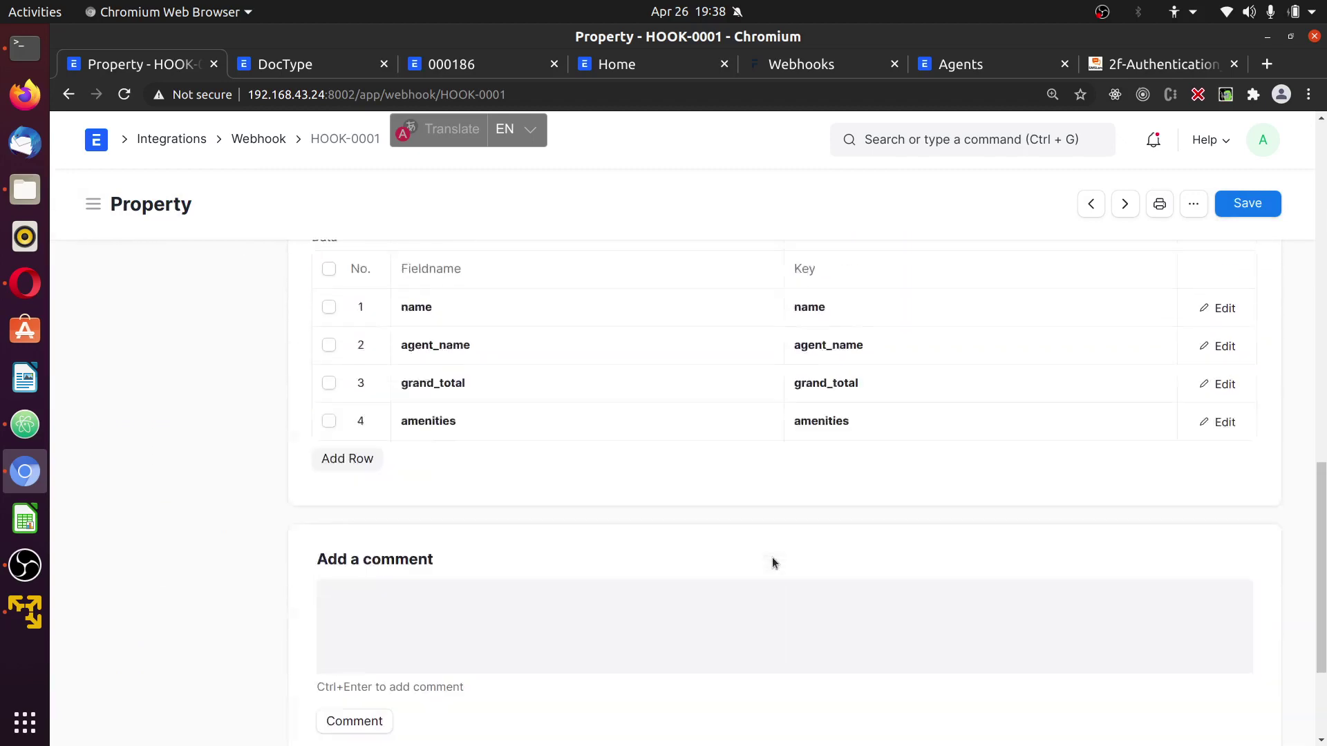
scroll(793, 421, up, 7)
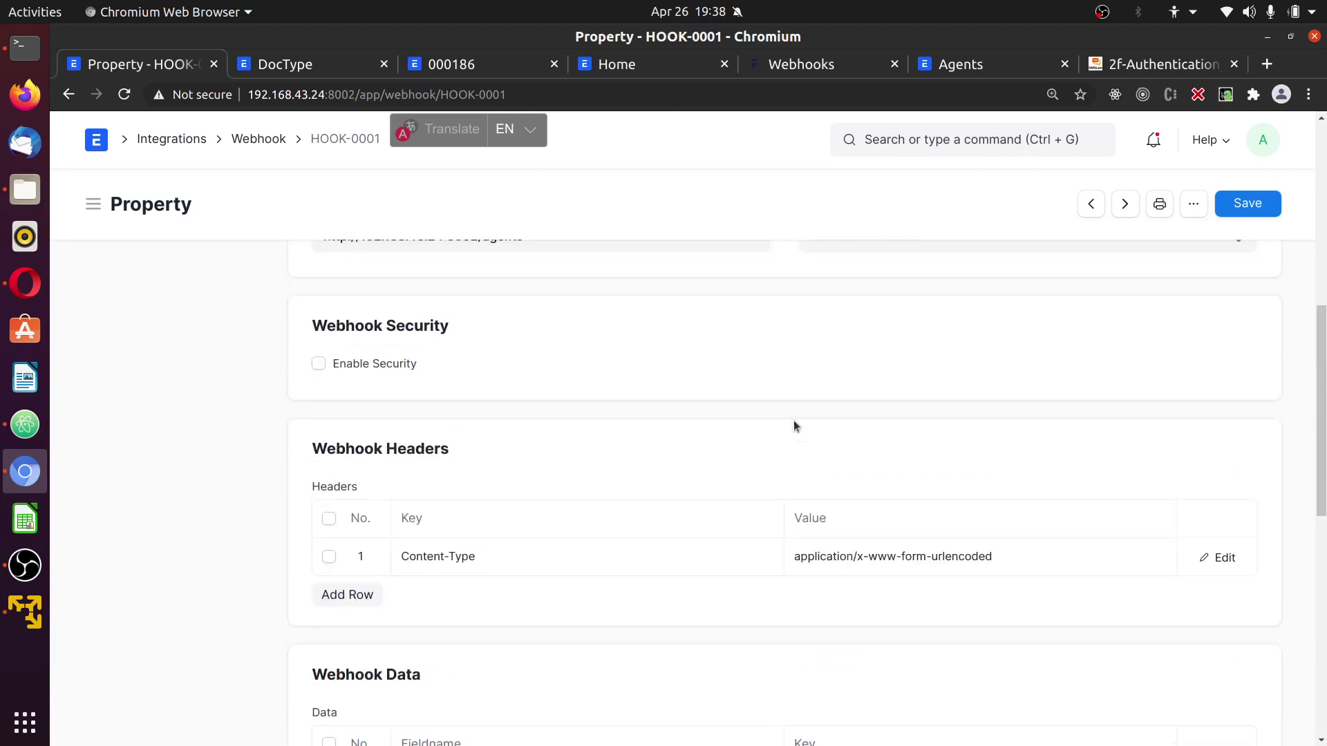
scroll(794, 423, up, 4)
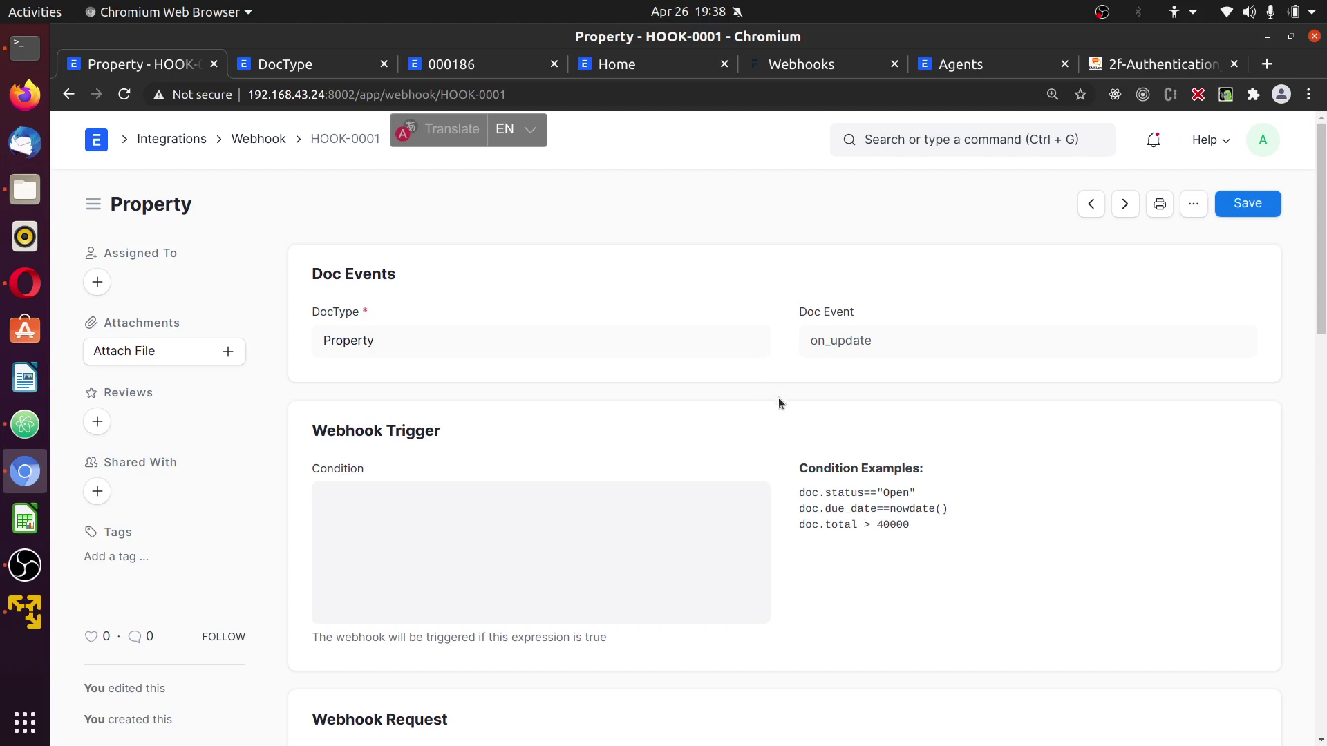
Try to load ravepay.com in the browser tab holding the 2f-Authentication image.
click(1144, 58)
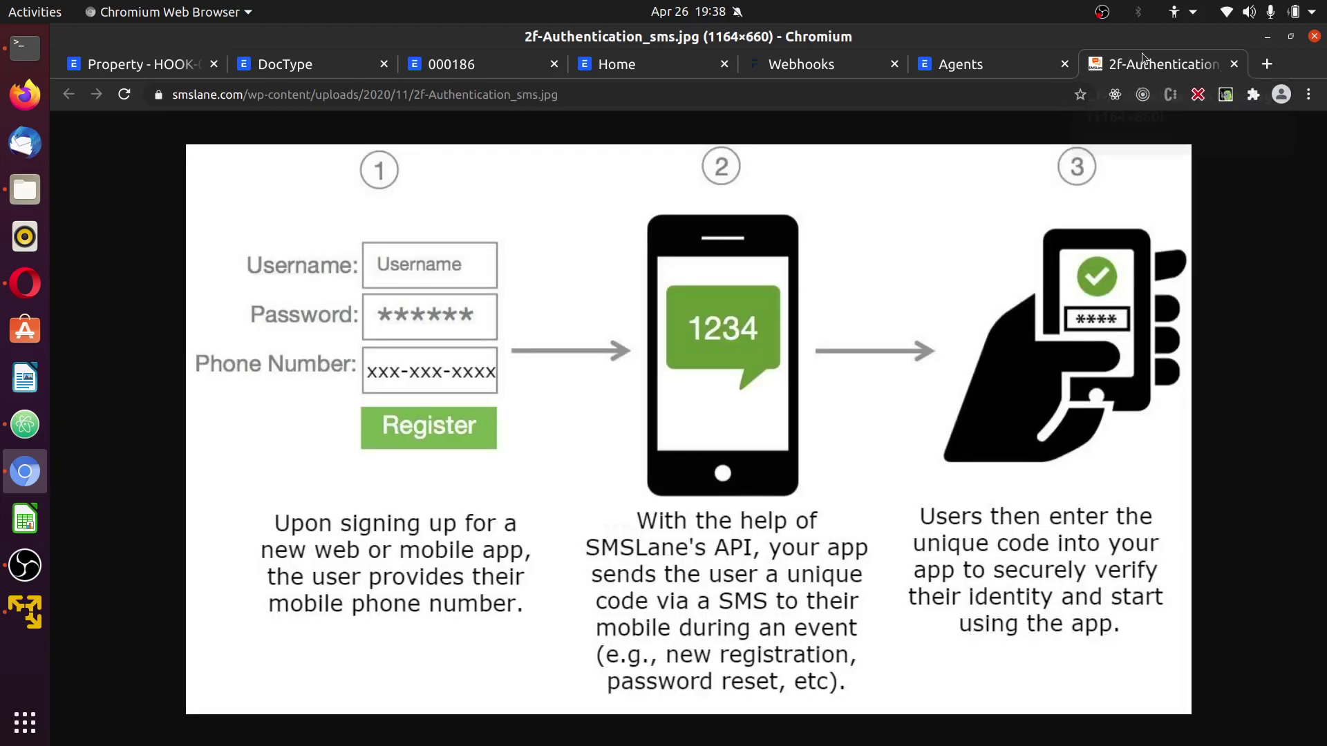
click(942, 92)
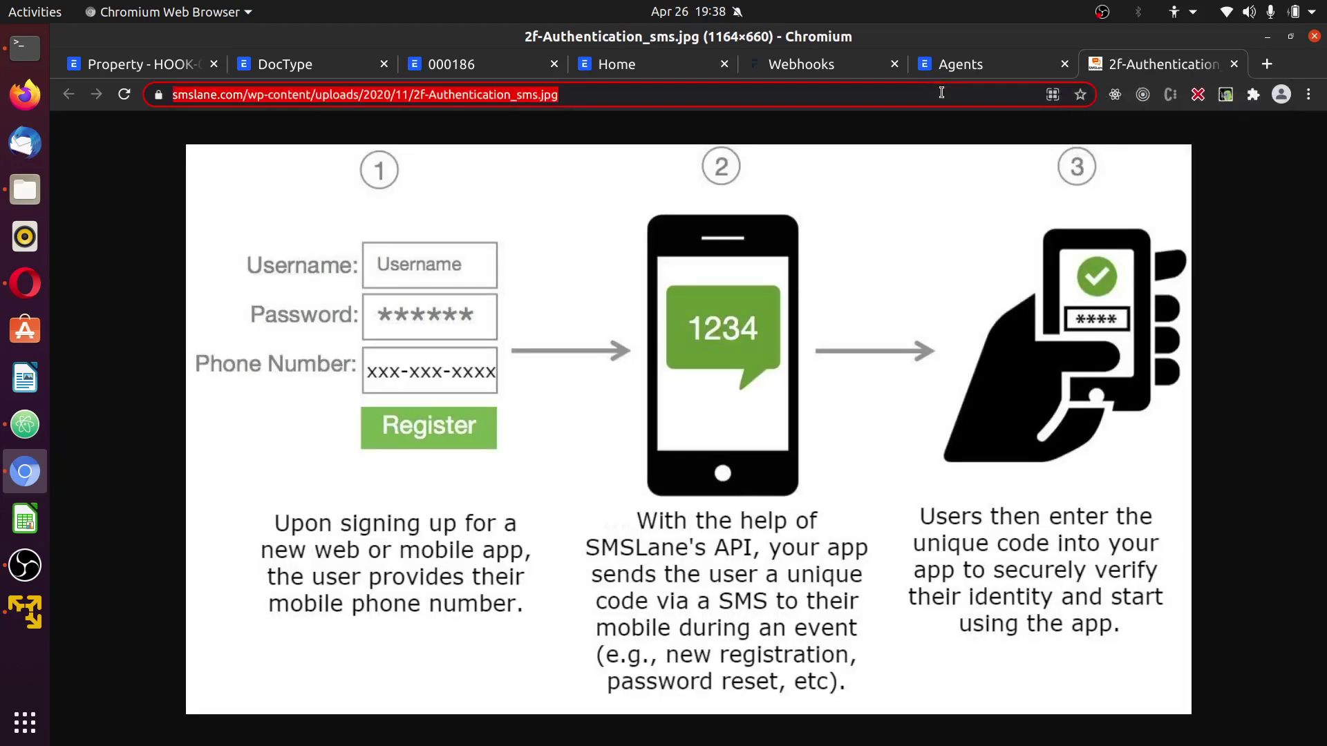
text(ravep)
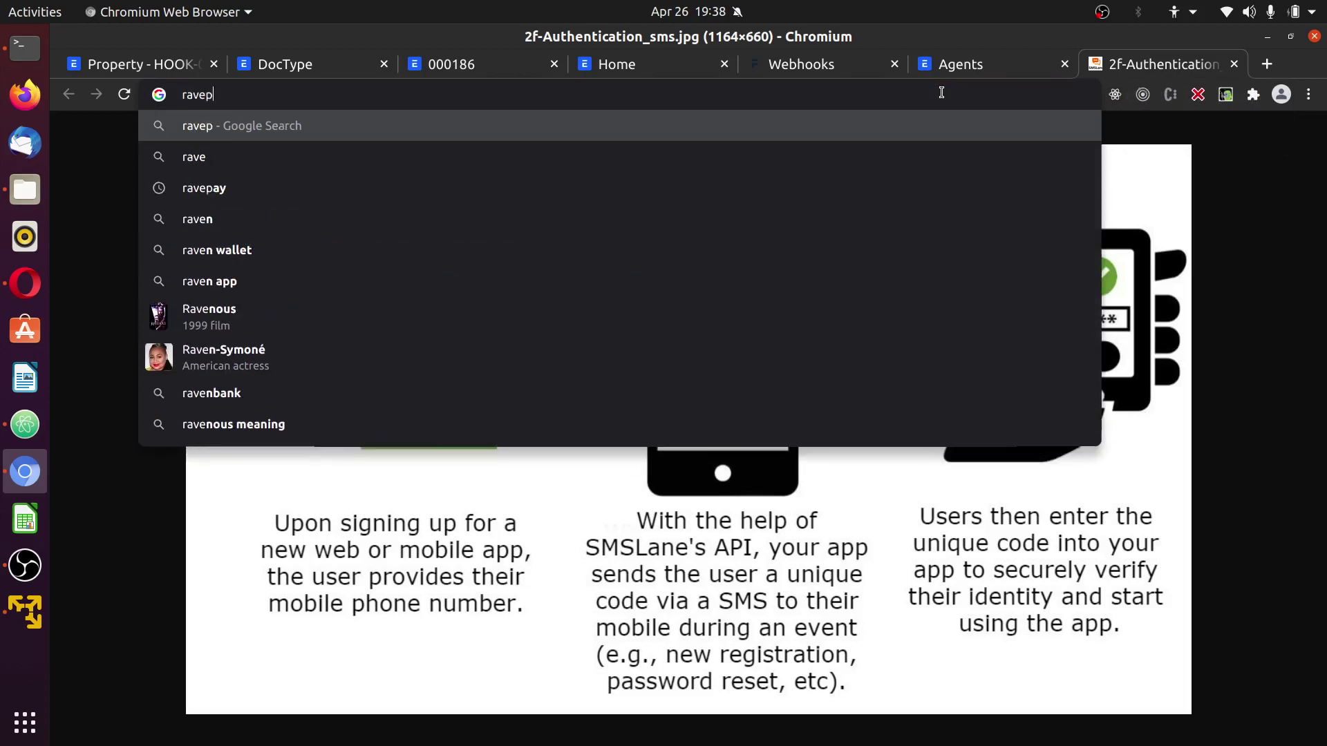
text(ay)
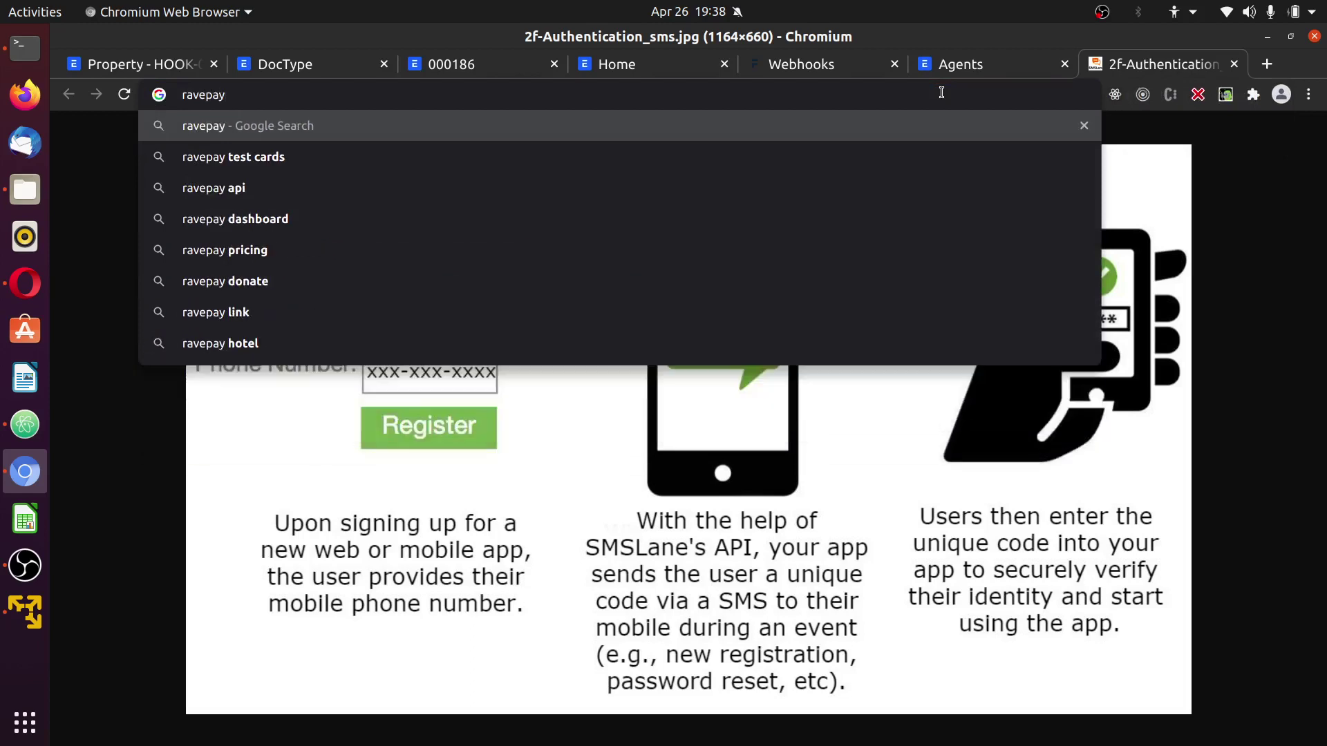
text(.com)
key(Return)
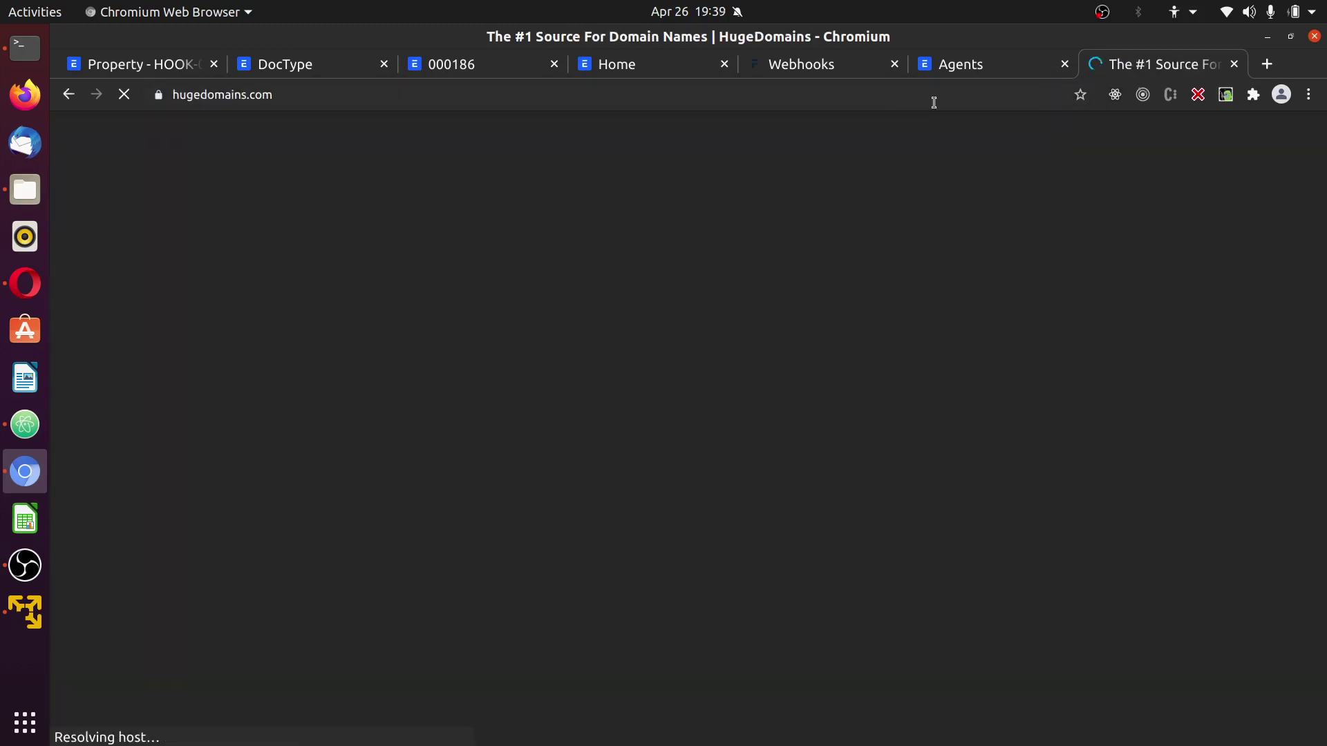
Try loading ravepay.com once more from the tab showing the HugeDomains page.
click(934, 103)
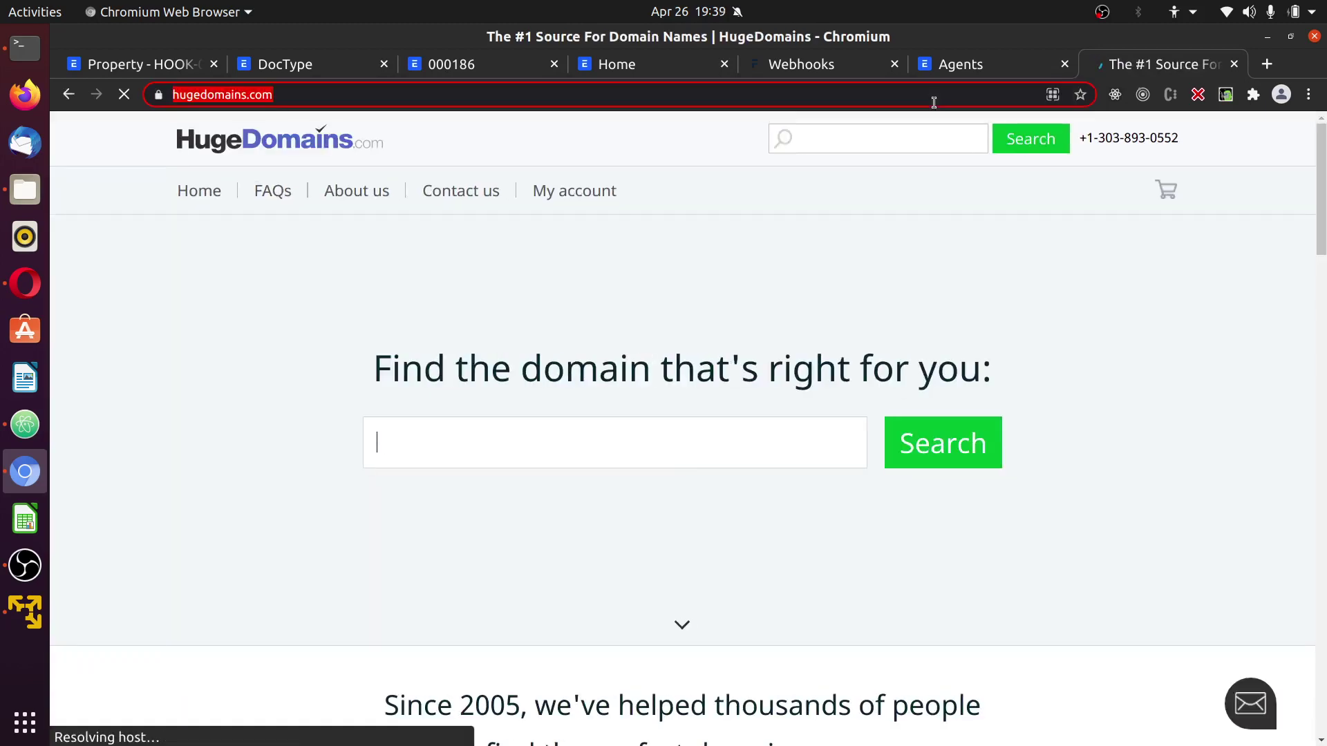
text(rav)
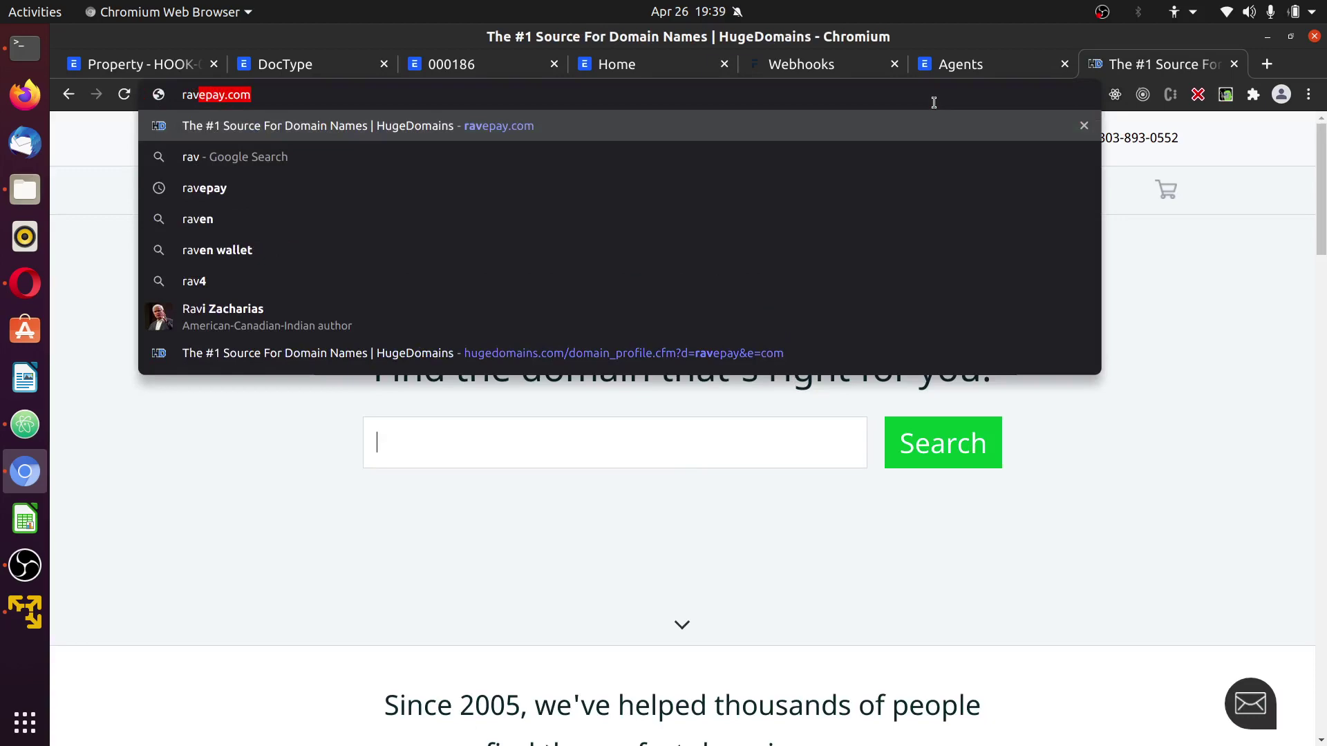
key(BackSpace)
key(BackSpace)
key(BackSpace)
key(BackSpace)
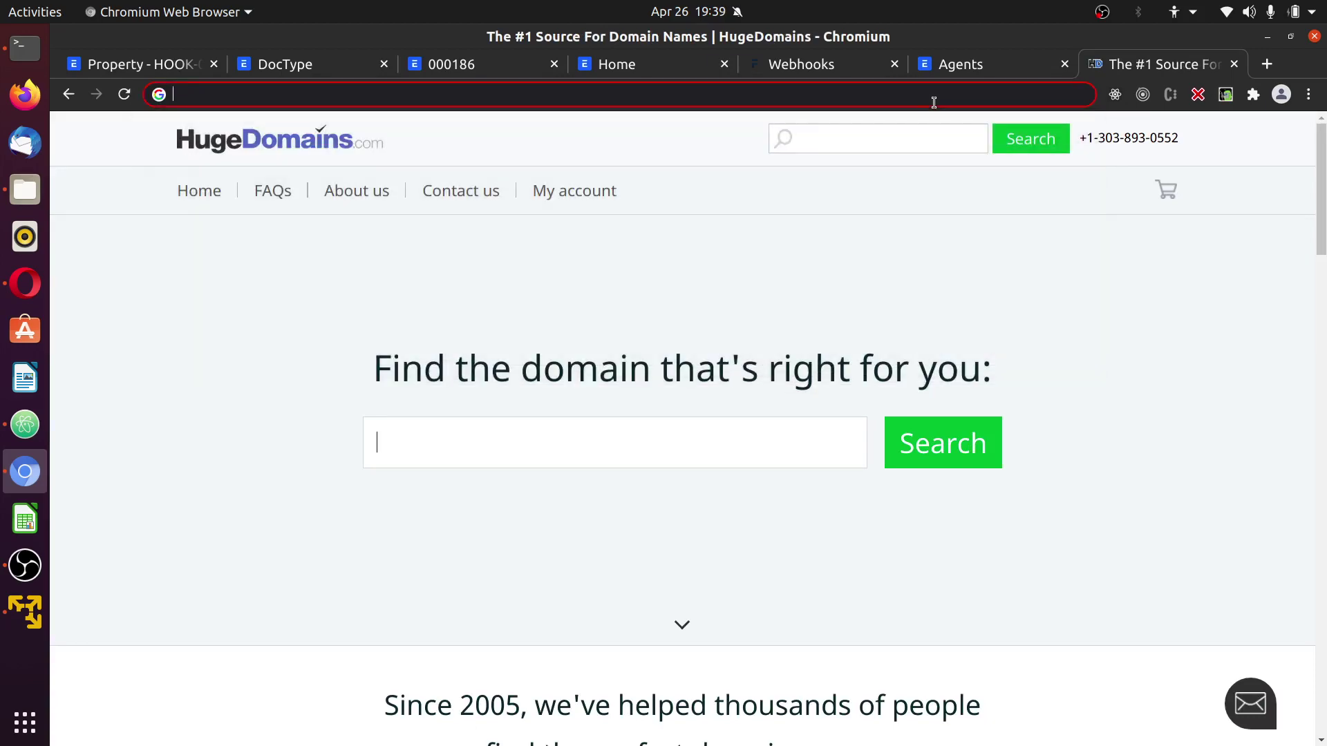
text(ravepay.co)
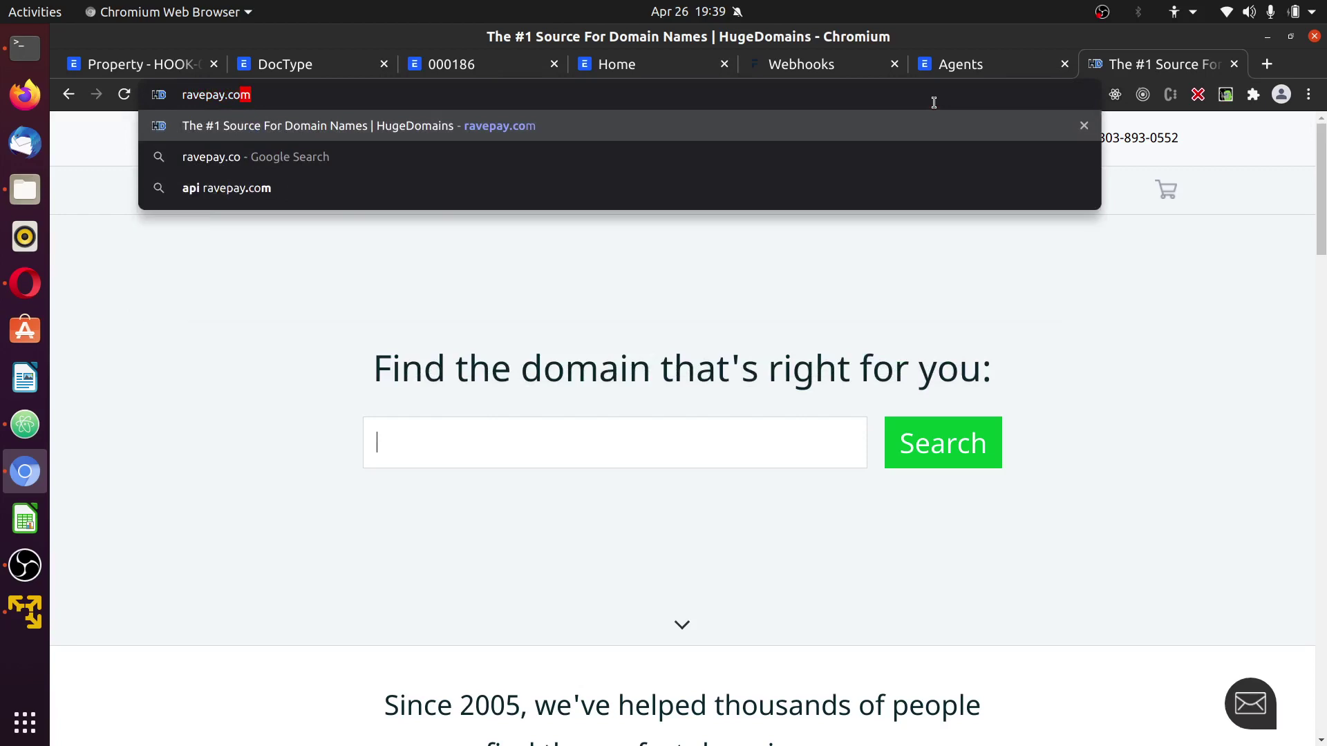
key(Return)
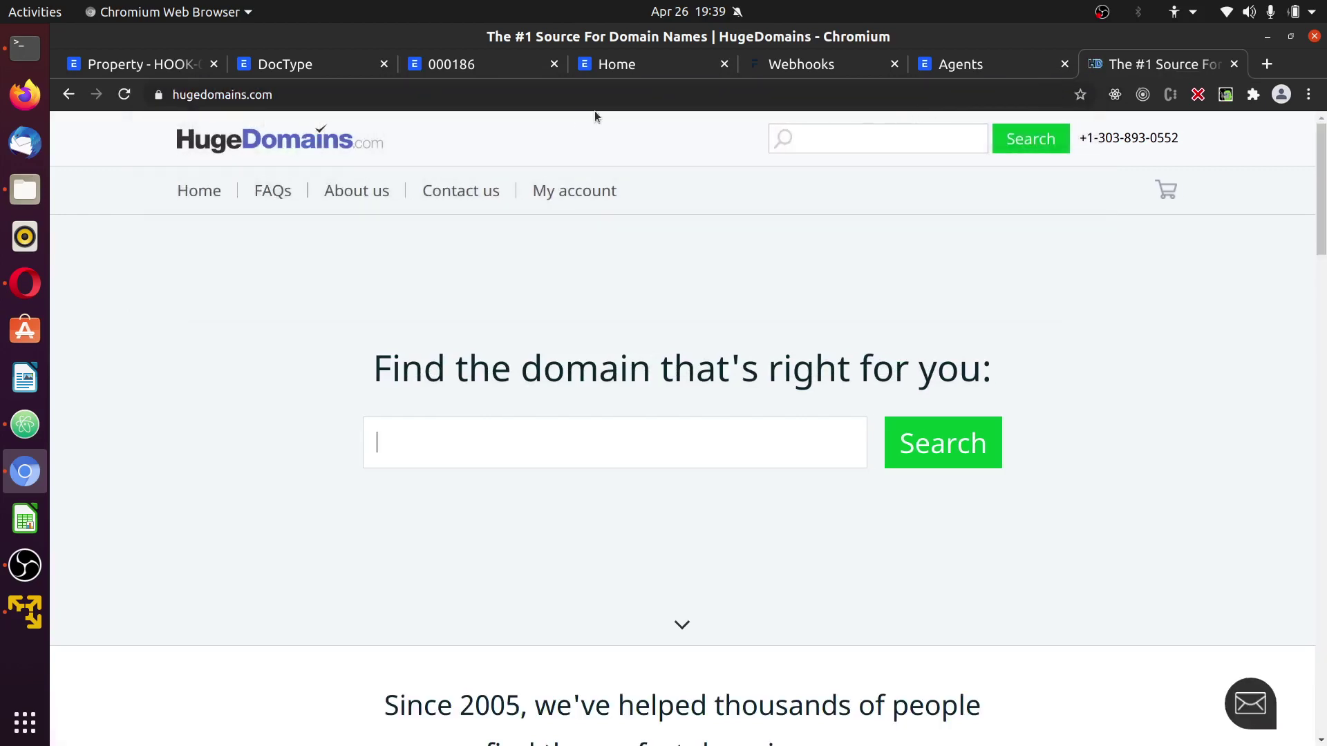
Look up flutterwave from the HugeDomains tab and browse the home page of flutterwave.com/ng.
click(522, 95)
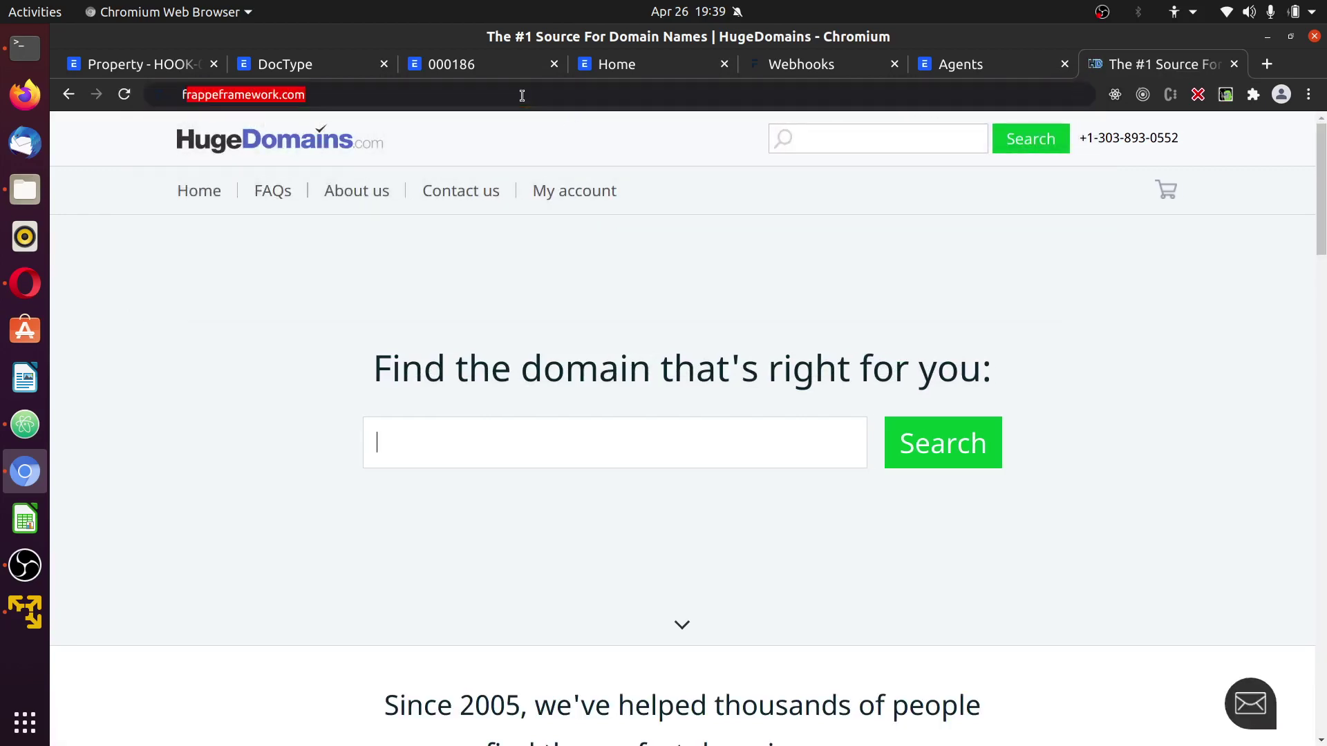
text(flutter)
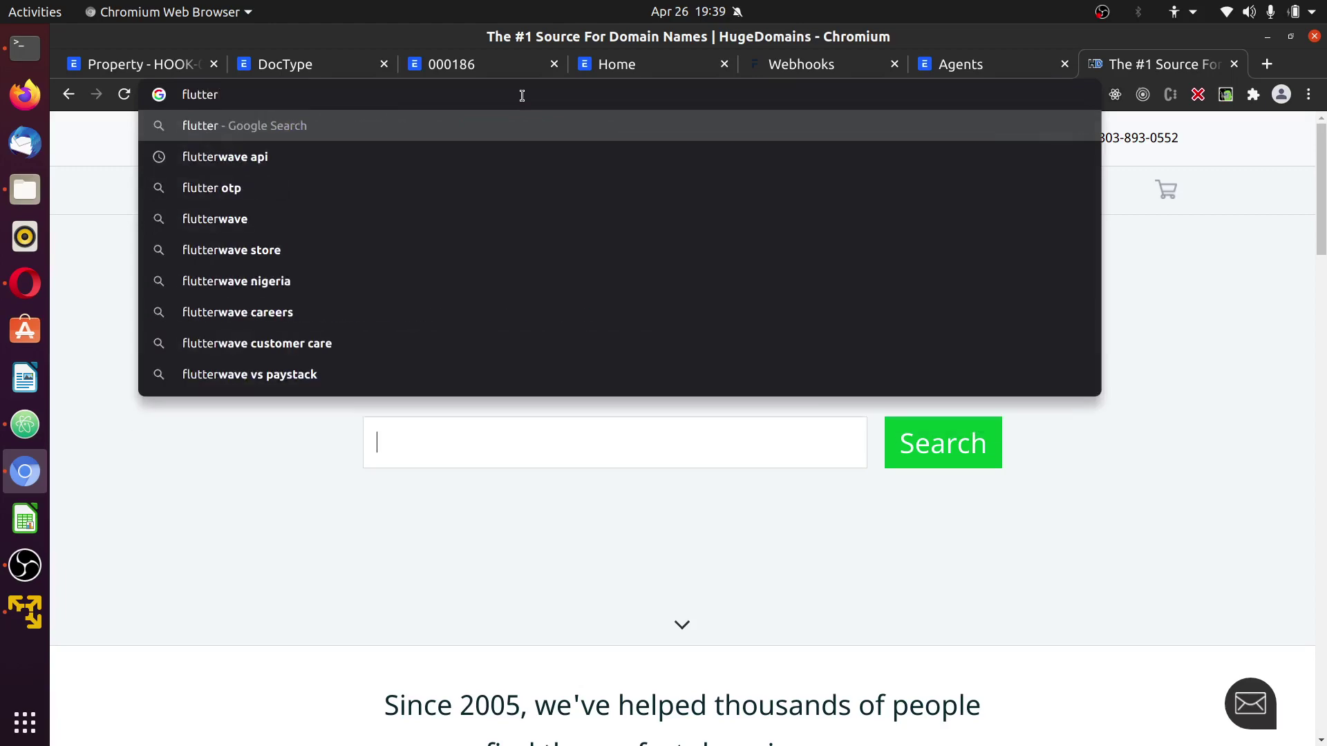
text(wave)
key(Return)
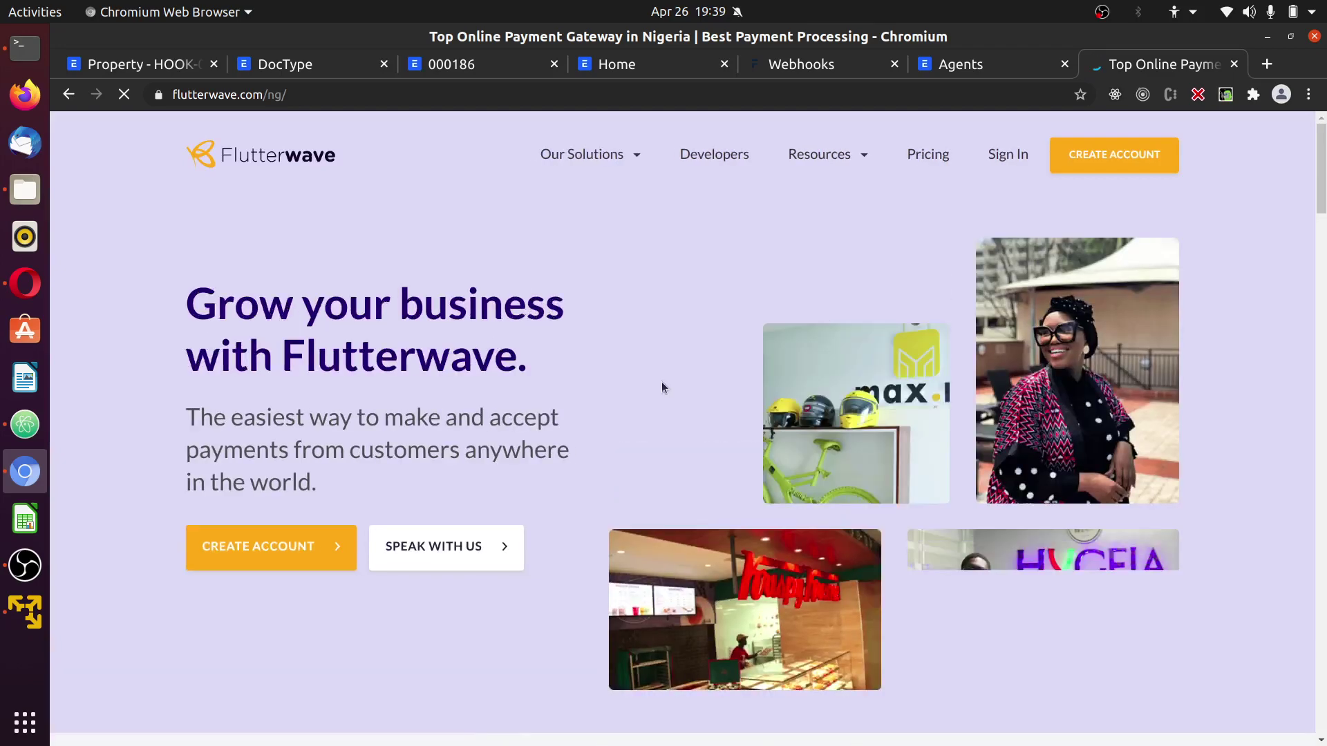
scroll(661, 384, down, 3)
scroll(662, 386, down, 5)
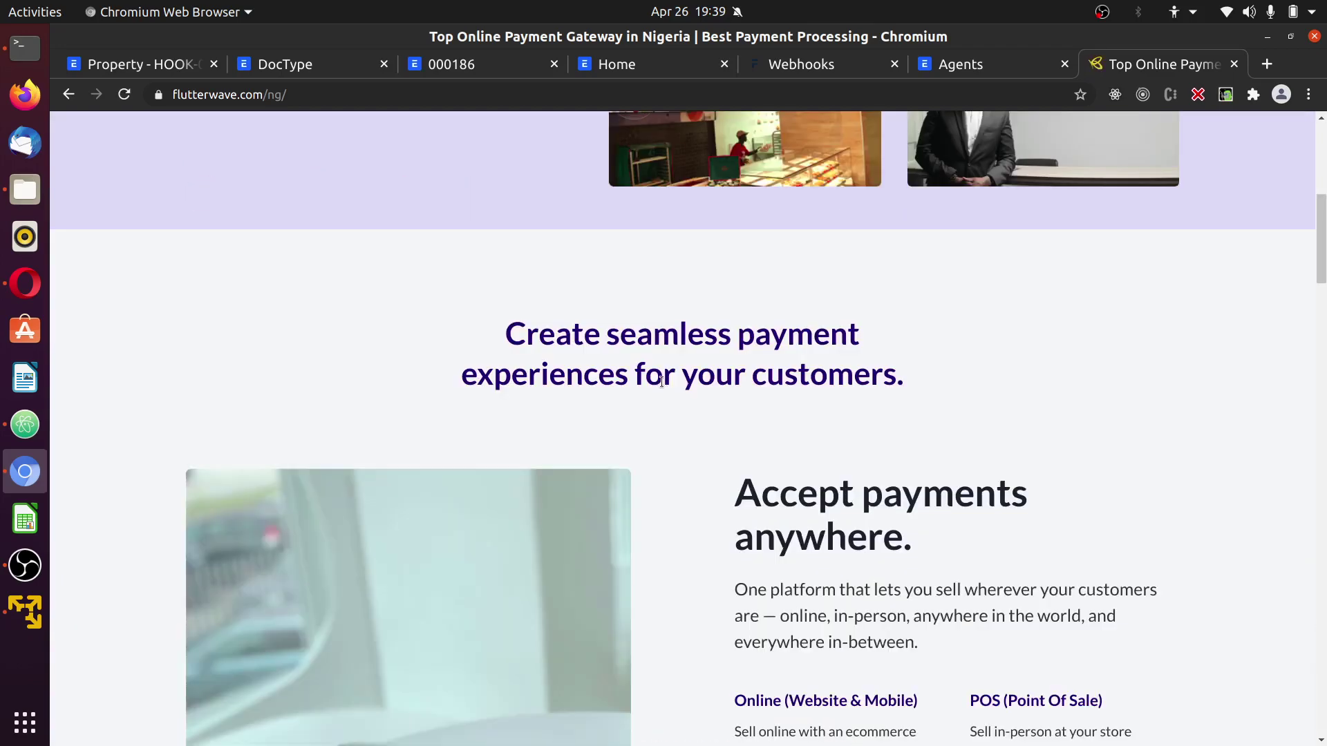
scroll(662, 381, up, 7)
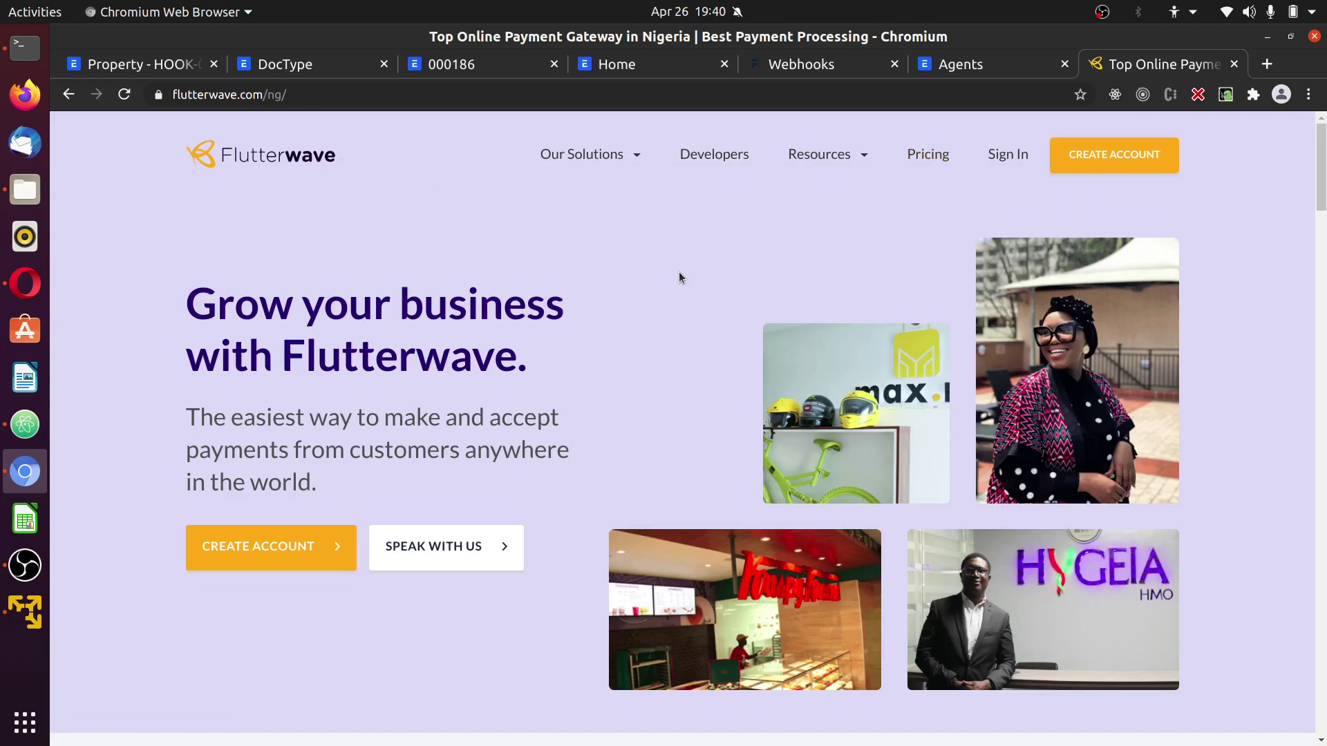
mouse_move(713, 175)
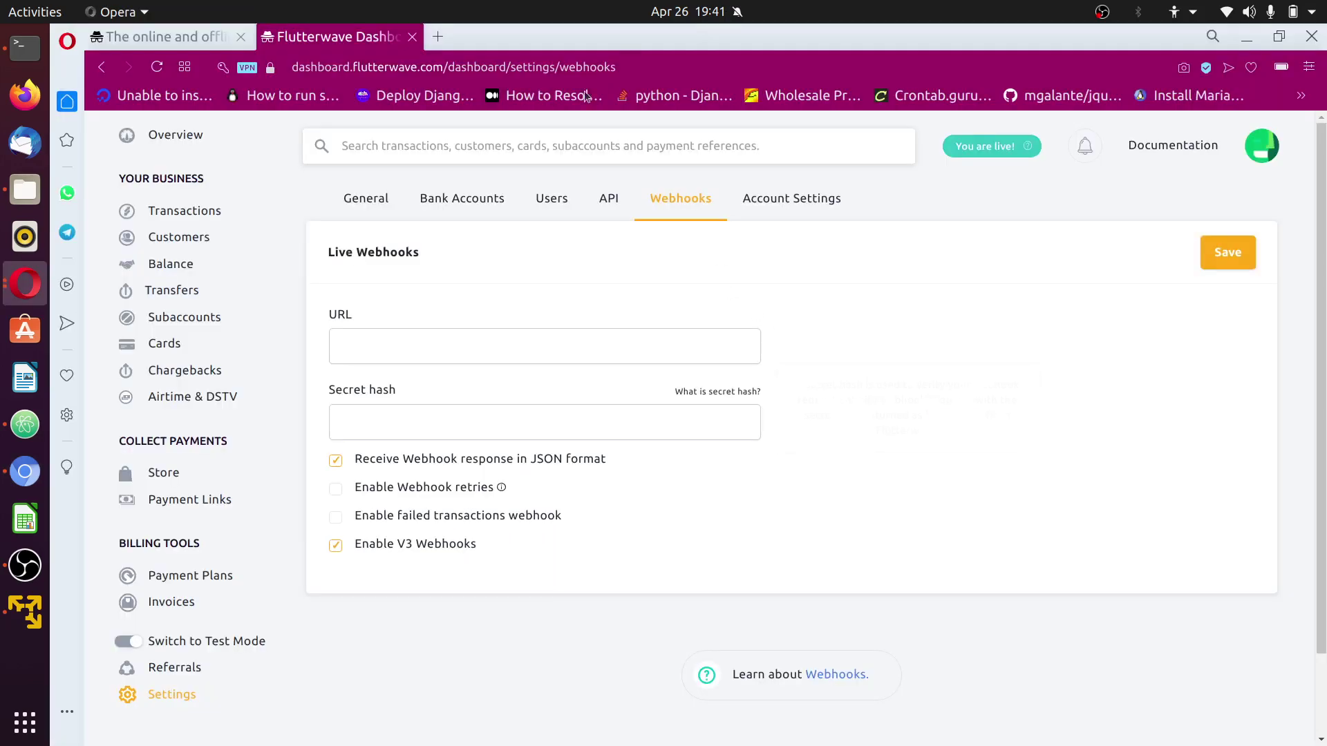
click(586, 67)
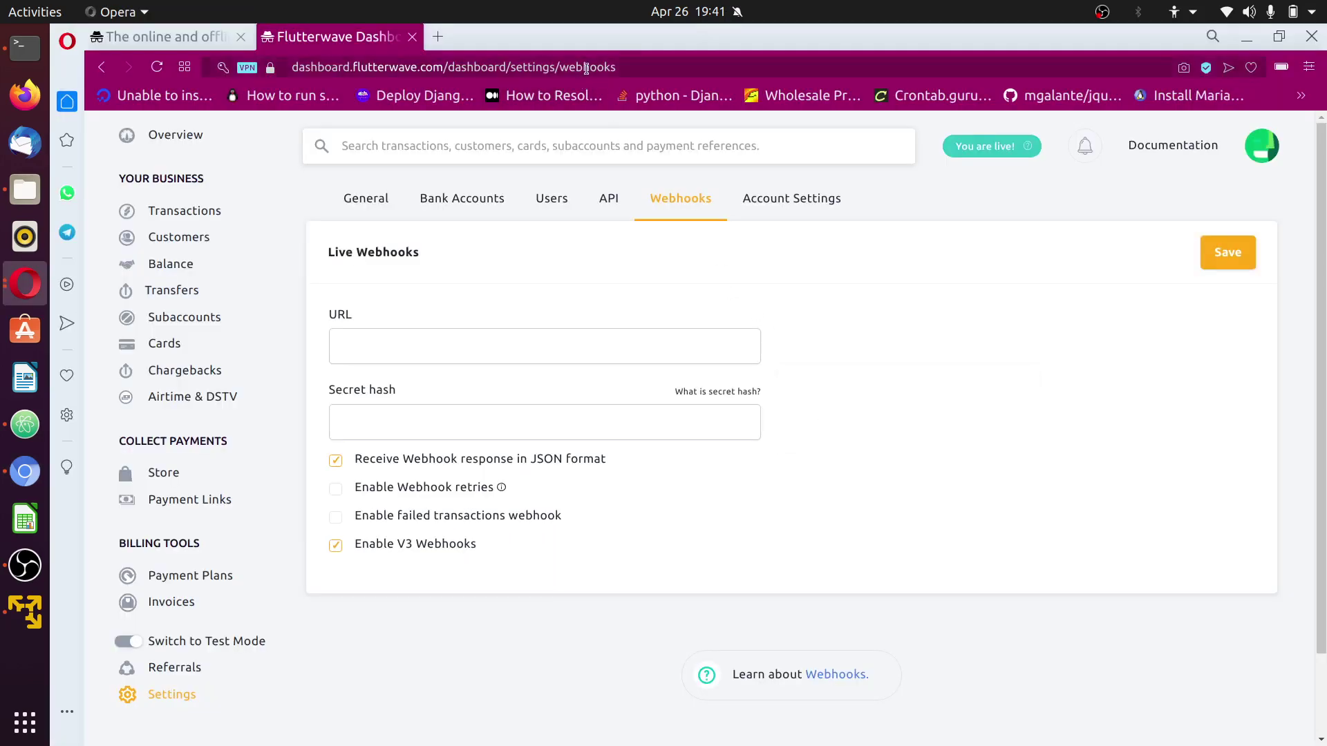
click(1026, 272)
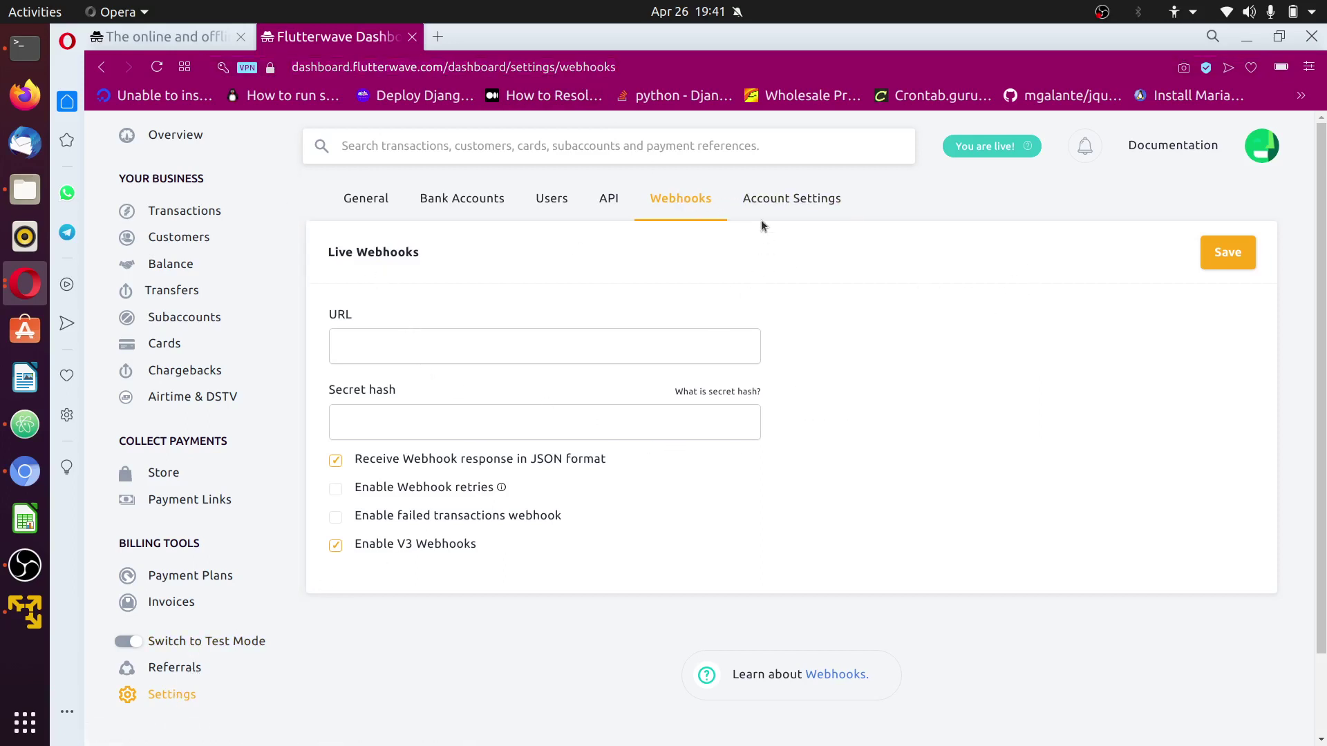
click(419, 348)
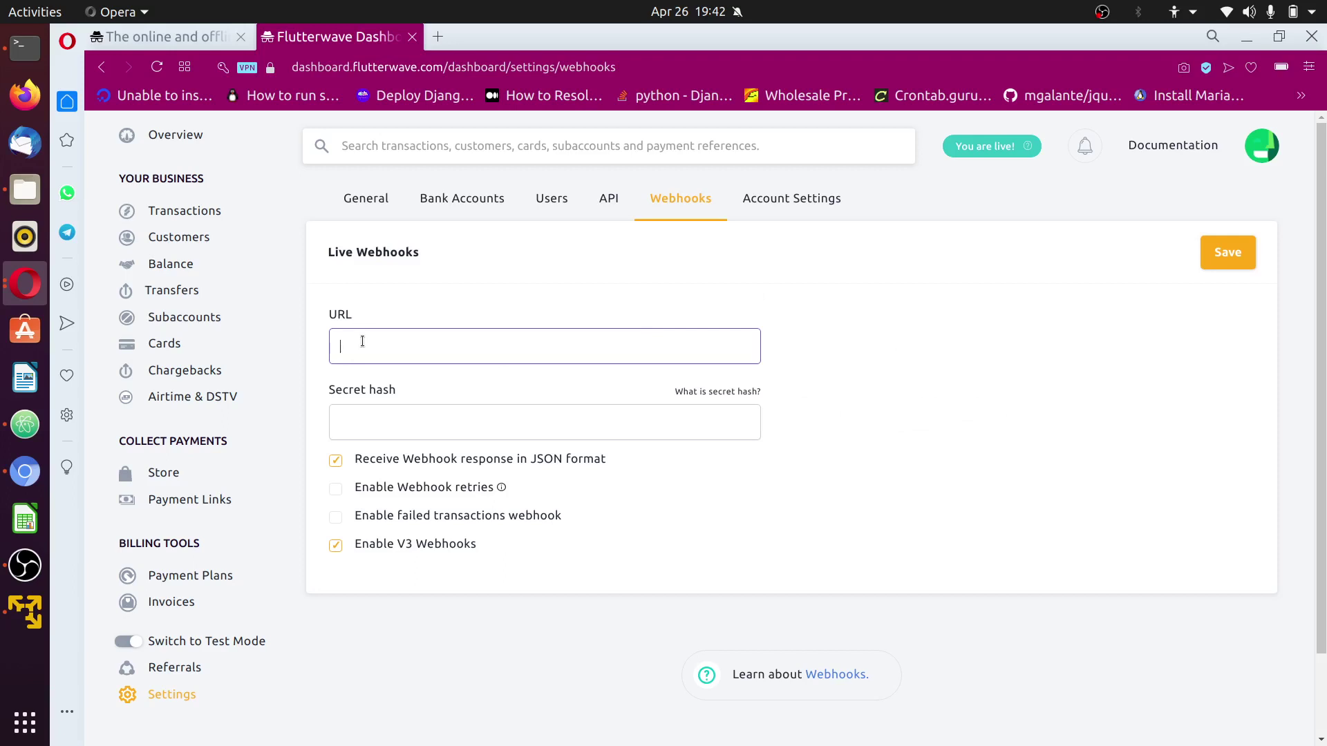
text(http://192.168.43.24:8002/agents)
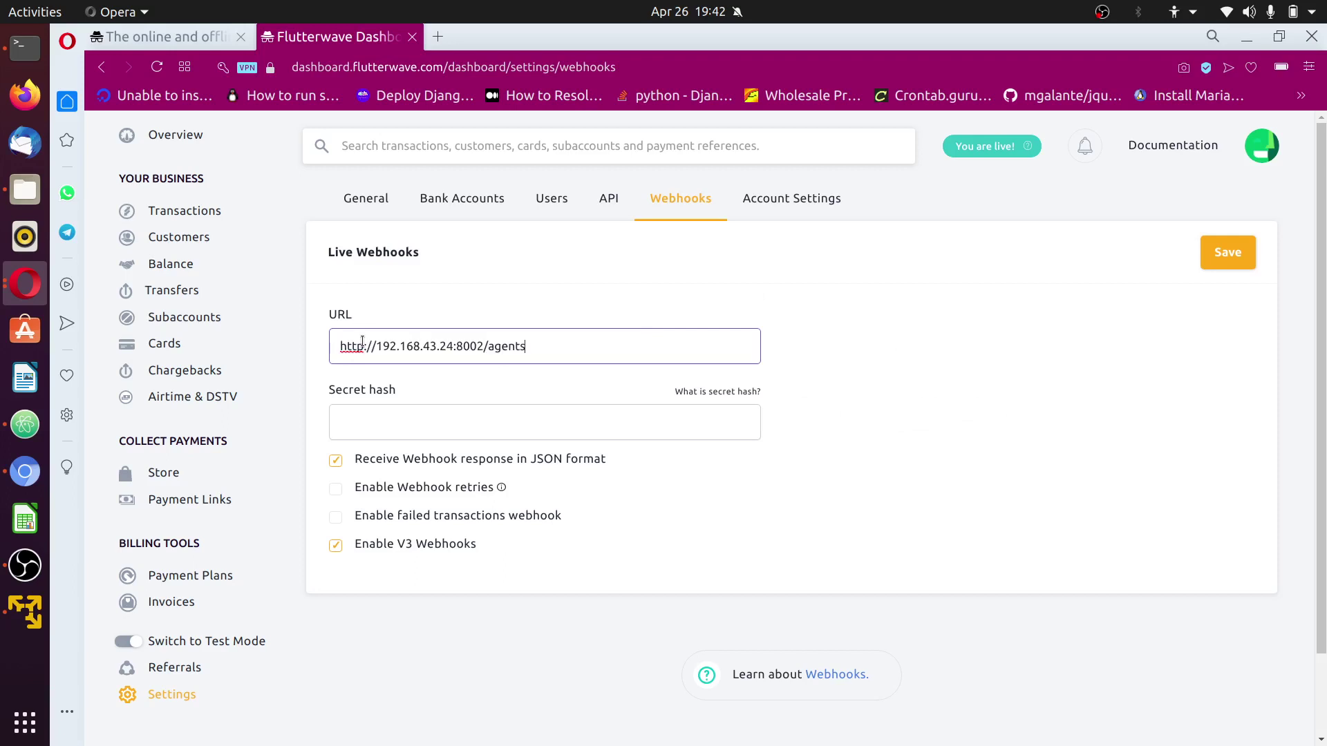
triple_click(460, 347)
double_click(461, 346)
triple_click(461, 346)
click(988, 347)
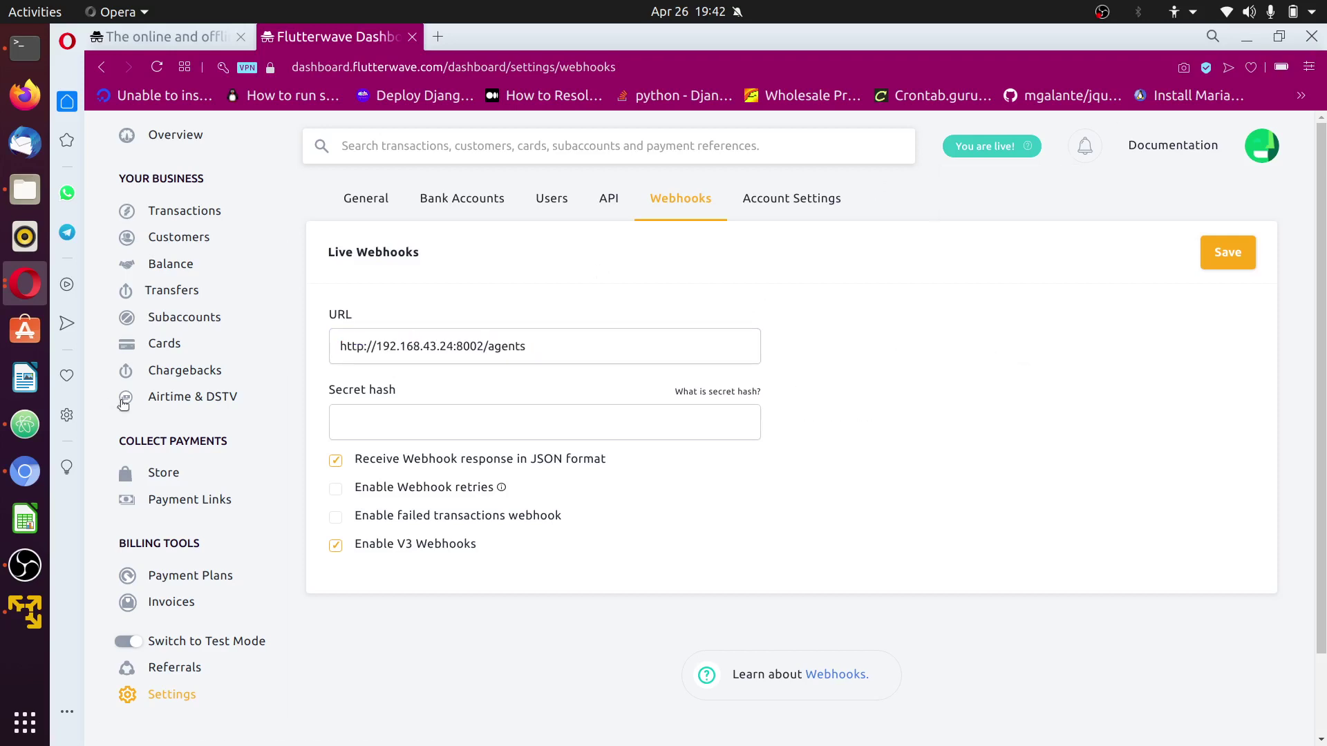
Switch to Chromium, close the Flutterwave login tab and return to the Property webhook HOOK-0001.
click(25, 472)
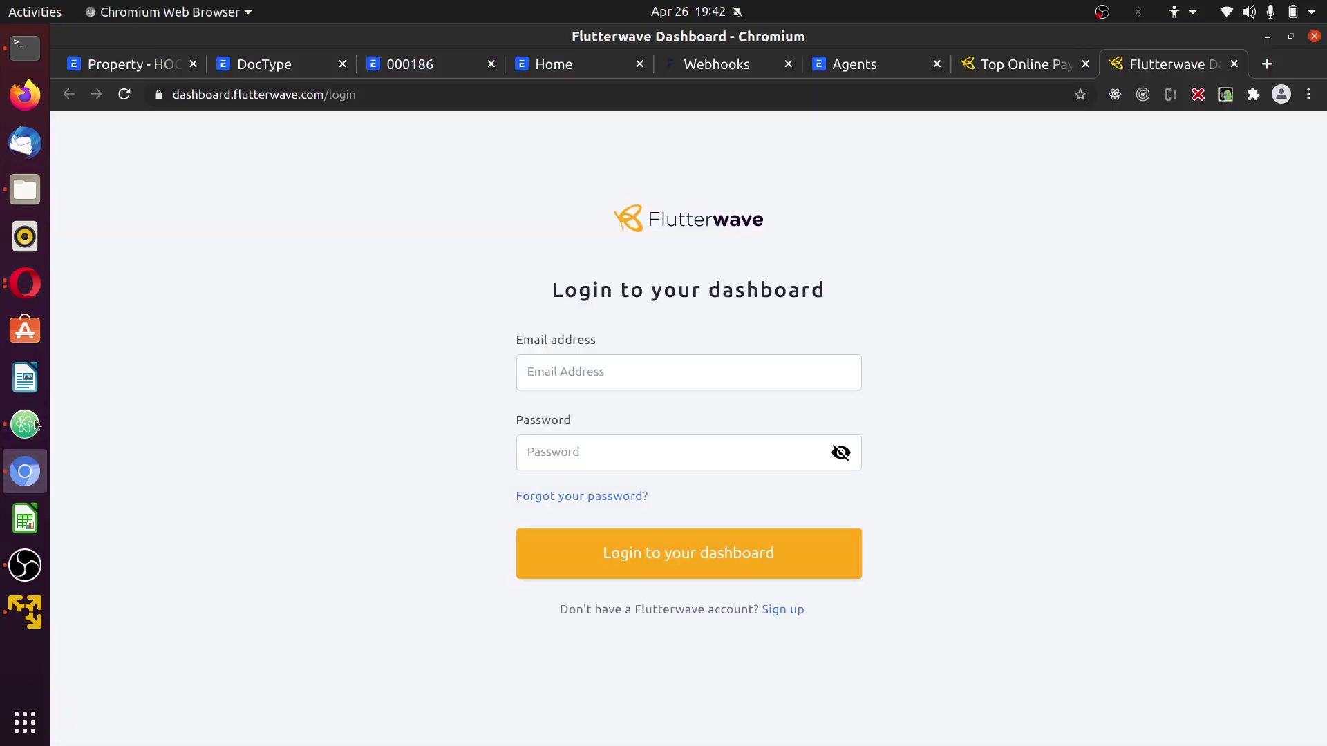
click(1236, 65)
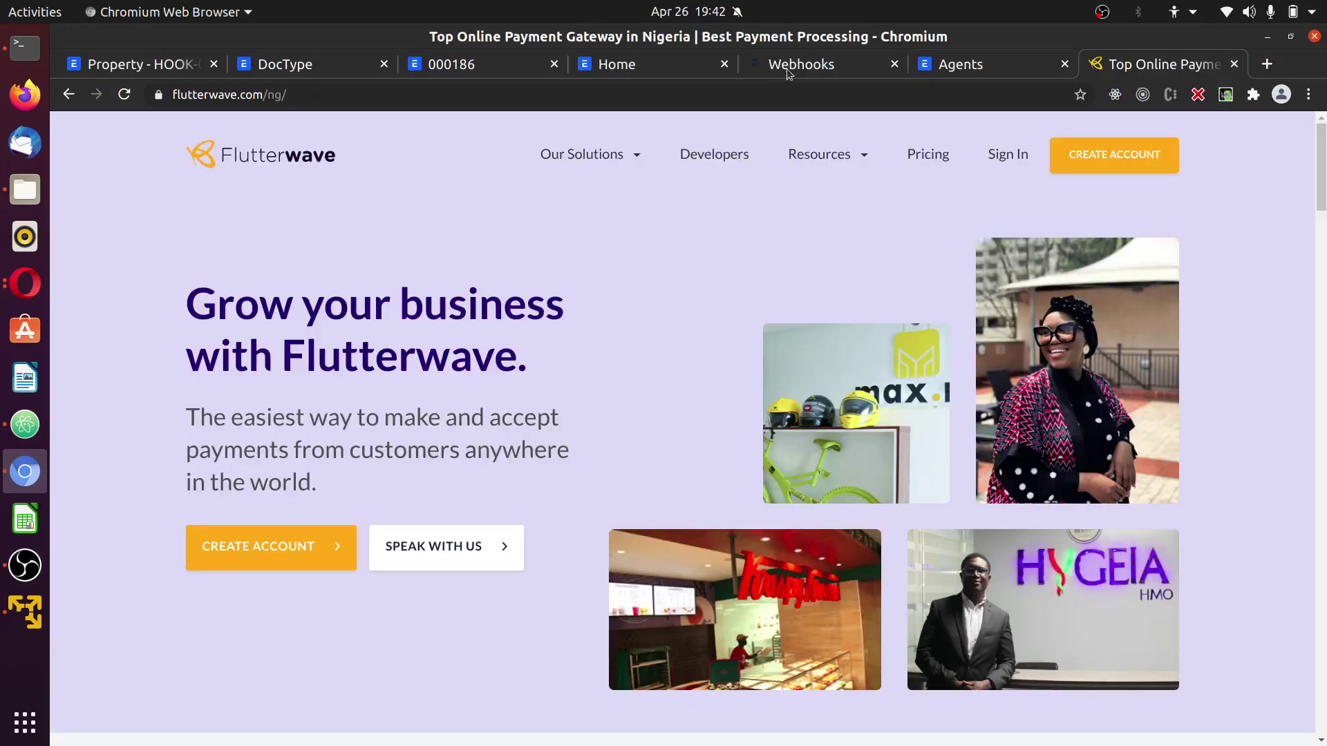
click(340, 68)
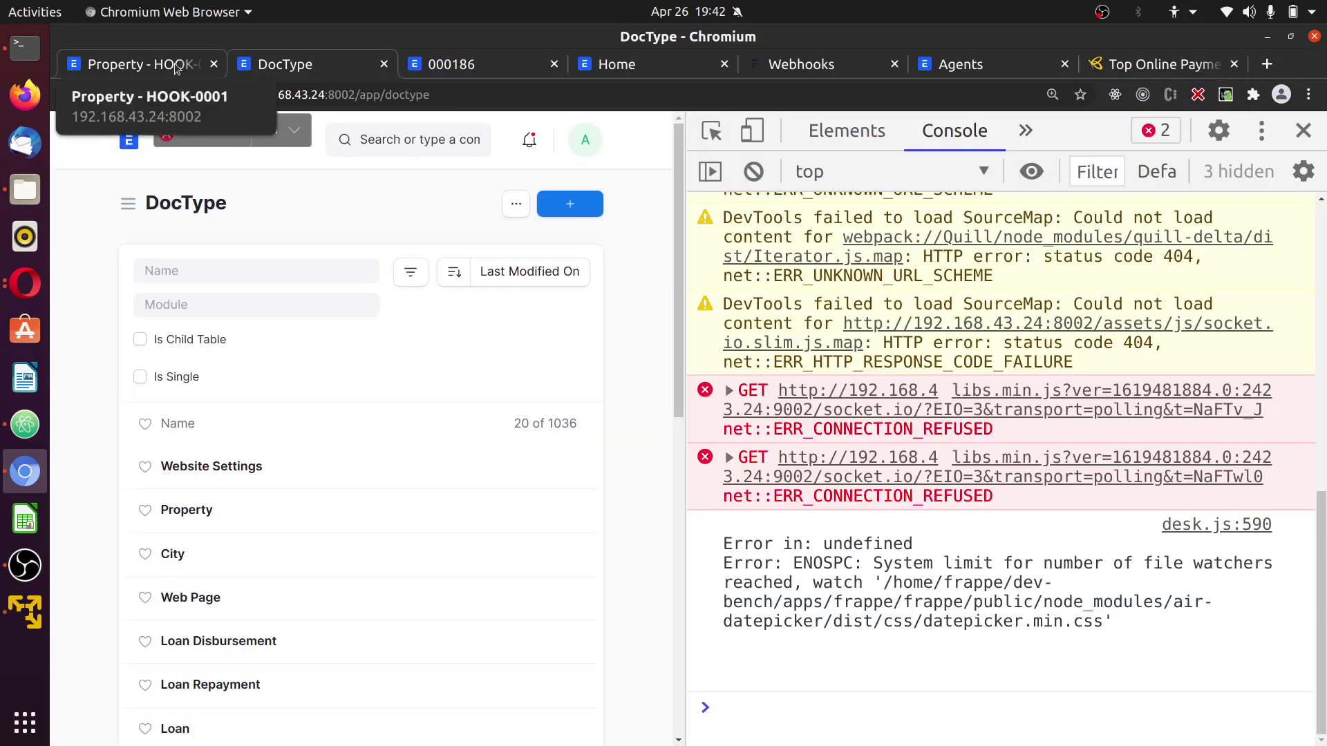
click(176, 67)
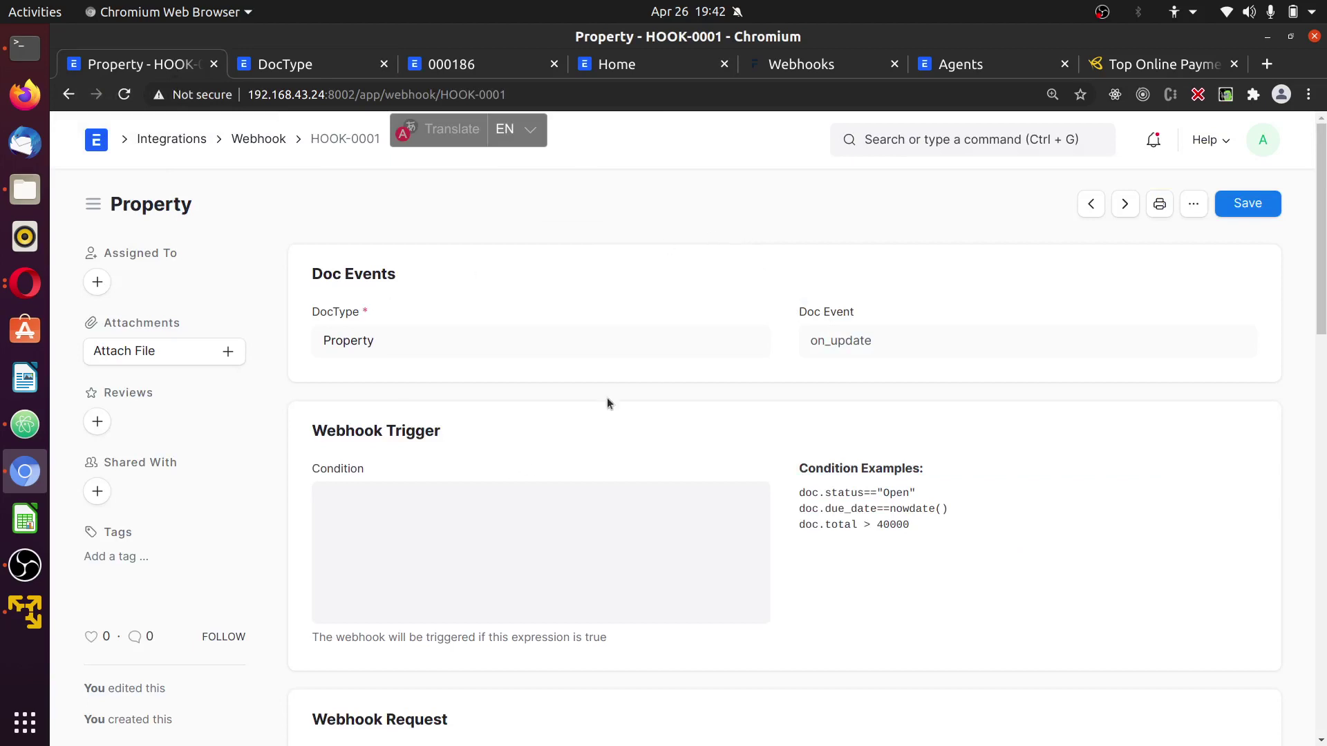
Switch to Atom and review the get_context function in index.py, focusing on how frappe.form_dict exposes the incoming data.
click(34, 432)
click(708, 271)
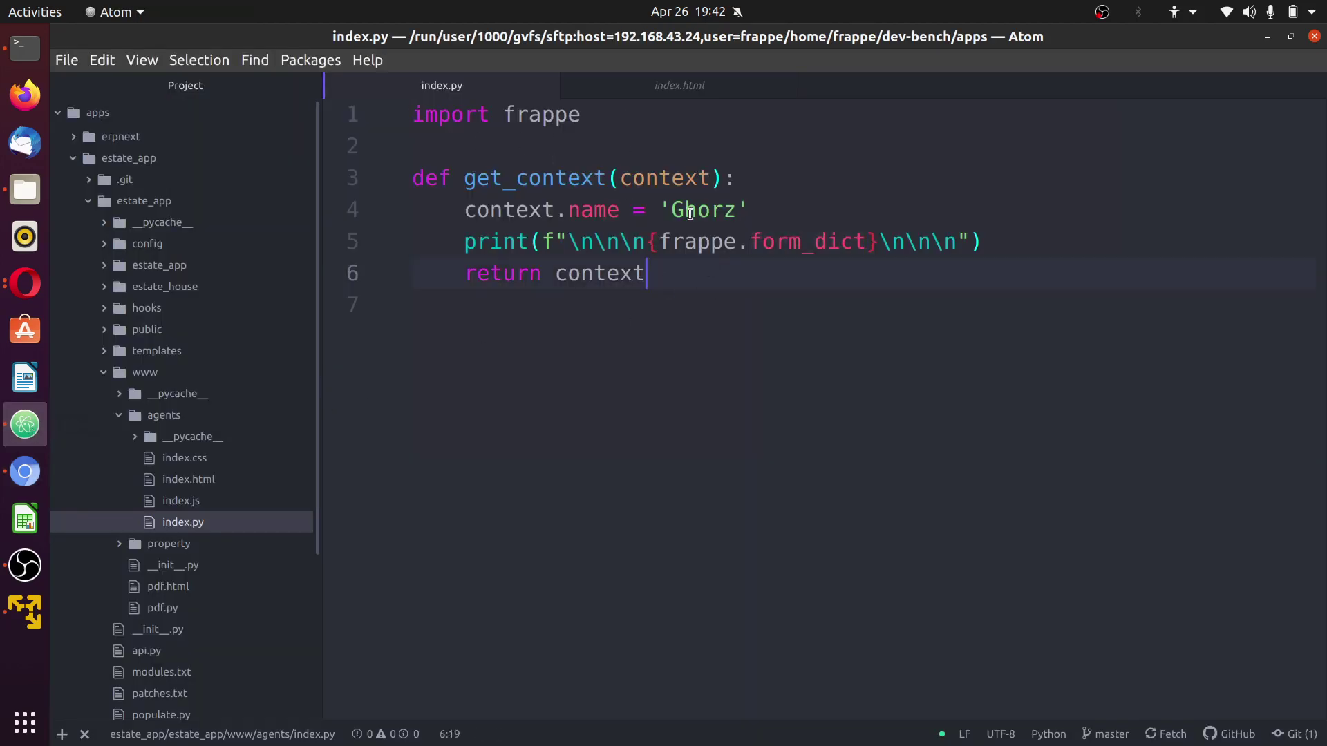
double_click(831, 242)
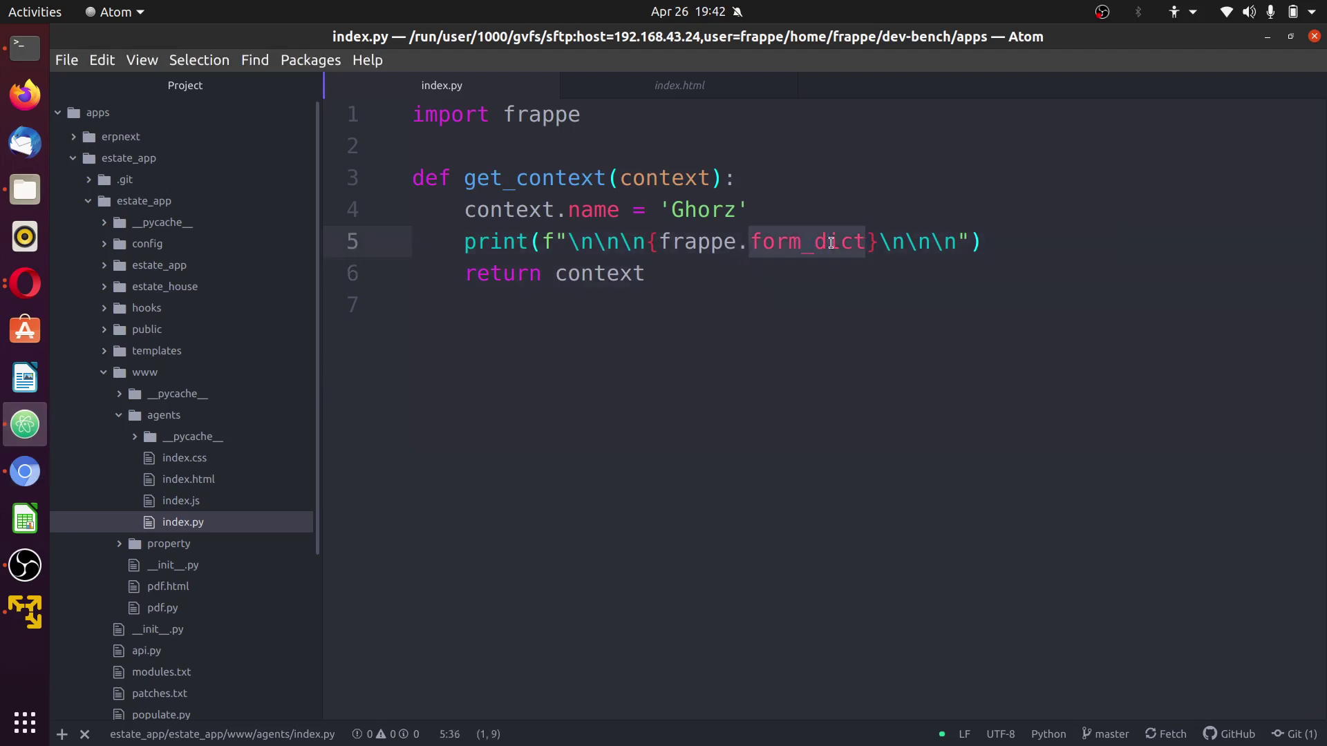
click(1009, 239)
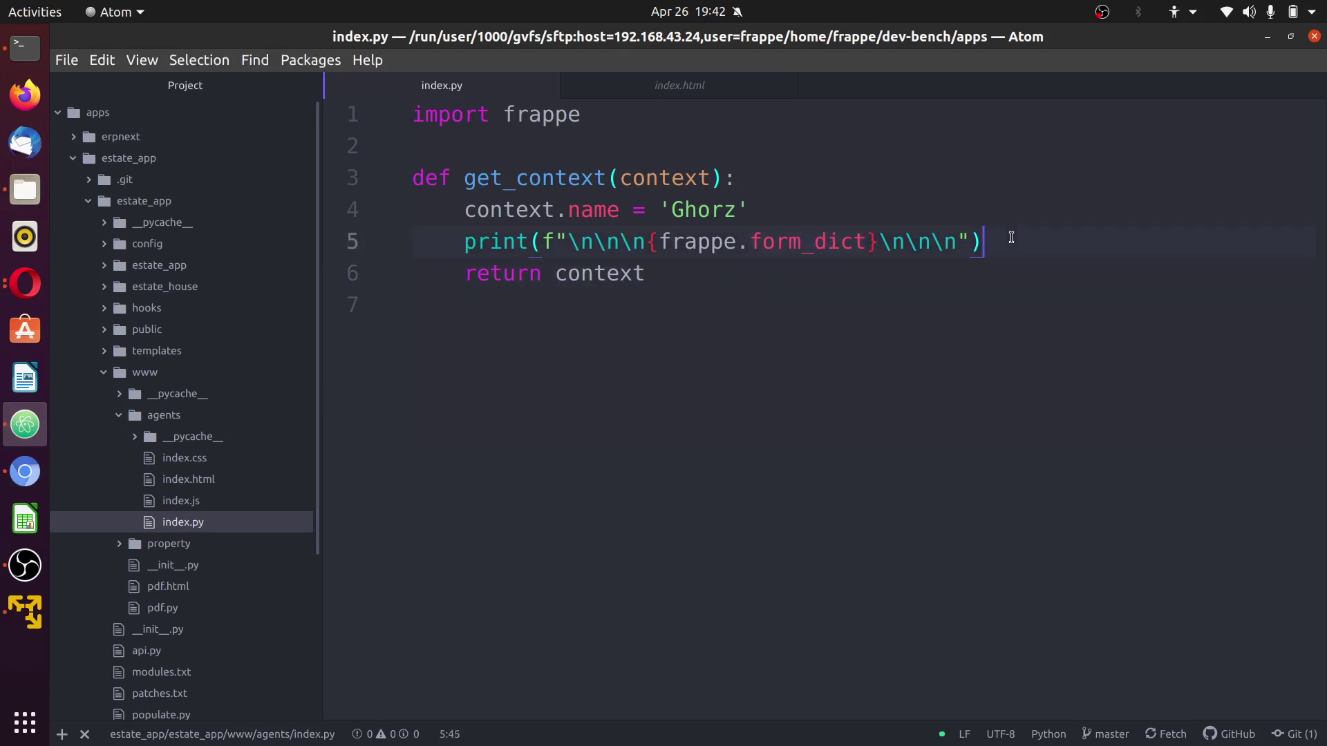
click(792, 244)
double_click(792, 243)
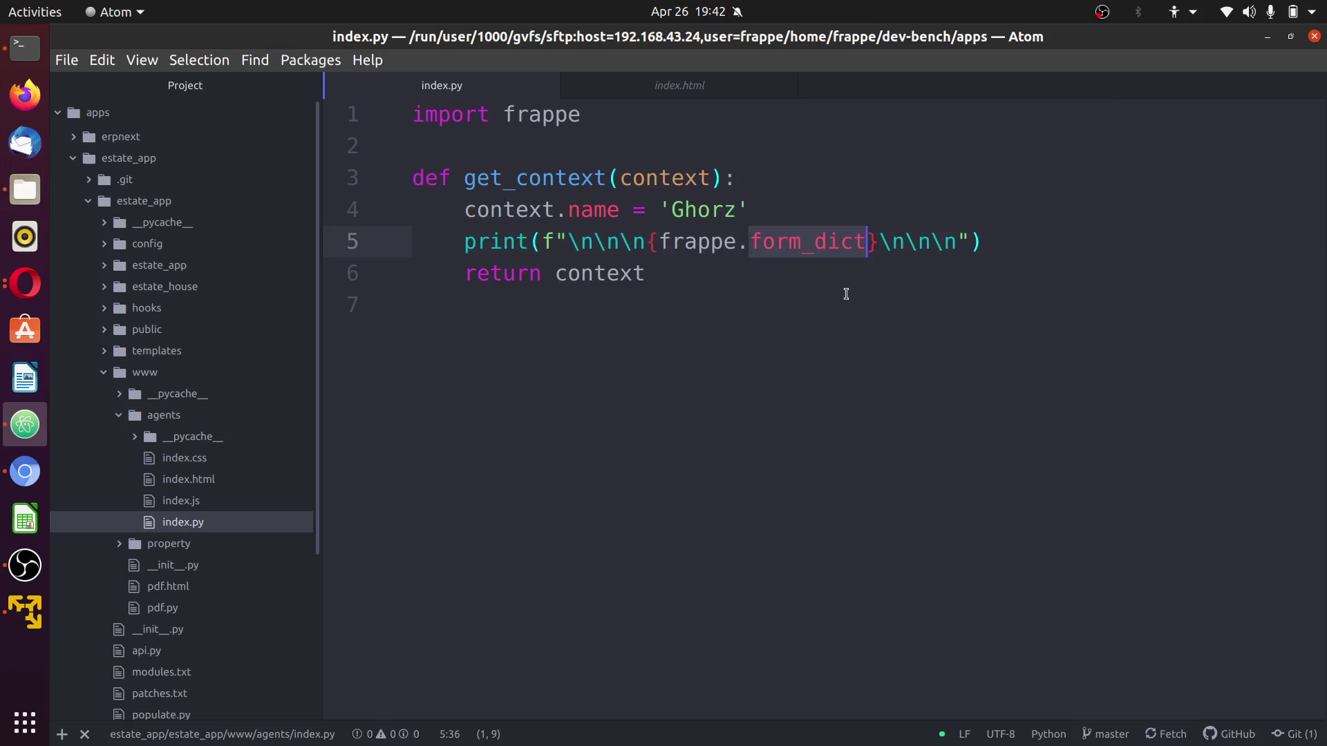
click(425, 178)
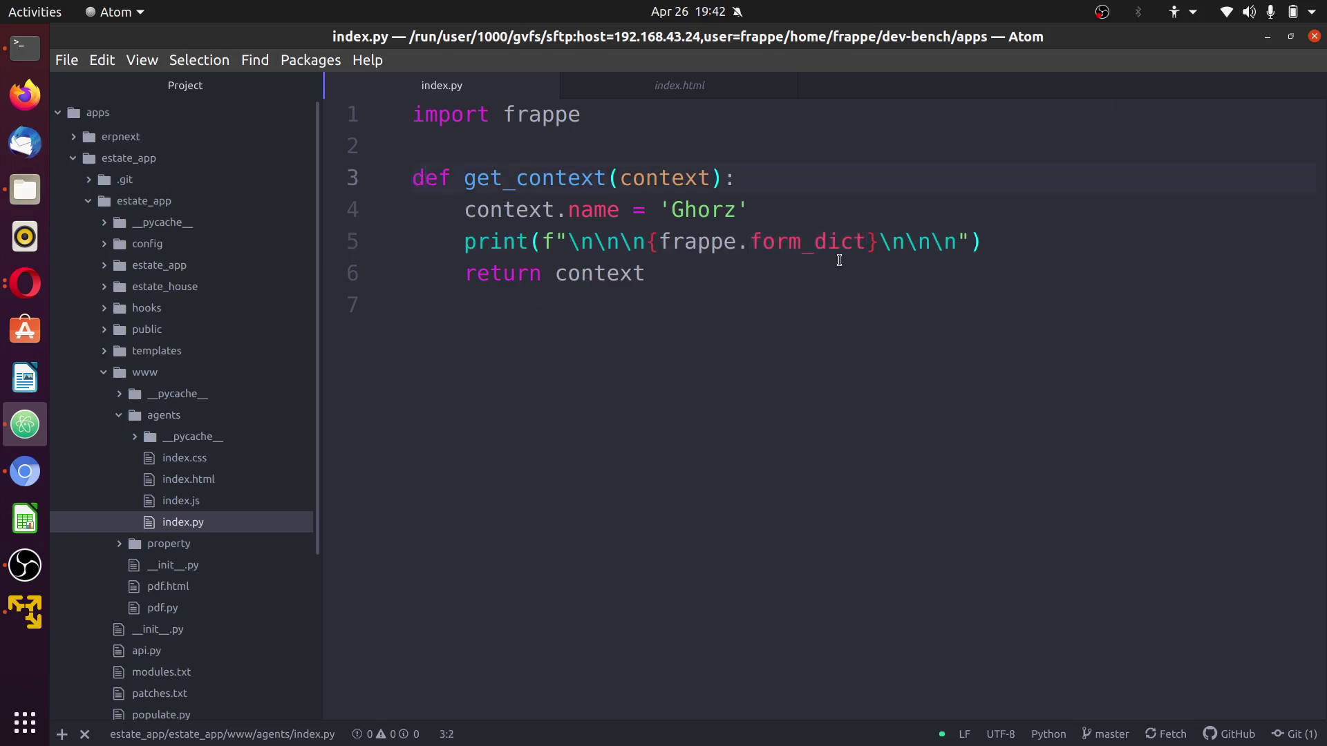
click(694, 266)
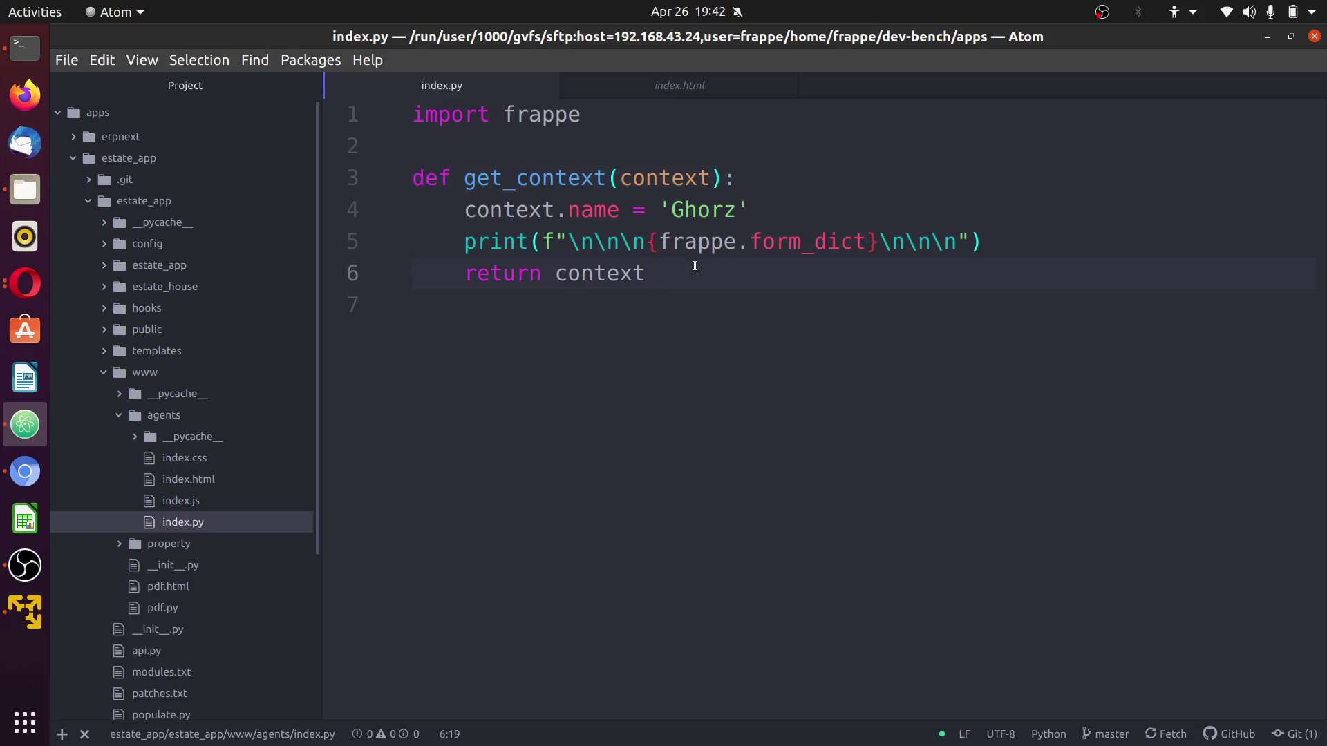
click(1001, 240)
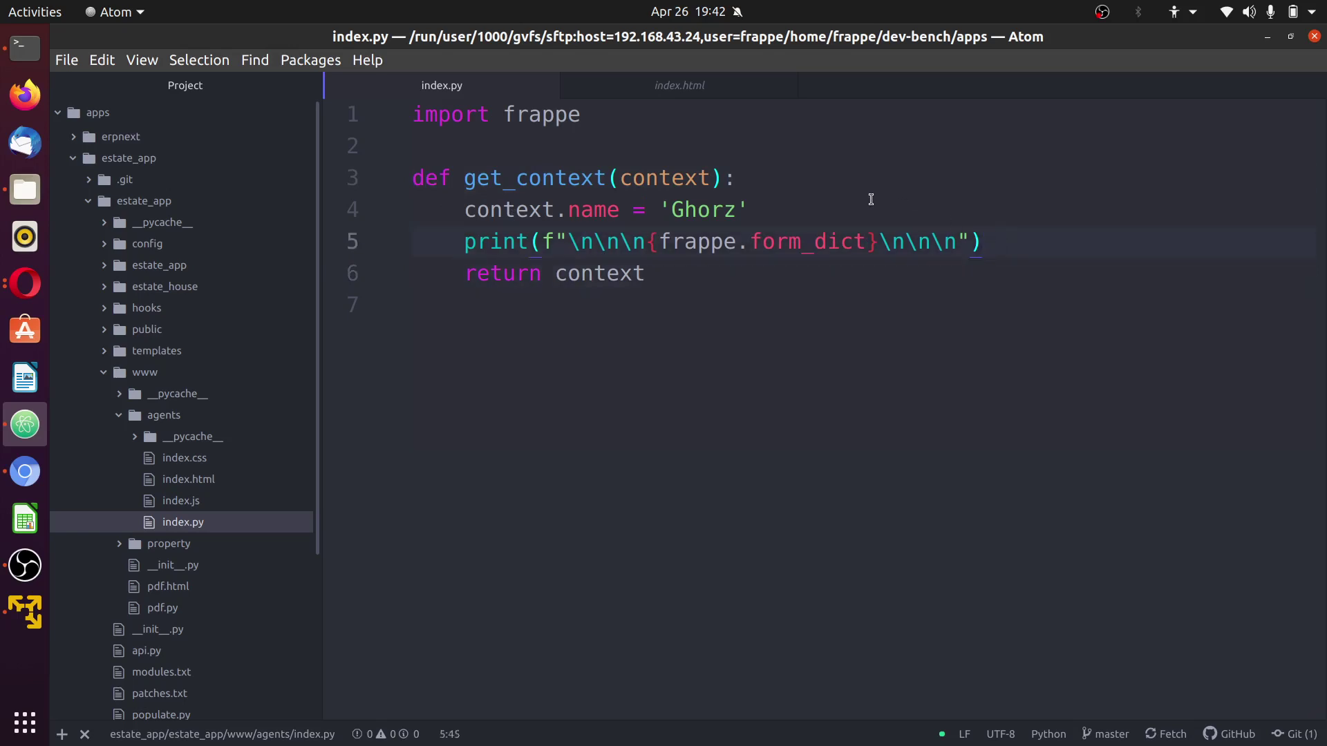
click(702, 274)
click(821, 217)
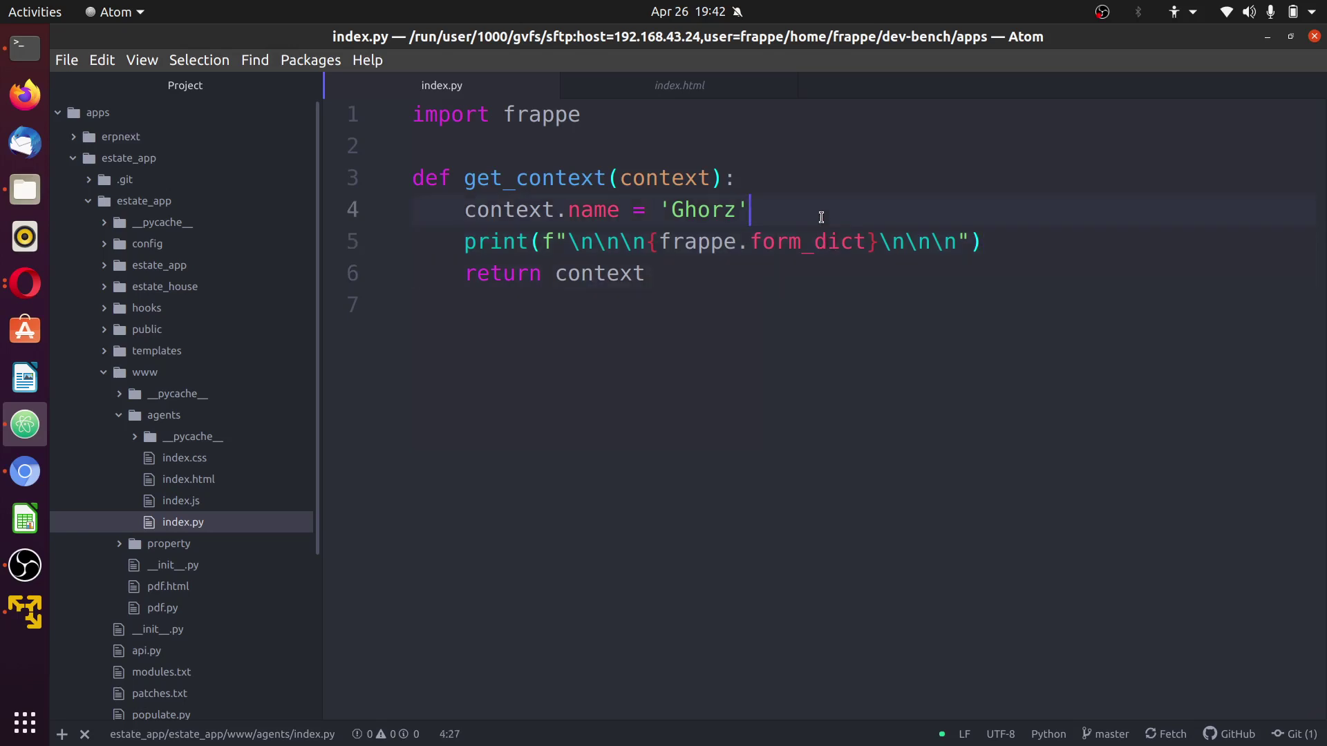